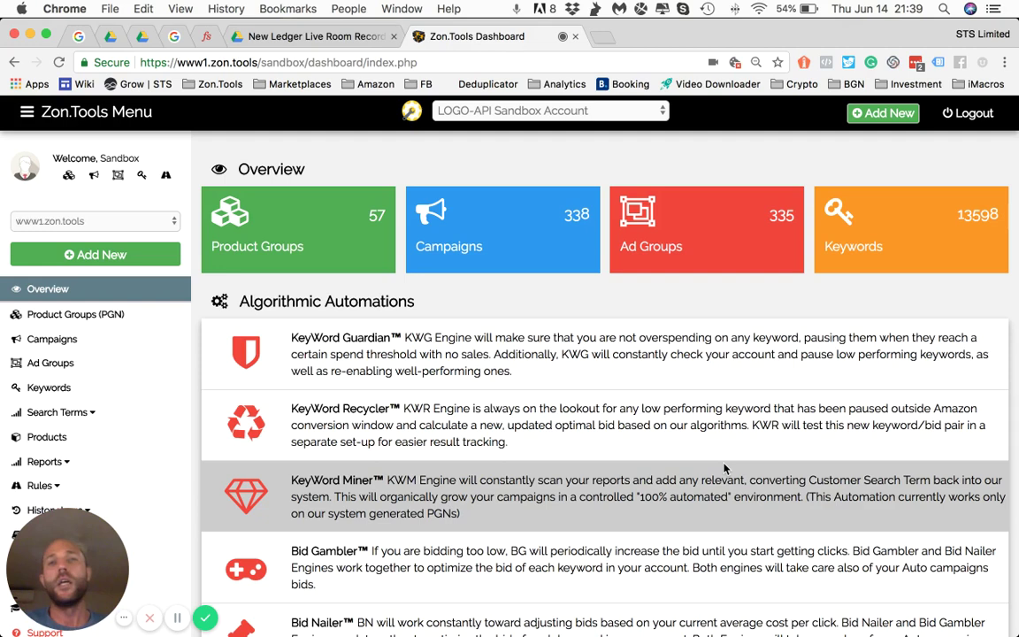
- Open the search term report grouped at account level
{"action": "scroll", "coordinate": [354, 254], "scroll_direction": "down", "scroll_amount": 2}
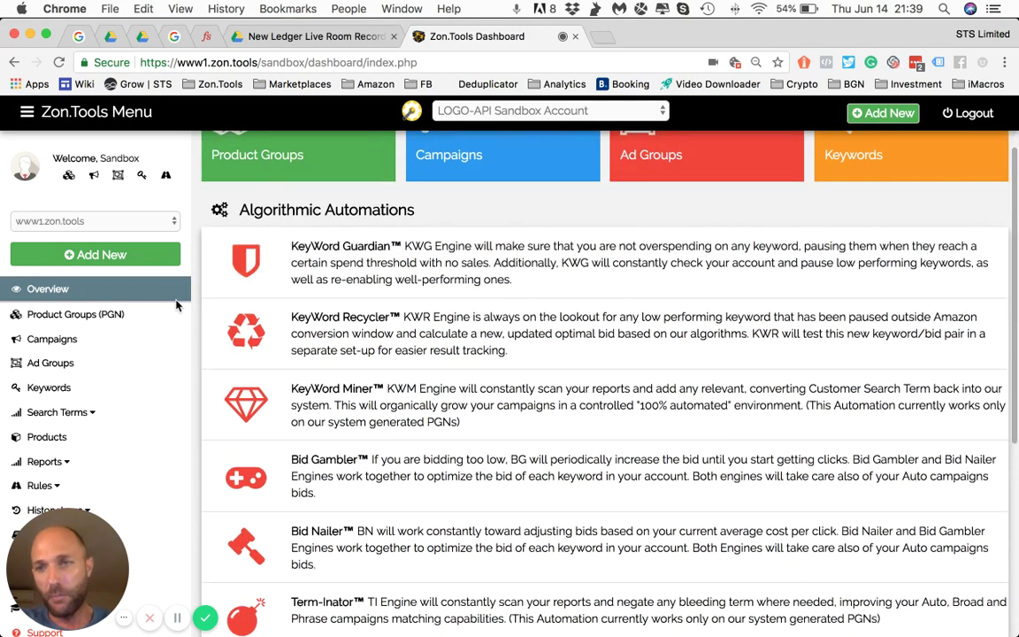
{"action": "scroll", "coordinate": [177, 305], "scroll_direction": "down", "scroll_amount": 2}
{"action": "scroll", "coordinate": [177, 305], "scroll_direction": "down", "scroll_amount": 1}
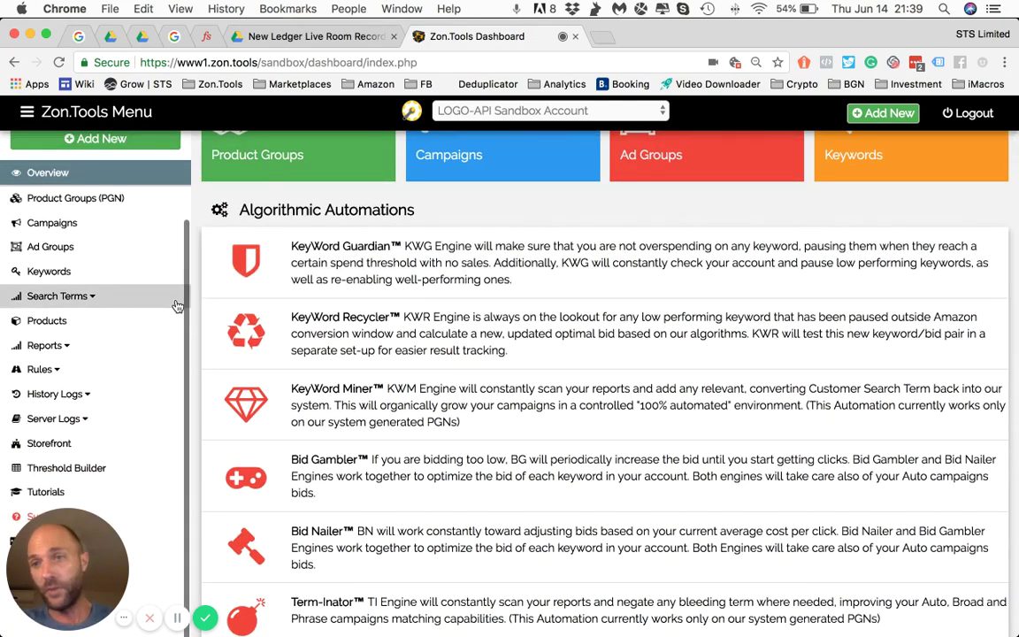
{"action": "left_click", "coordinate": [93, 299]}
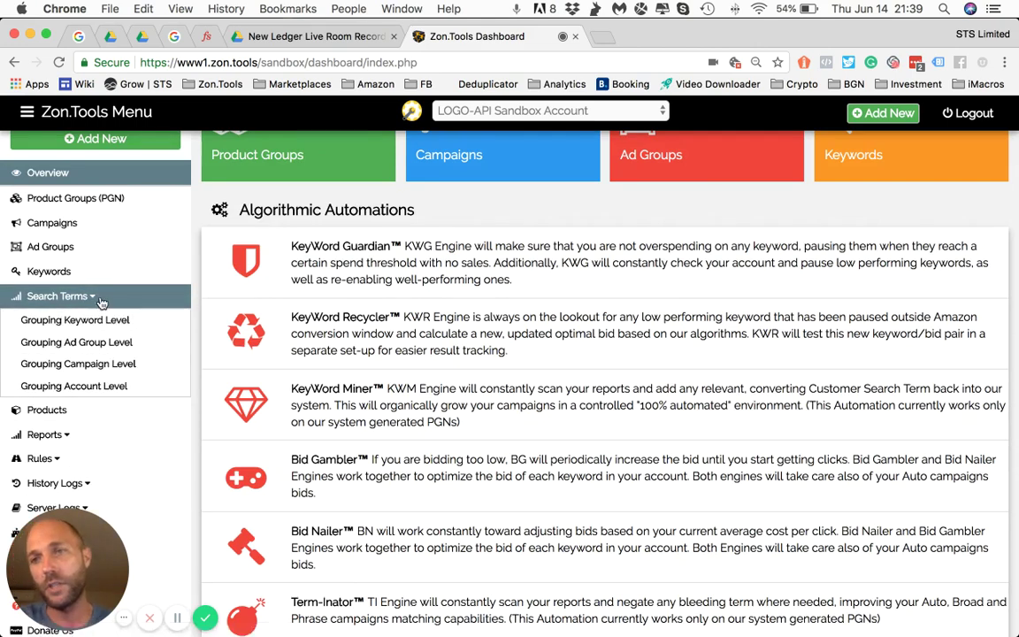
{"action": "left_click", "coordinate": [70, 390]}
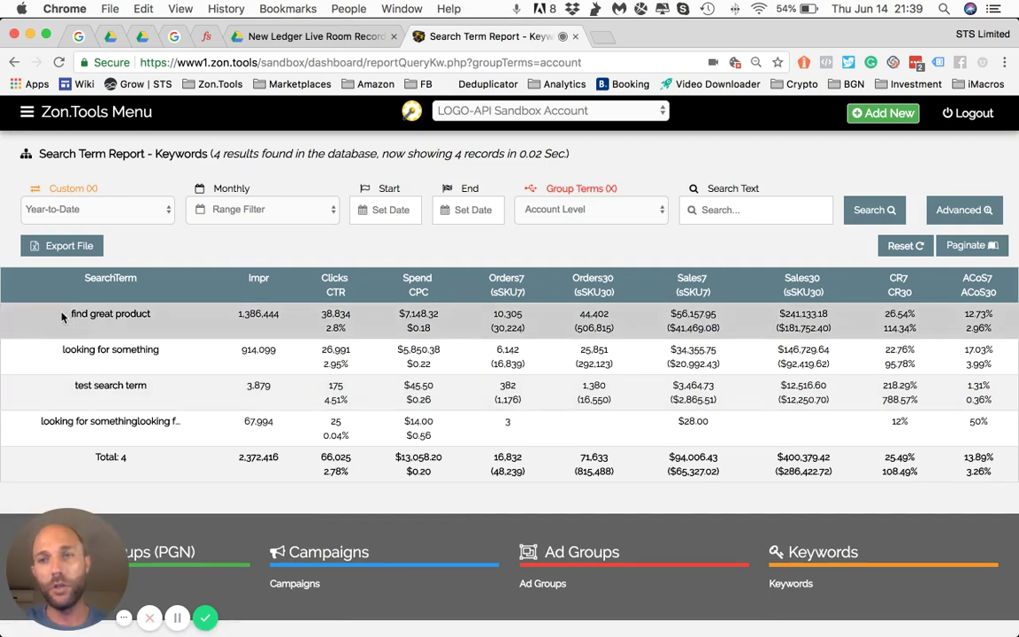
- Highlight the search term "find great product" and check the available term grouping levels, keeping Account Level
{"action": "left_click_drag", "start_coordinate": [68, 314], "coordinate": [152, 327]}
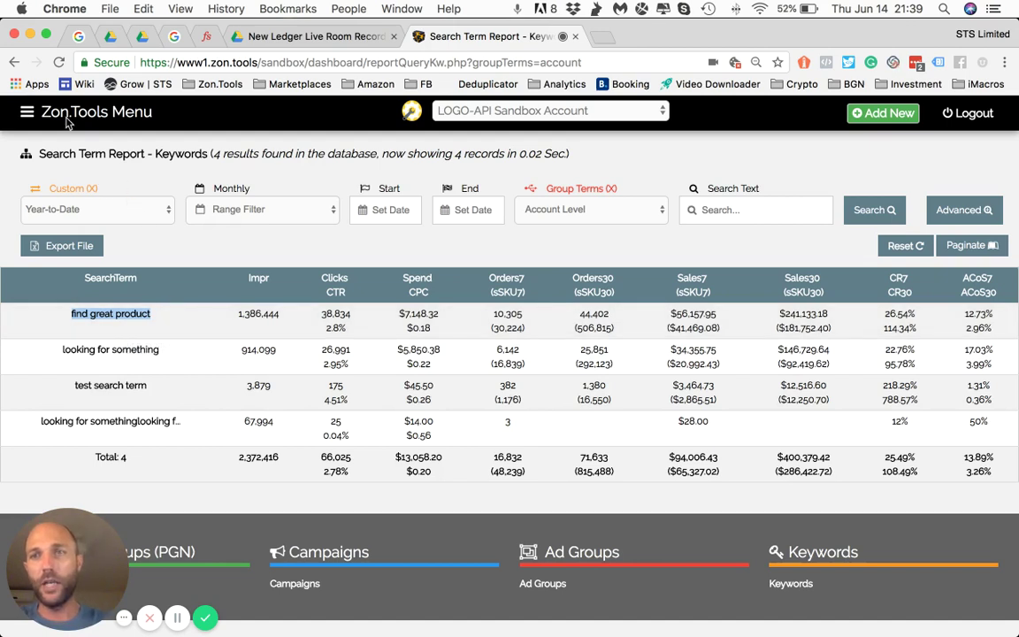
{"action": "left_click", "coordinate": [594, 212]}
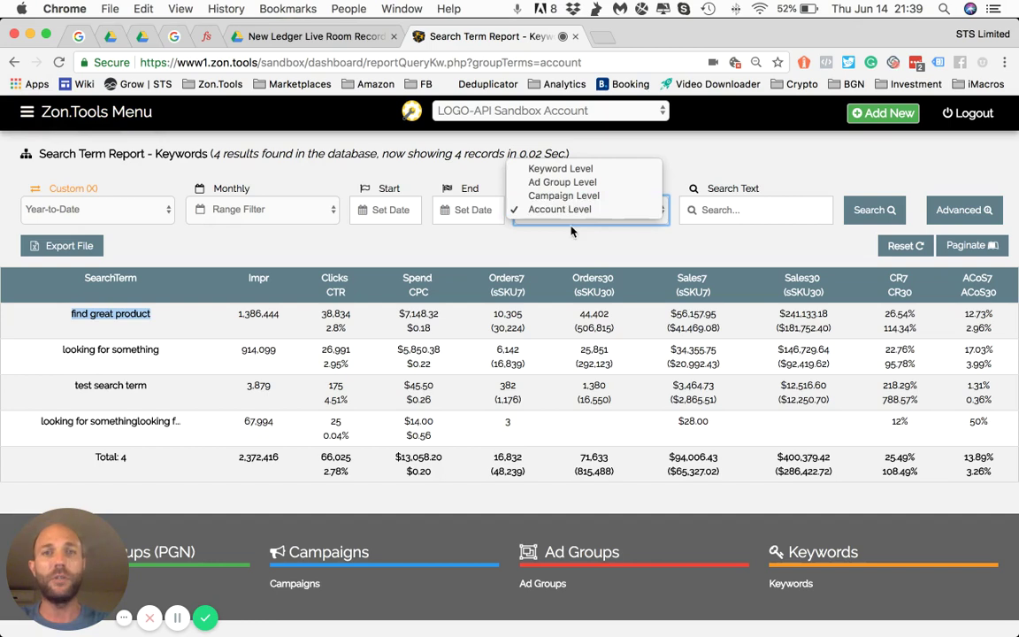
{"action": "left_click", "coordinate": [564, 239]}
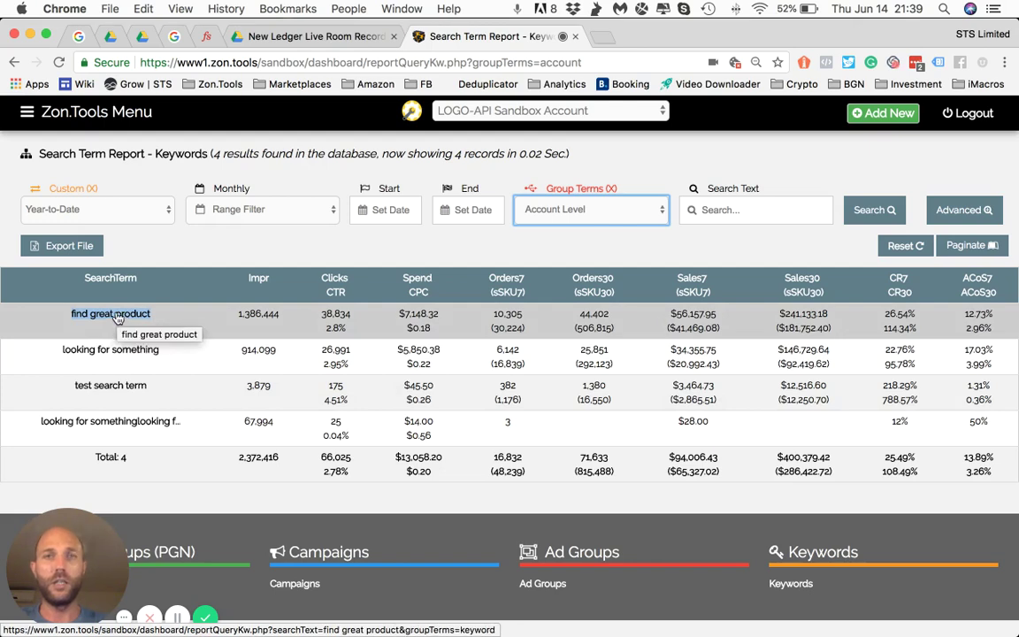
- Open the keyword-level breakdown of the search term "find great product" and look through its rows
{"action": "left_click", "coordinate": [116, 317]}
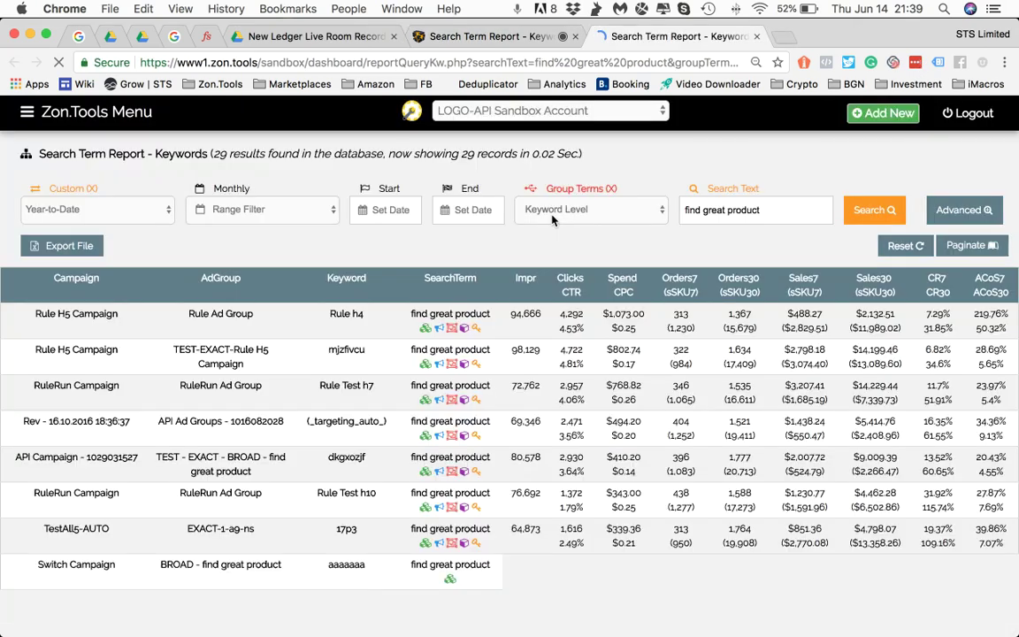
{"action": "scroll", "coordinate": [333, 329], "scroll_direction": "down", "scroll_amount": 2}
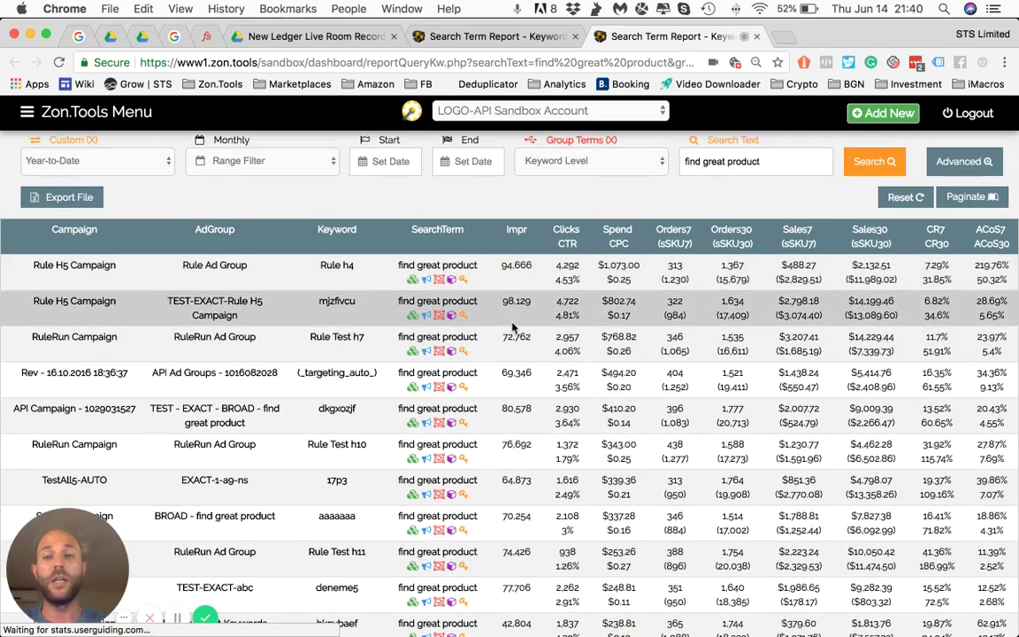
{"action": "scroll", "coordinate": [500, 306], "scroll_direction": "down", "scroll_amount": 5}
{"action": "scroll", "coordinate": [488, 314], "scroll_direction": "up", "scroll_amount": 6}
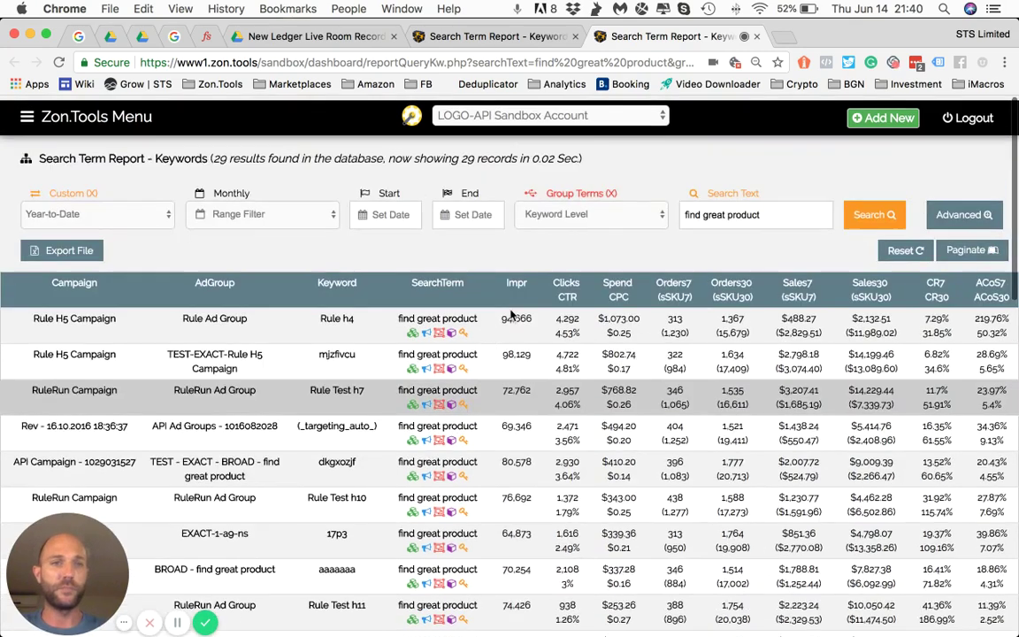
{"action": "scroll", "coordinate": [493, 386], "scroll_direction": "down", "scroll_amount": 2}
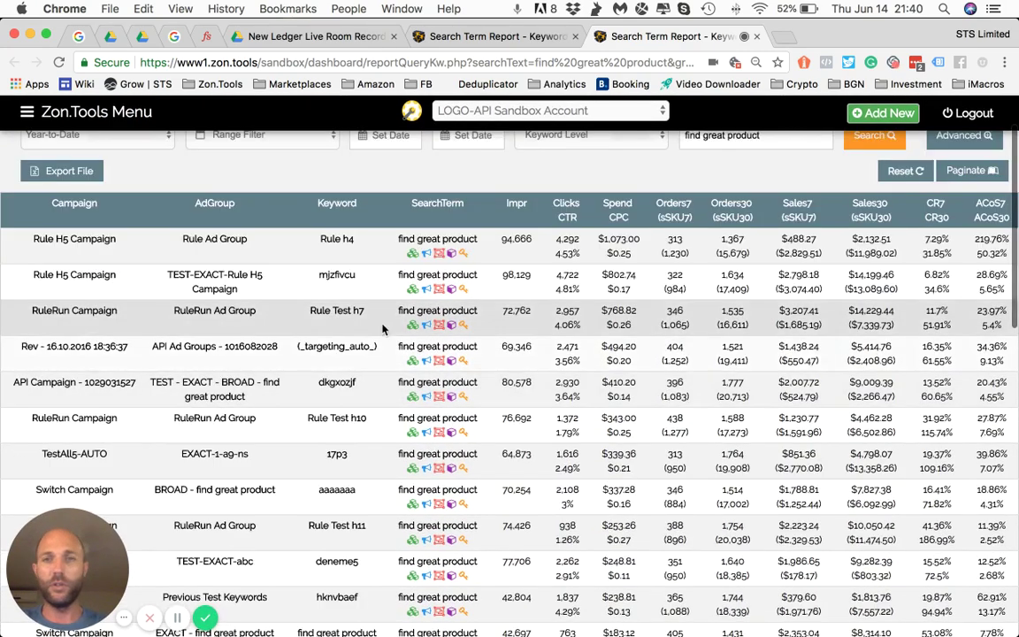
- Compare the account-level figures of "find great product" with its keyword-level breakdown
{"action": "left_click", "coordinate": [511, 38]}
{"action": "triple_click", "coordinate": [111, 314]}
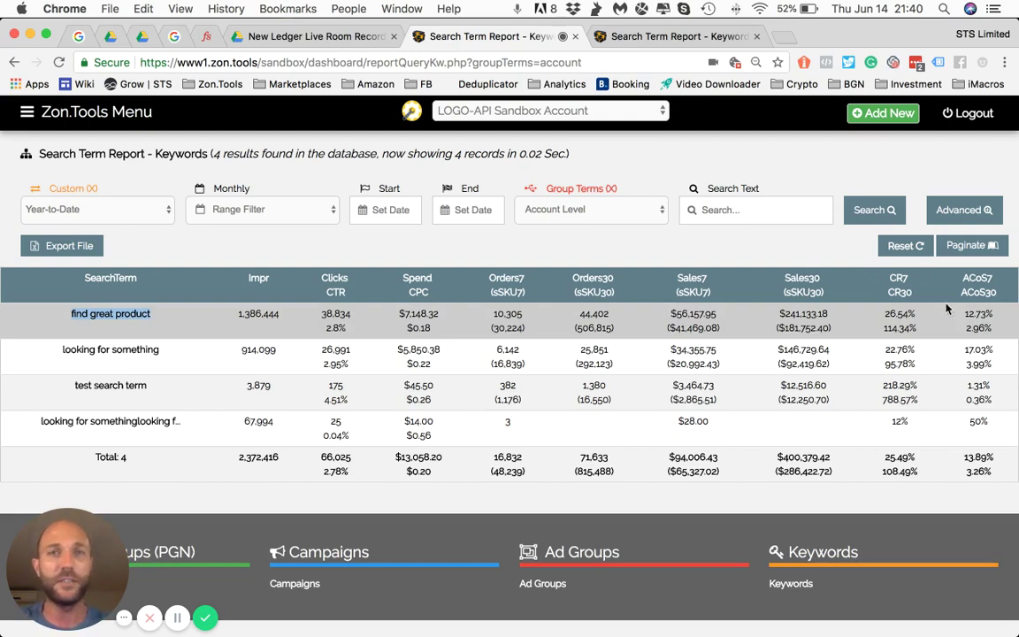
{"action": "left_click", "coordinate": [686, 36]}
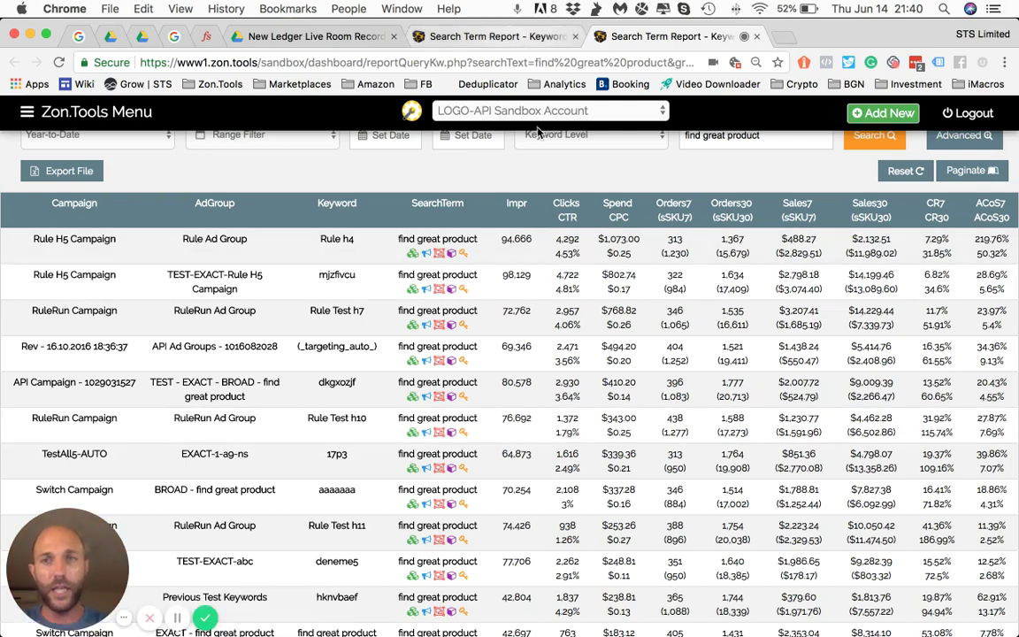
- Highlight the Rule H5 Campaign row for keyword "Rule h4" and examine the other rows of the breakdown
{"action": "scroll", "coordinate": [487, 252], "scroll_direction": "down", "scroll_amount": 1}
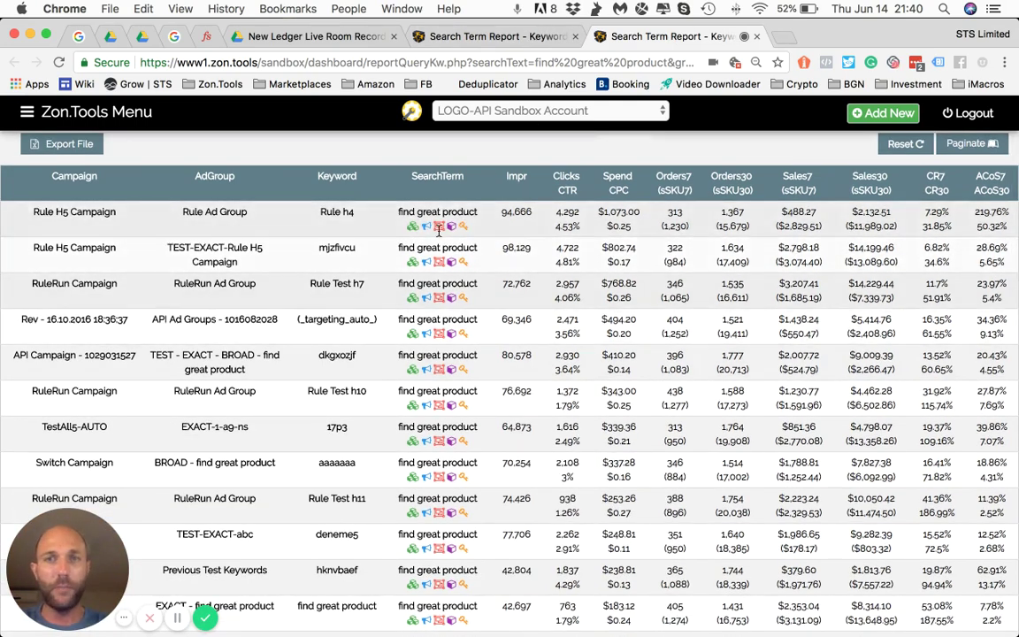
{"action": "left_click_drag", "start_coordinate": [32, 206], "coordinate": [1007, 226]}
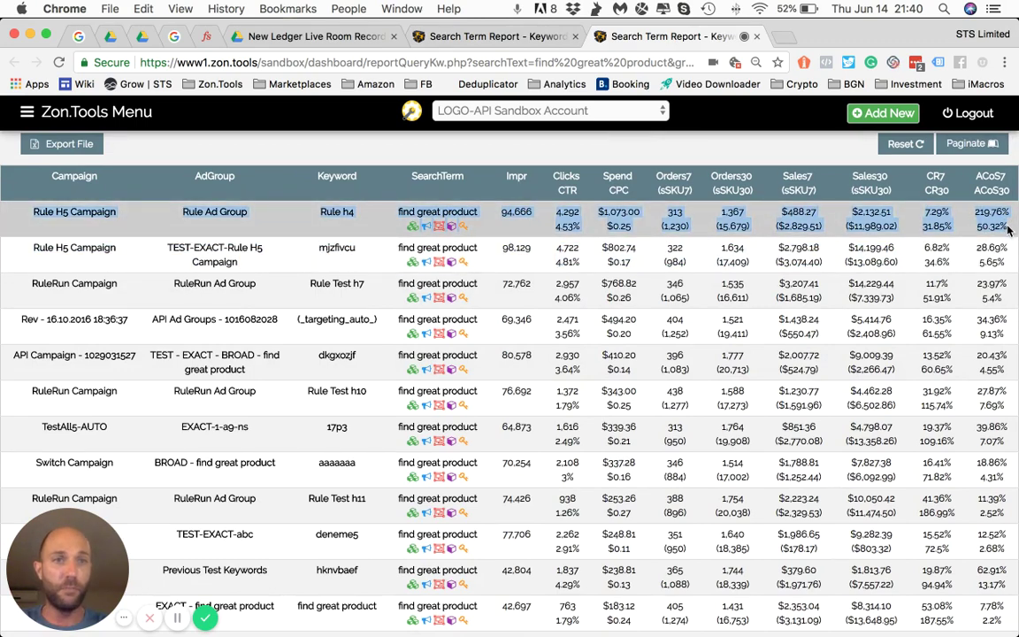
{"action": "scroll", "coordinate": [1007, 229], "scroll_direction": "down", "scroll_amount": 3}
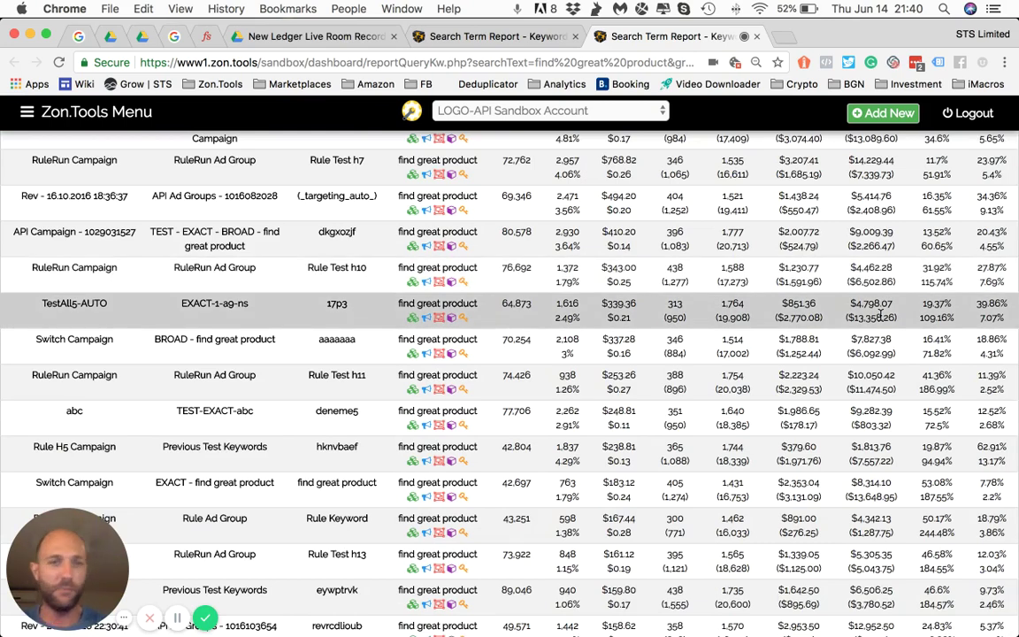
{"action": "scroll", "coordinate": [881, 314], "scroll_direction": "up", "scroll_amount": 5}
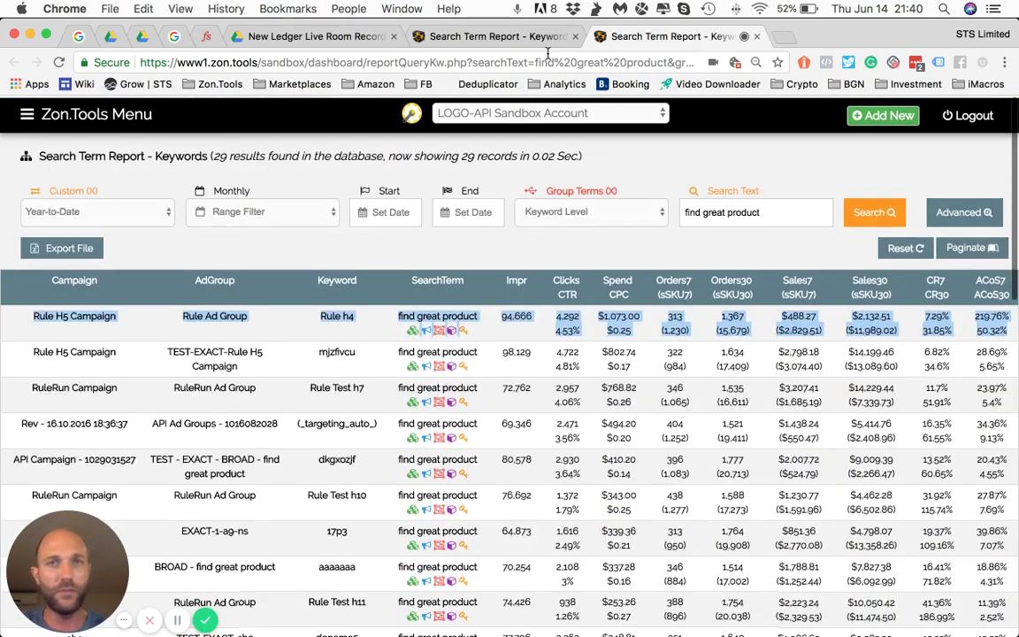
- Go back to the account-level report and open the search term report grouped at campaign level
{"action": "left_click", "coordinate": [503, 36]}
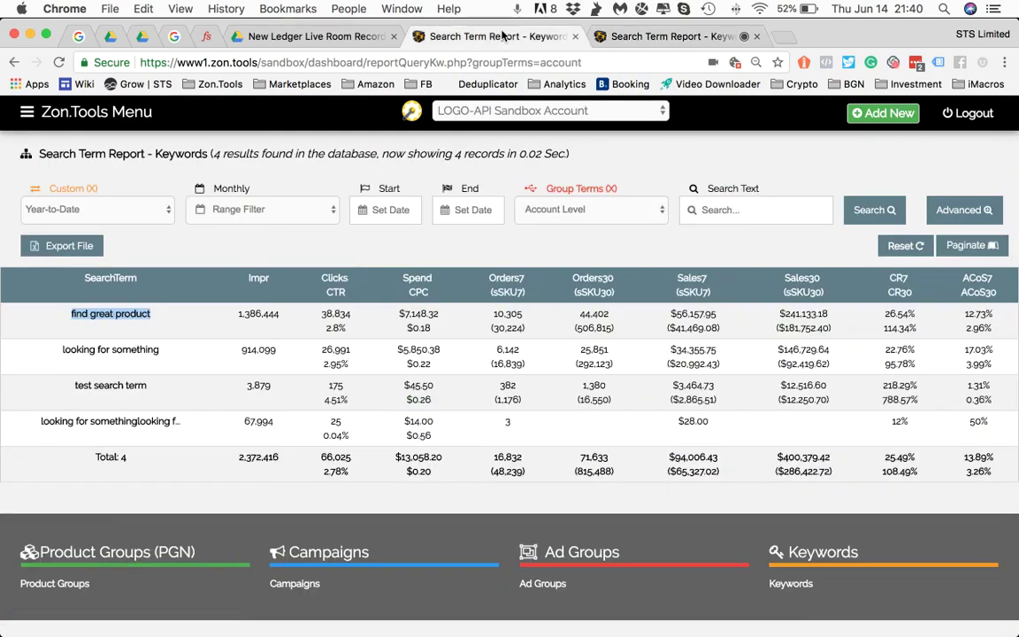
{"action": "left_click", "coordinate": [98, 112]}
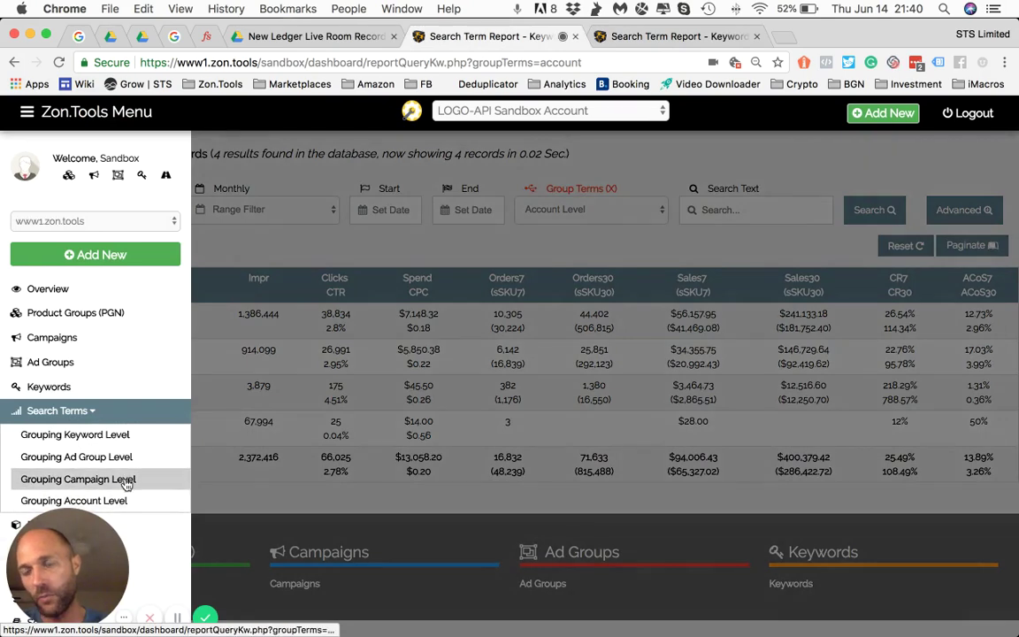
{"action": "left_click", "coordinate": [126, 482]}
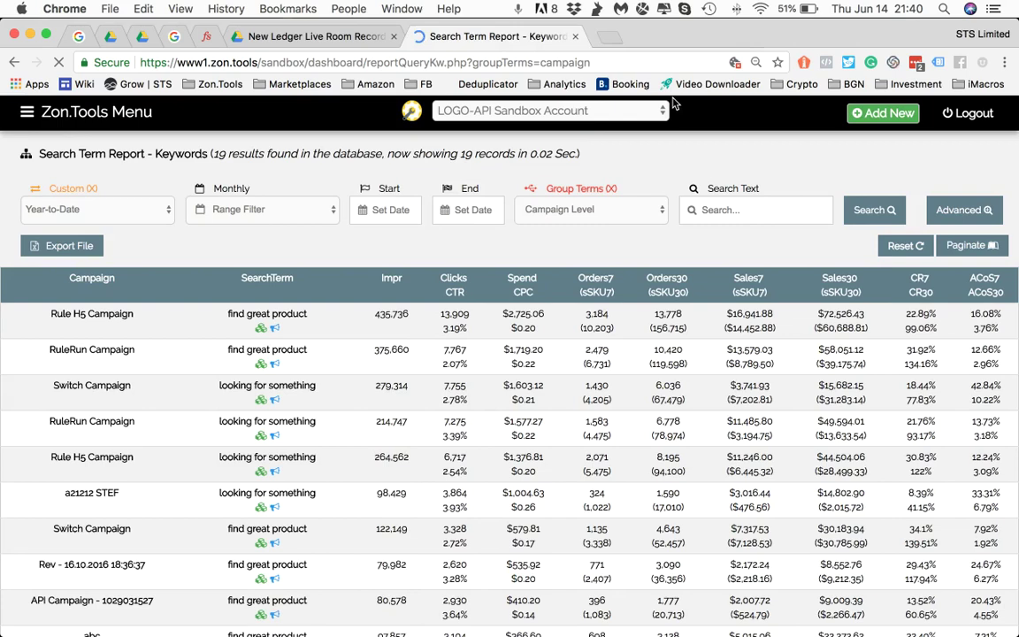
{"action": "scroll", "coordinate": [195, 349], "scroll_direction": "down", "scroll_amount": 1}
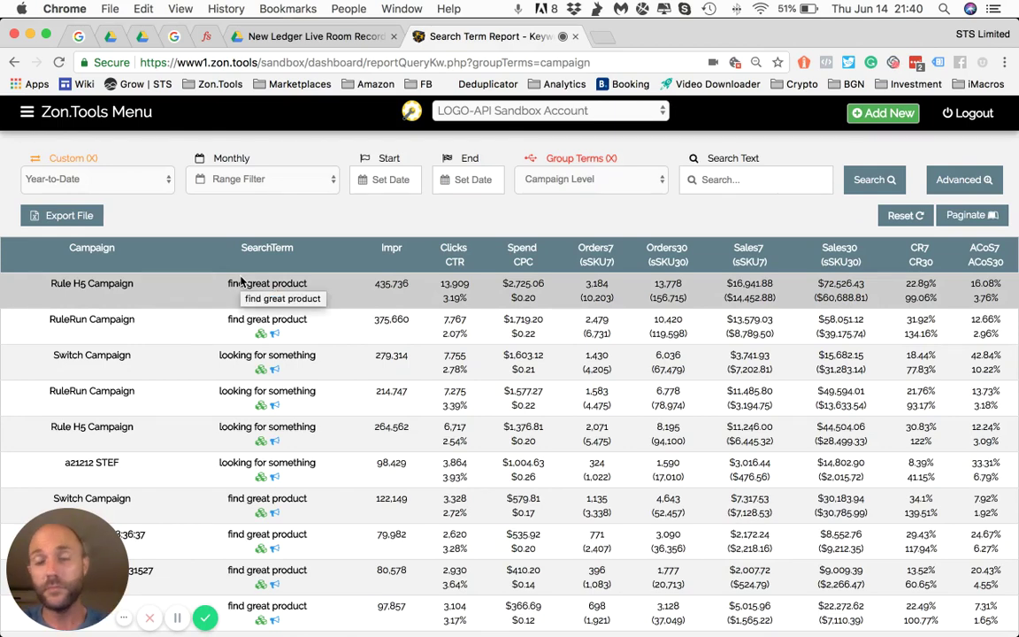
- View the search term report grouped at ad group level
{"action": "left_click", "coordinate": [27, 111]}
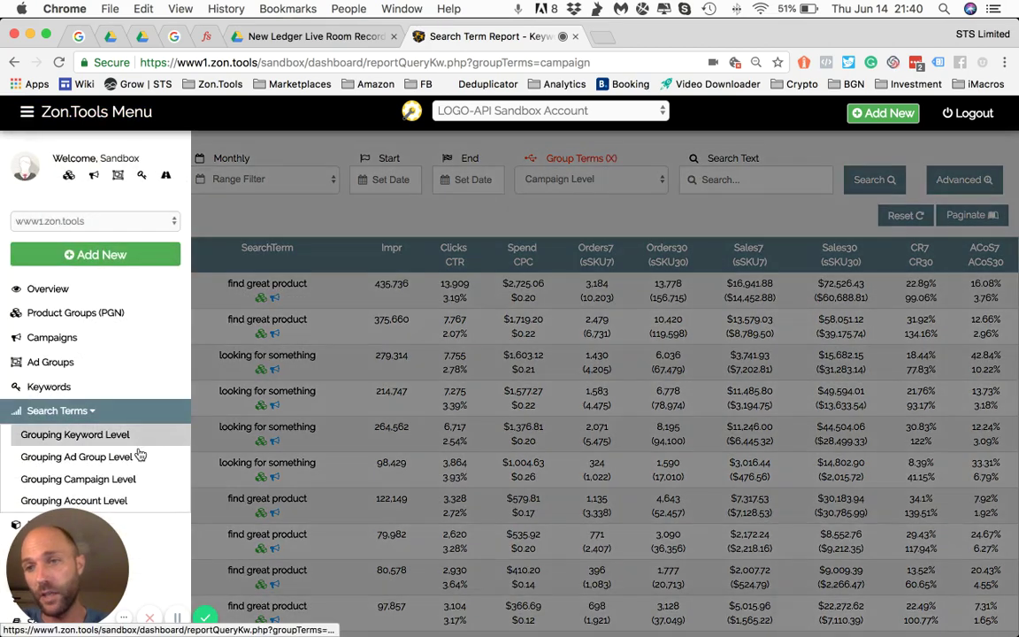
{"action": "left_click", "coordinate": [140, 456]}
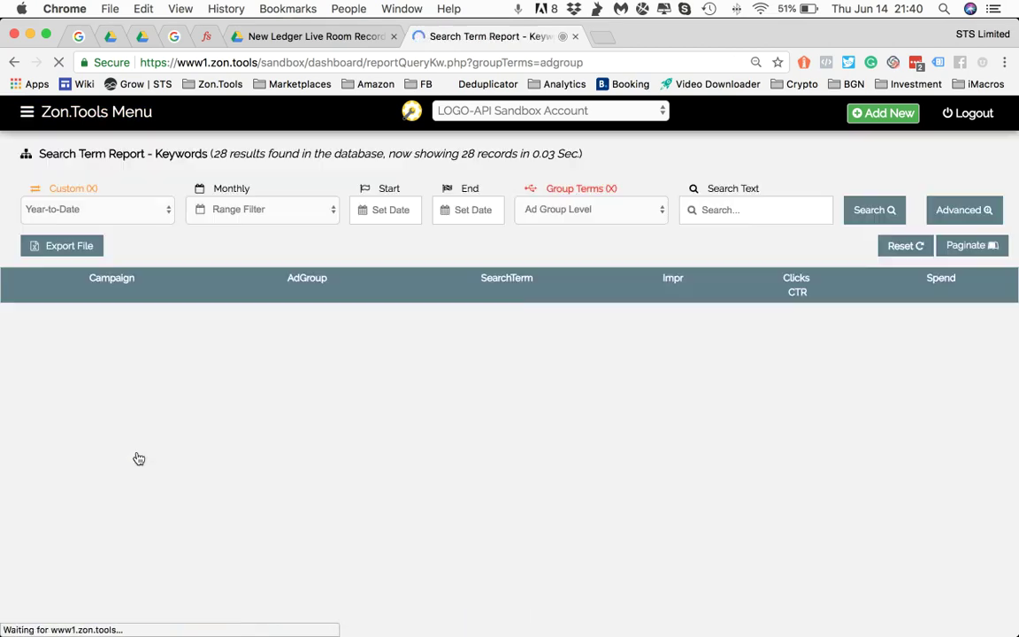
{"action": "scroll", "coordinate": [172, 292], "scroll_direction": "down", "scroll_amount": 1}
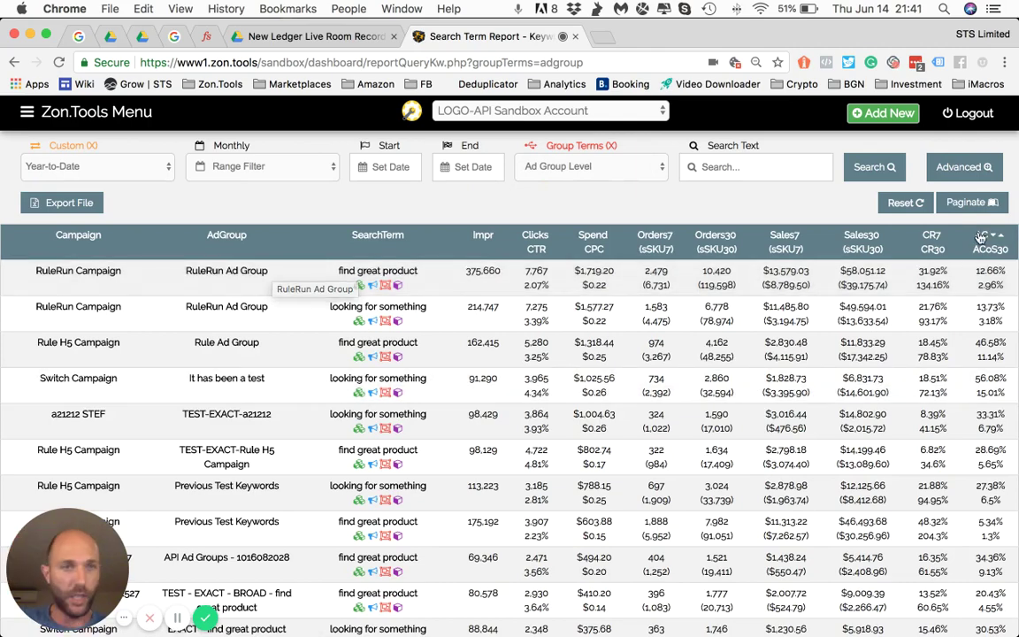
- View the search term report grouped at keyword level and look through its rows
{"action": "left_click", "coordinate": [27, 112]}
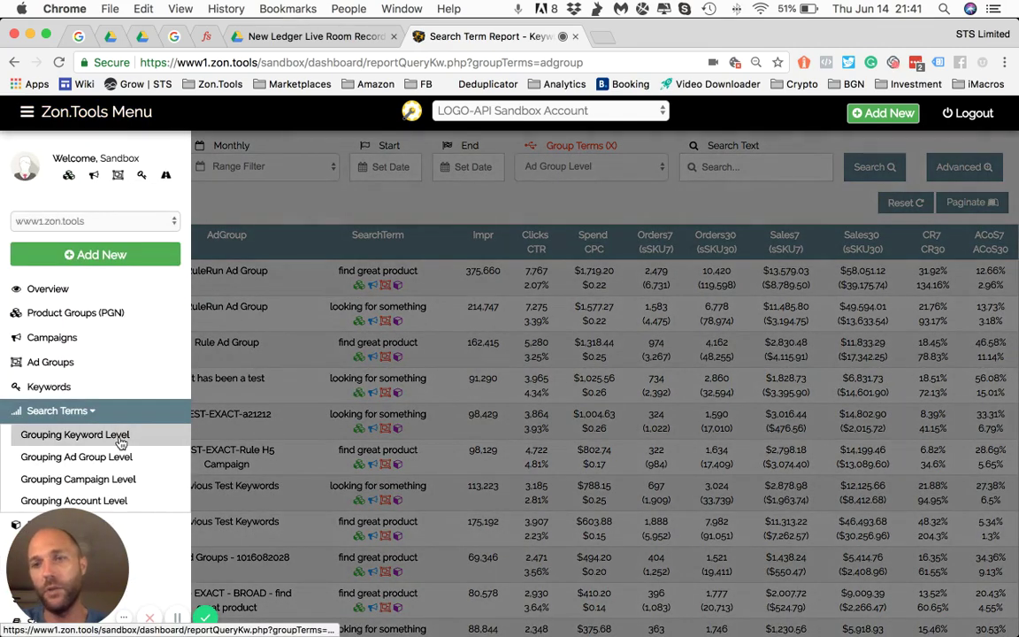
{"action": "left_click", "coordinate": [121, 442]}
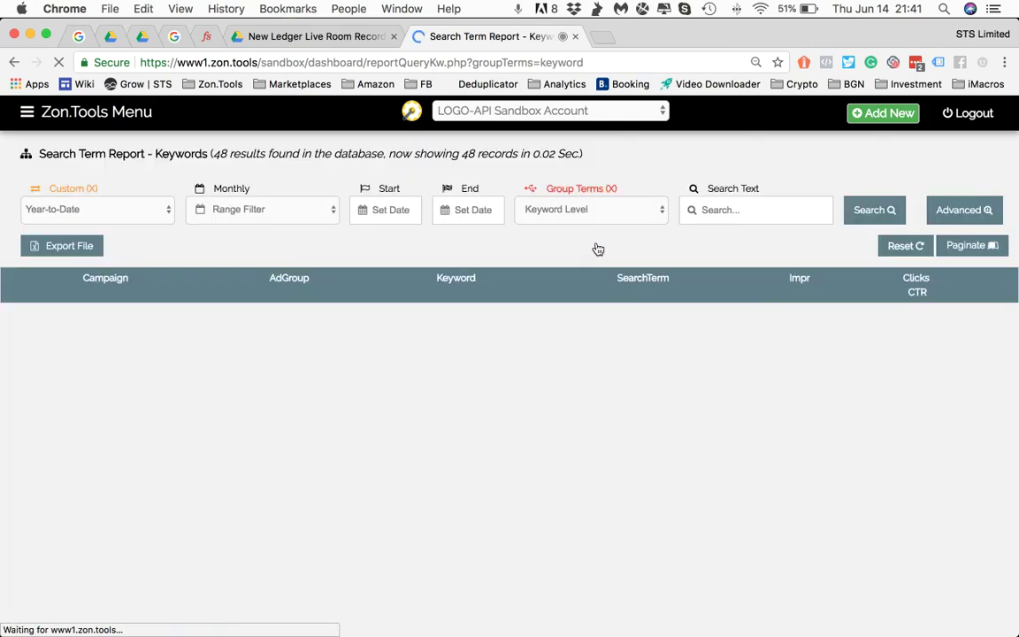
{"action": "scroll", "coordinate": [188, 320], "scroll_direction": "down", "scroll_amount": 1}
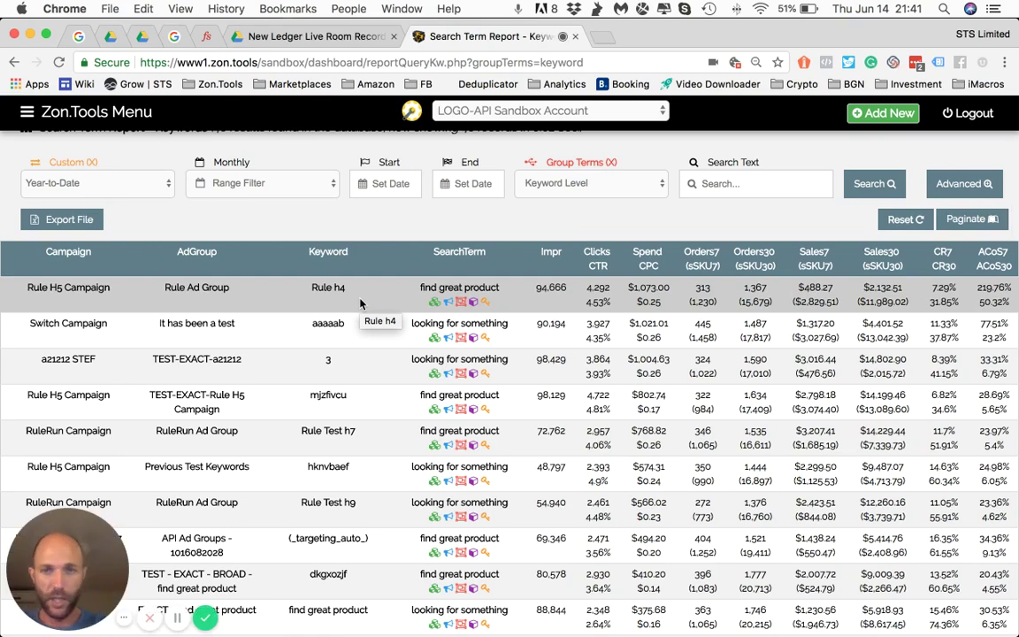
{"action": "scroll", "coordinate": [360, 303], "scroll_direction": "down", "scroll_amount": 2}
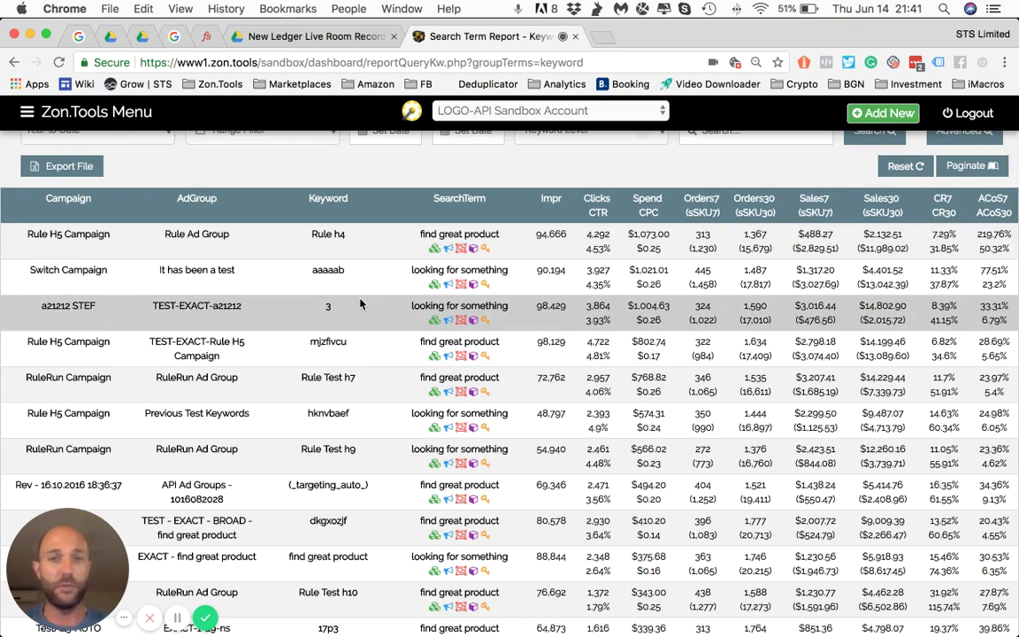
{"action": "scroll", "coordinate": [360, 304], "scroll_direction": "up", "scroll_amount": 3}
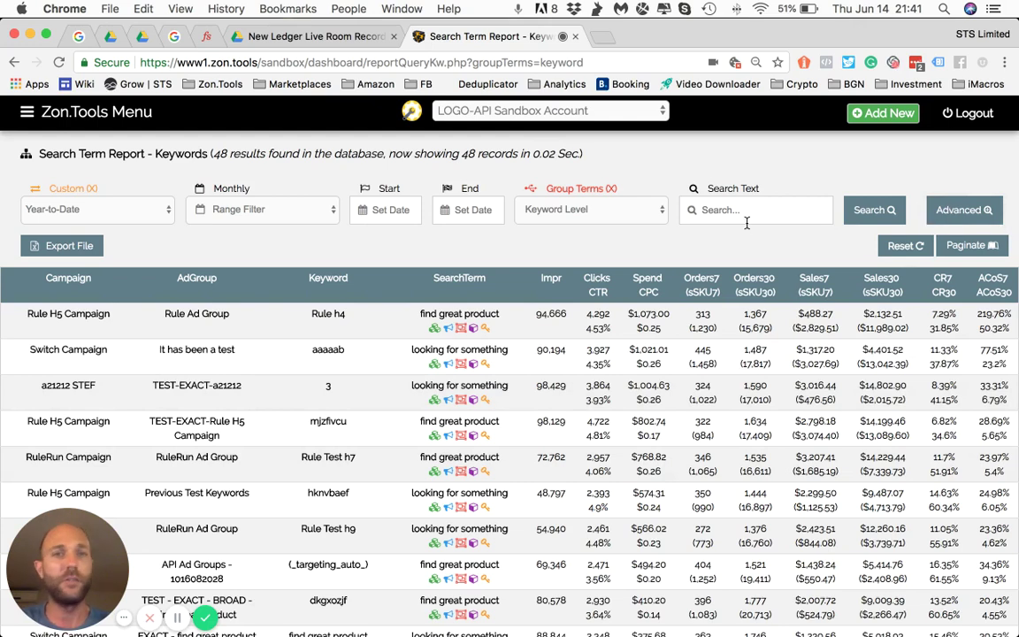
- Copy the words "great product" from the search term of the TEST-EXACT-Rule H5 Campaign ad group row
{"action": "scroll", "coordinate": [620, 256], "scroll_direction": "down", "scroll_amount": 2}
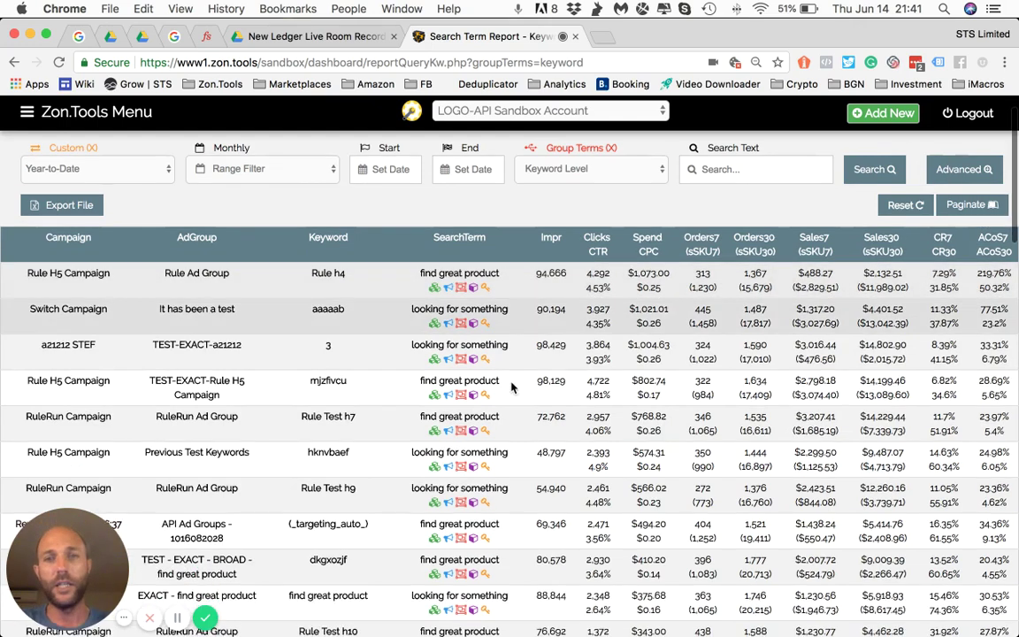
{"action": "left_click_drag", "start_coordinate": [498, 381], "coordinate": [440, 379]}
{"action": "key", "text": "super+c"}
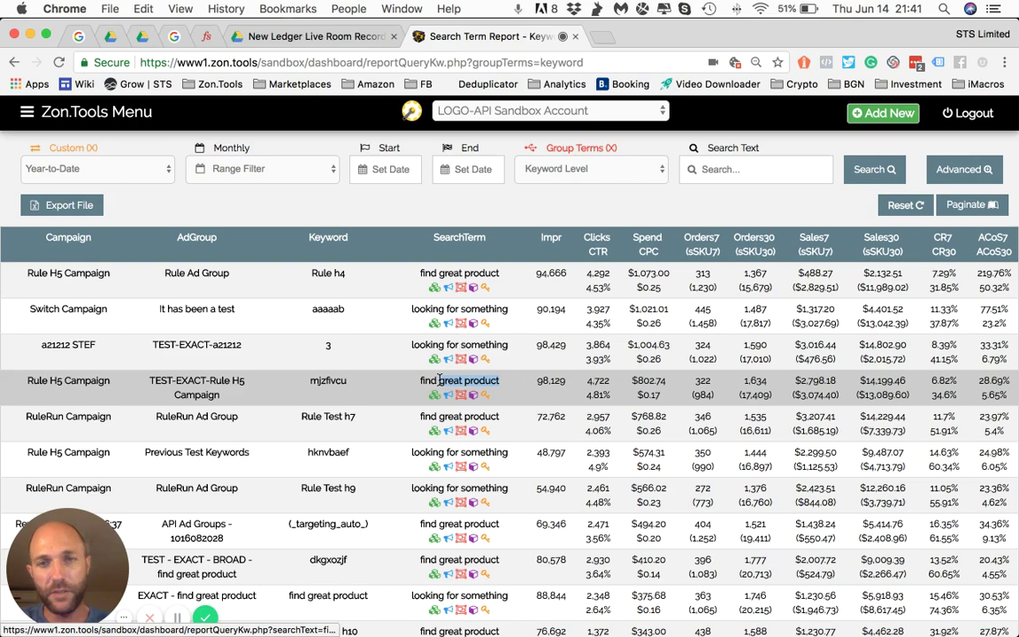
{"action": "left_click", "coordinate": [623, 203]}
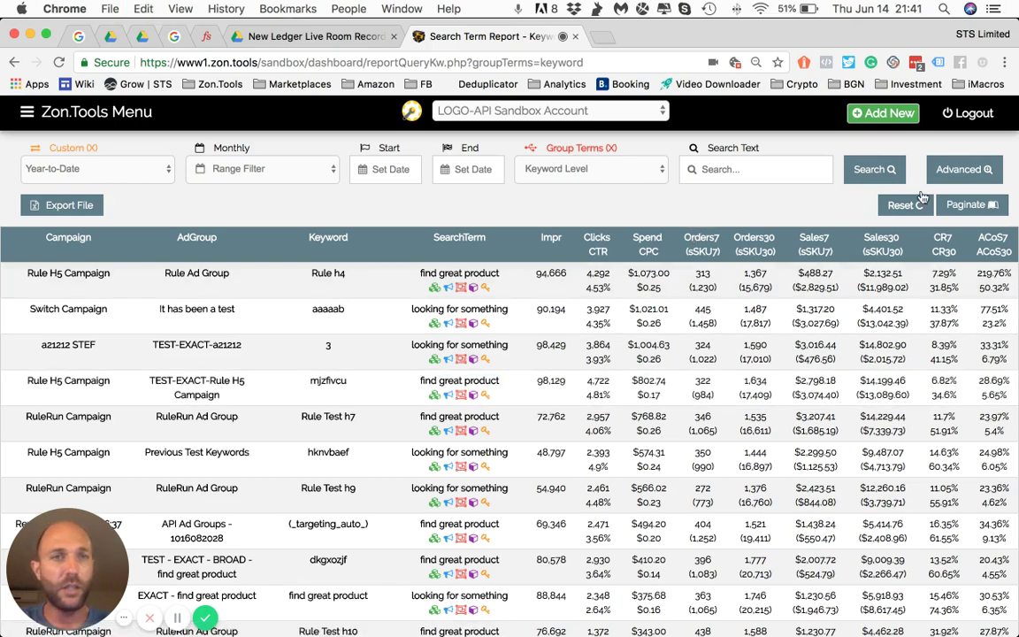
- Run an advanced name search for search terms that match "great product" with match type EXACT
{"action": "left_click", "coordinate": [962, 169]}
{"action": "left_click", "coordinate": [351, 262]}
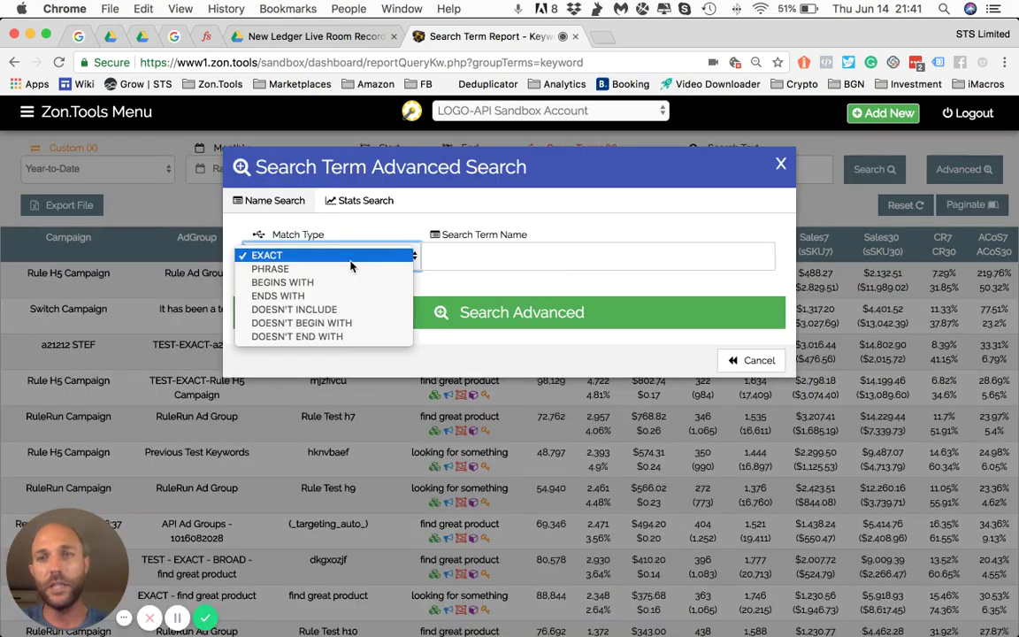
{"action": "left_click", "coordinate": [523, 266]}
{"action": "left_click", "coordinate": [550, 254]}
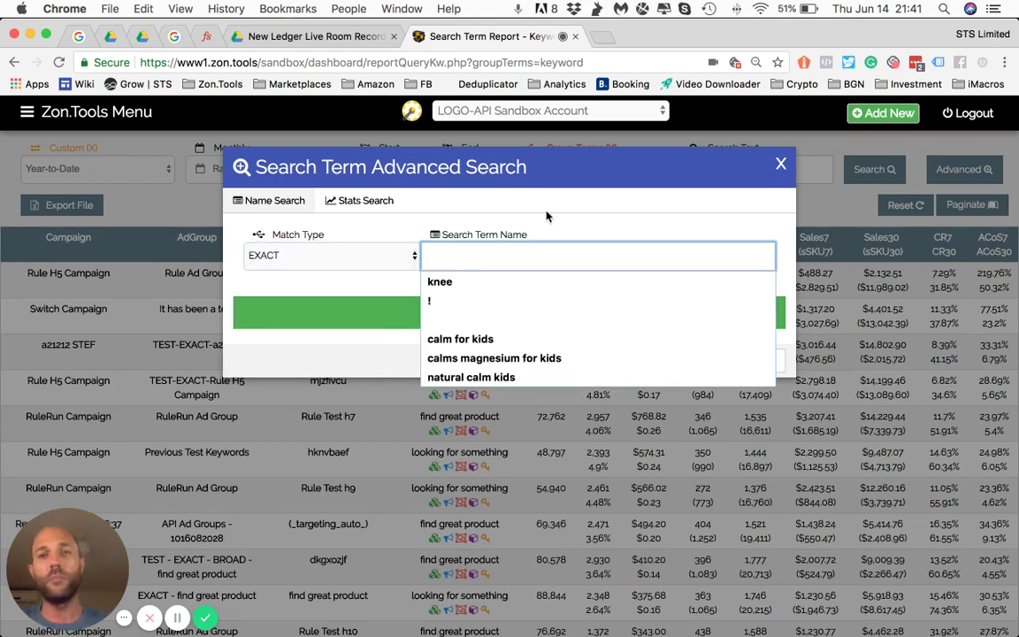
{"action": "left_click", "coordinate": [371, 256]}
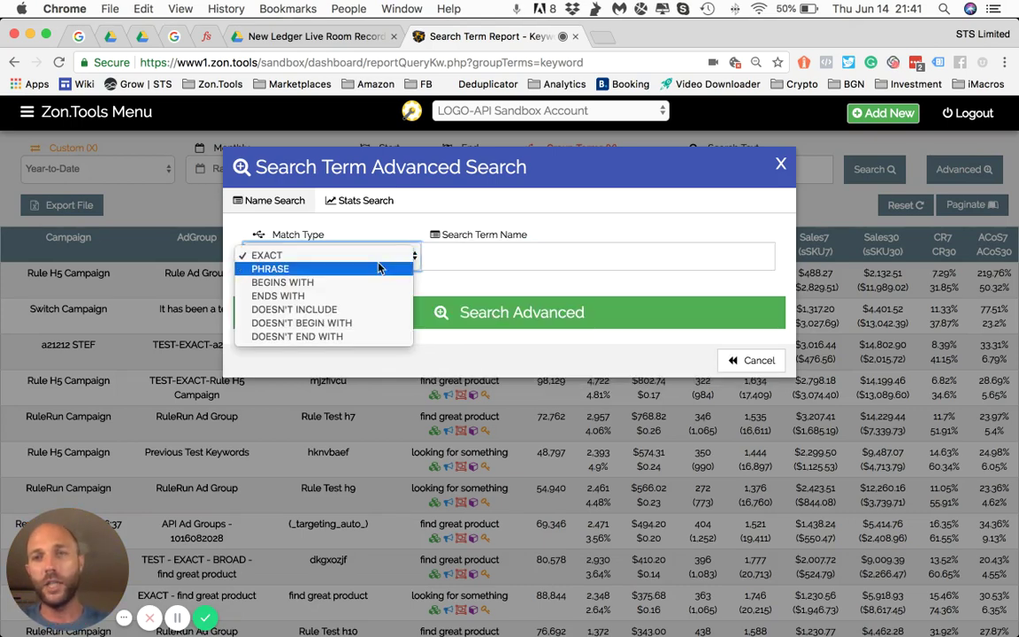
{"action": "left_click", "coordinate": [493, 255]}
{"action": "left_click", "coordinate": [493, 256]}
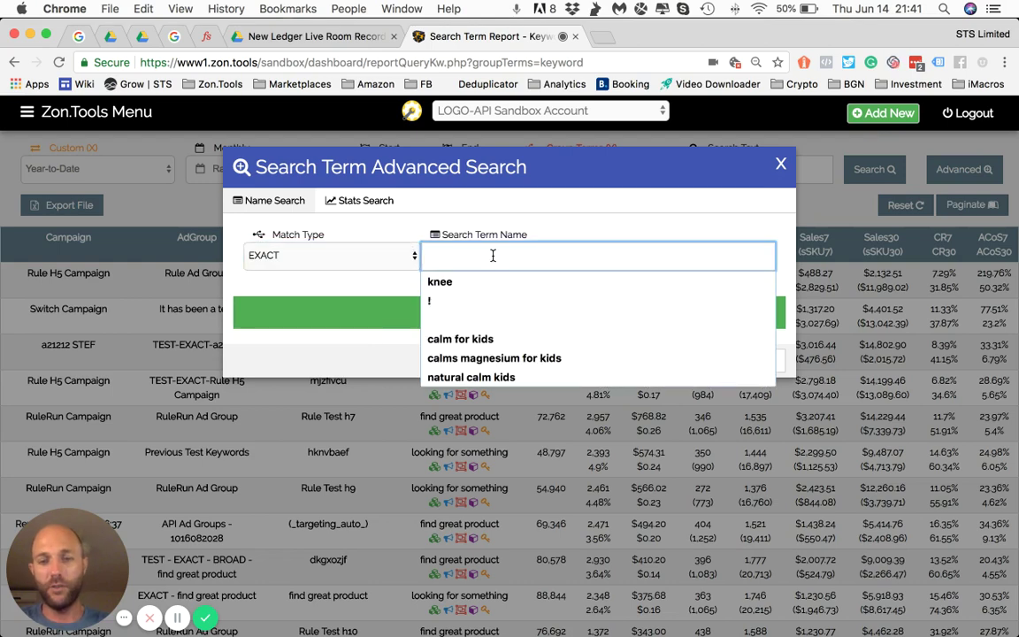
{"action": "key", "text": "super+v"}
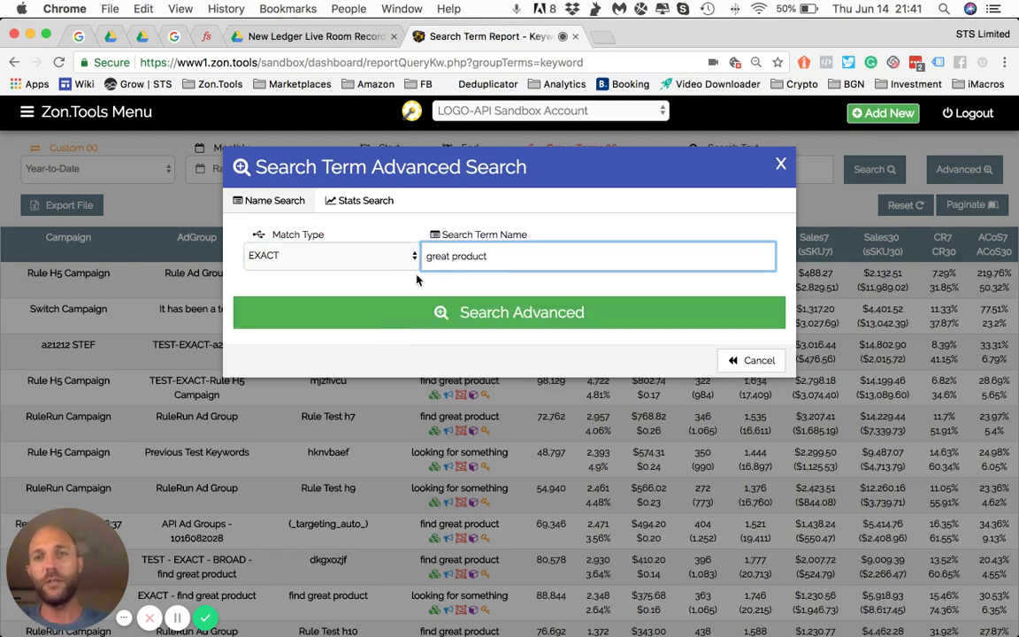
{"action": "left_click", "coordinate": [373, 315]}
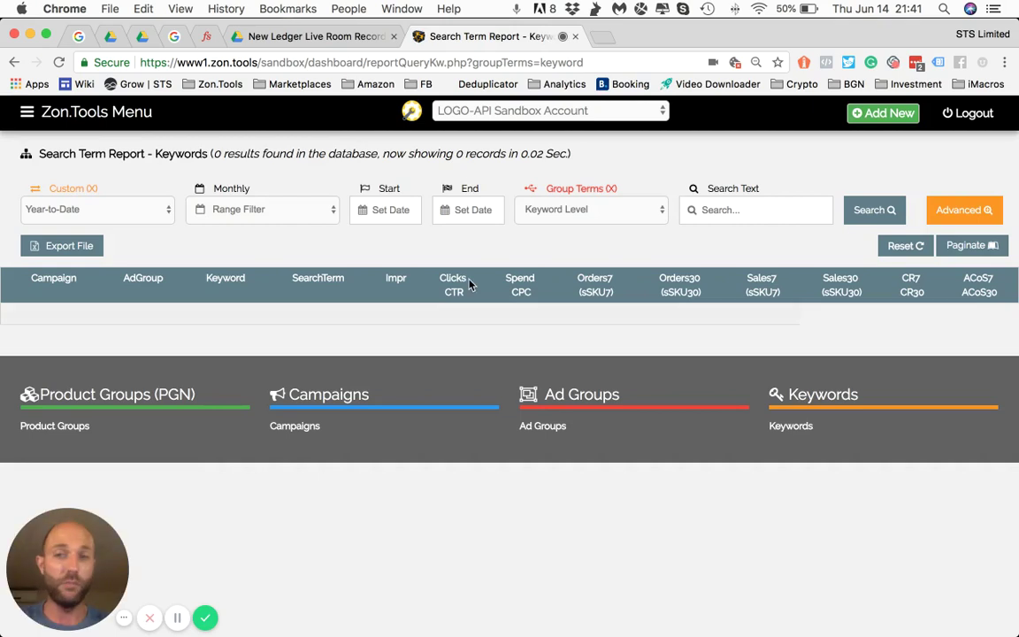
- Rerun the advanced search for "great product" with match type PHRASE and look through the resulting rows
{"action": "left_click", "coordinate": [965, 210]}
{"action": "left_click", "coordinate": [292, 255]}
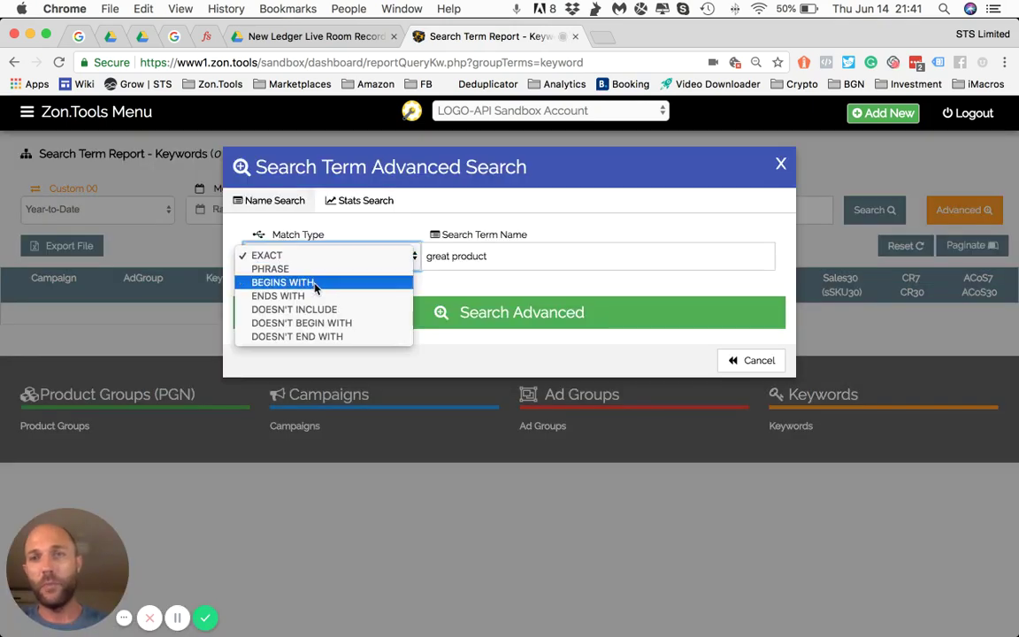
{"action": "left_click", "coordinate": [320, 270]}
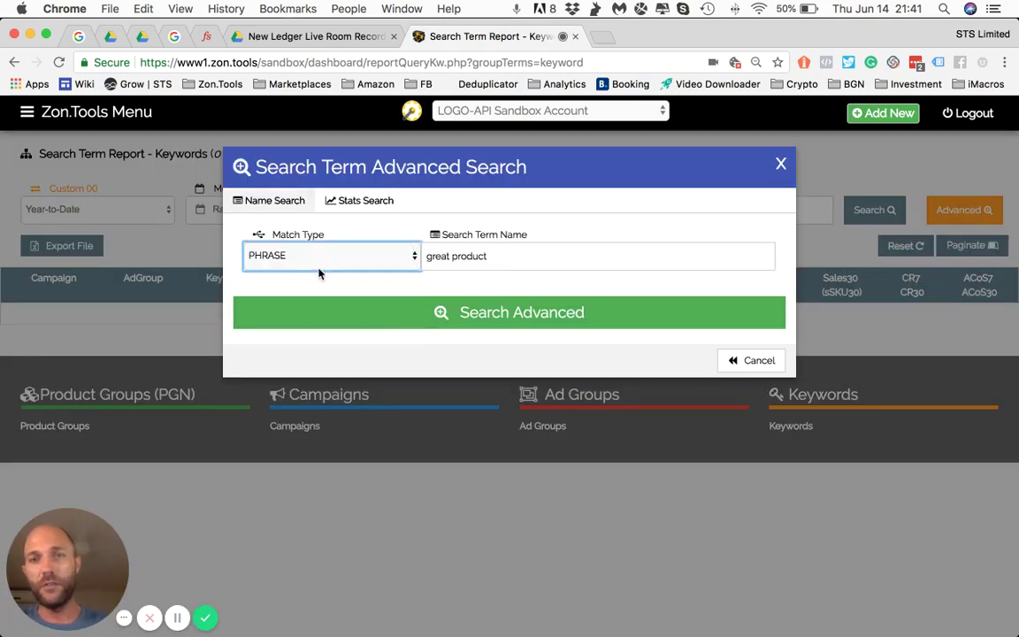
{"action": "left_click", "coordinate": [476, 315]}
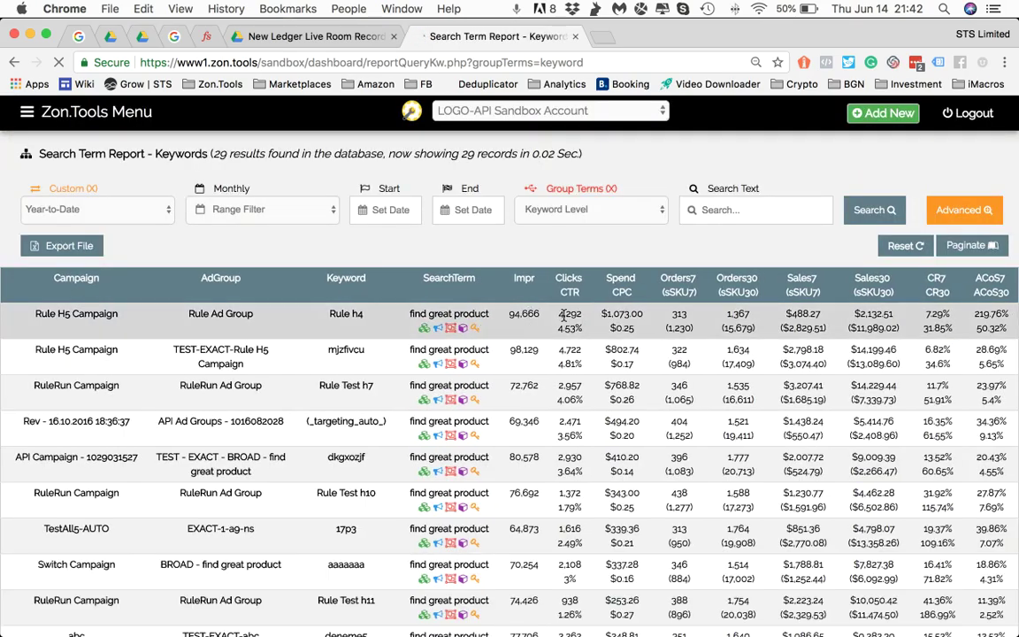
{"action": "scroll", "coordinate": [531, 318], "scroll_direction": "down", "scroll_amount": 10}
{"action": "scroll", "coordinate": [562, 314], "scroll_direction": "down", "scroll_amount": 10}
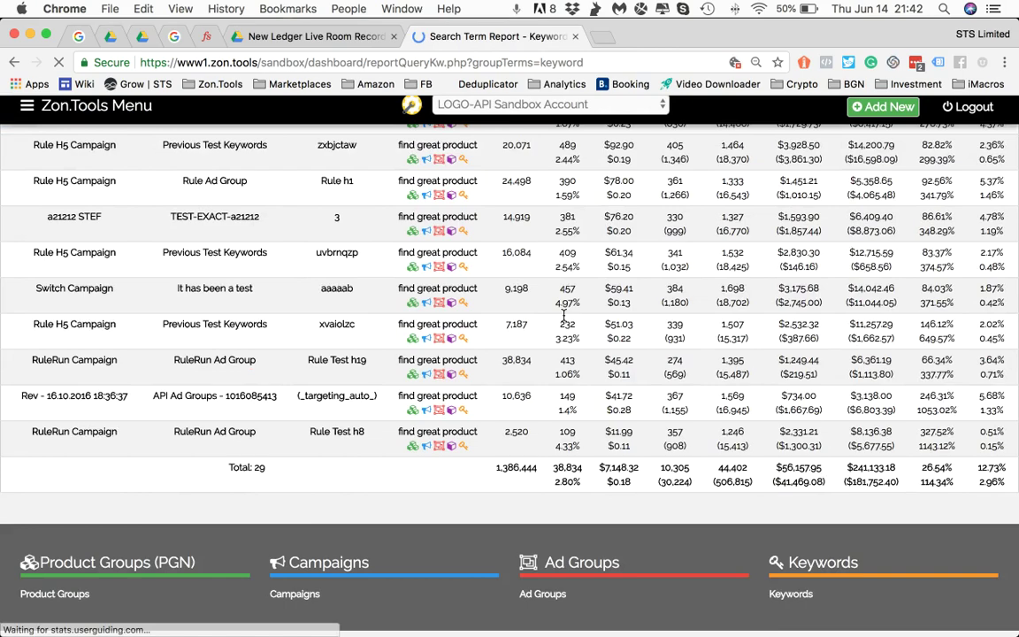
{"action": "scroll", "coordinate": [565, 320], "scroll_direction": "down", "scroll_amount": 1}
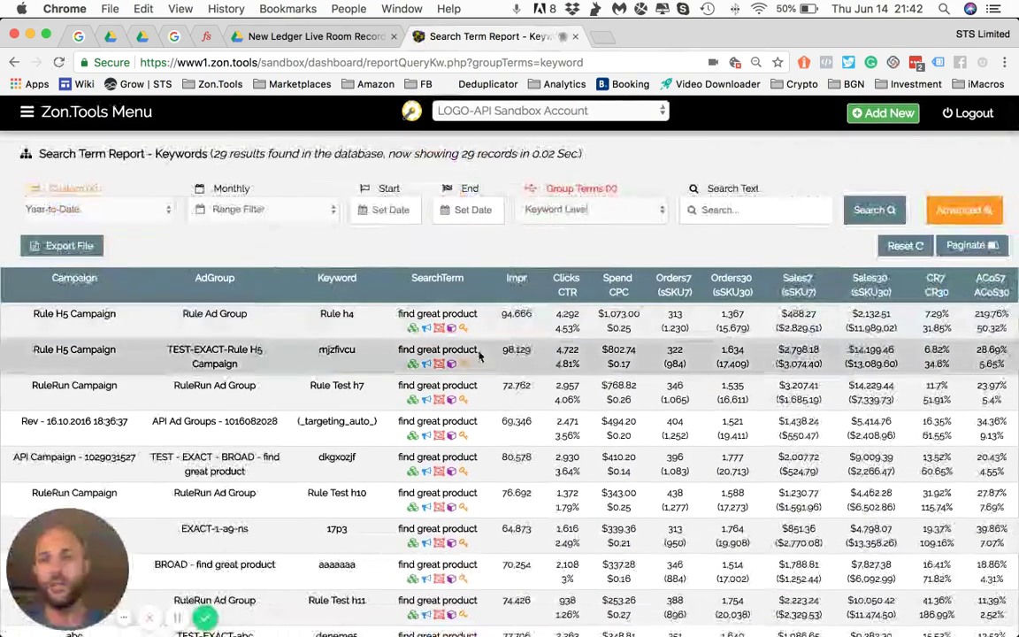
- Shorten the advanced search term name to "great", run the PHRASE search and look through the resulting rows
{"action": "left_click", "coordinate": [960, 211]}
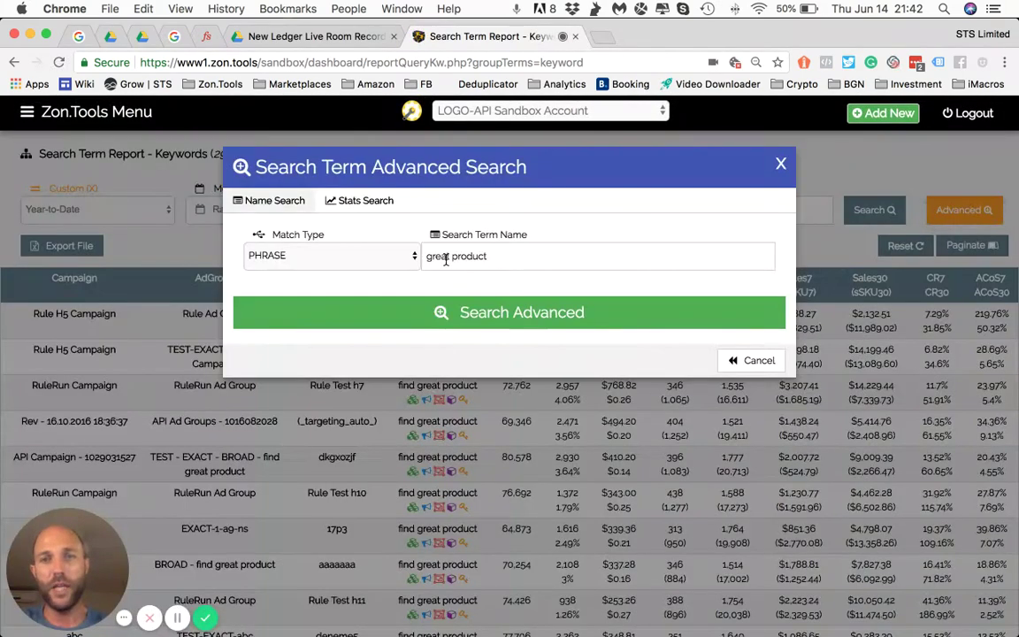
{"action": "triple_click", "coordinate": [476, 255]}
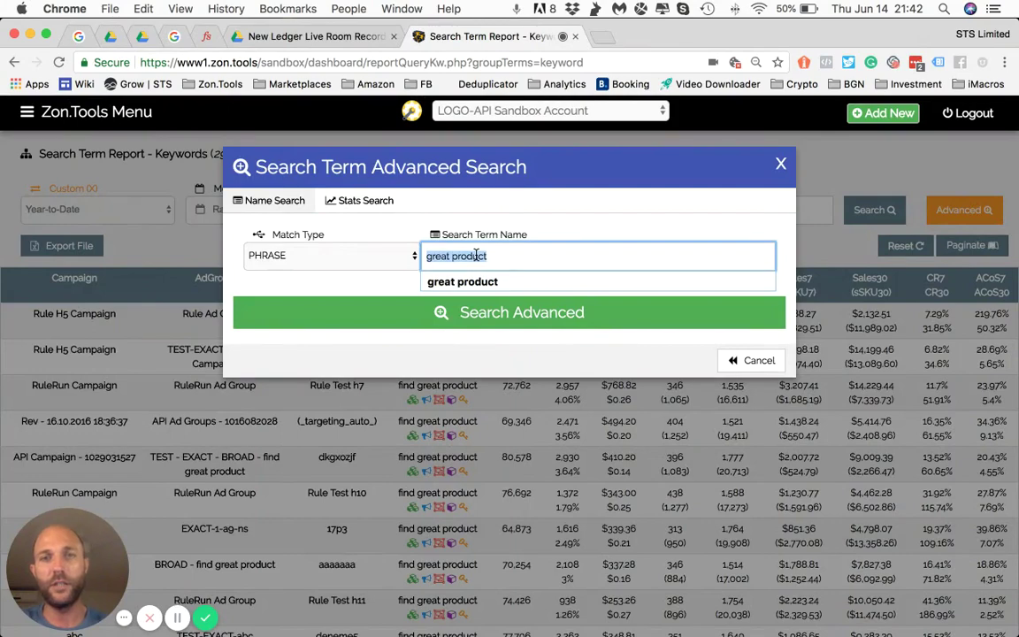
{"action": "double_click", "coordinate": [476, 255]}
{"action": "key", "text": "BackSpace"}
{"action": "left_click", "coordinate": [482, 320]}
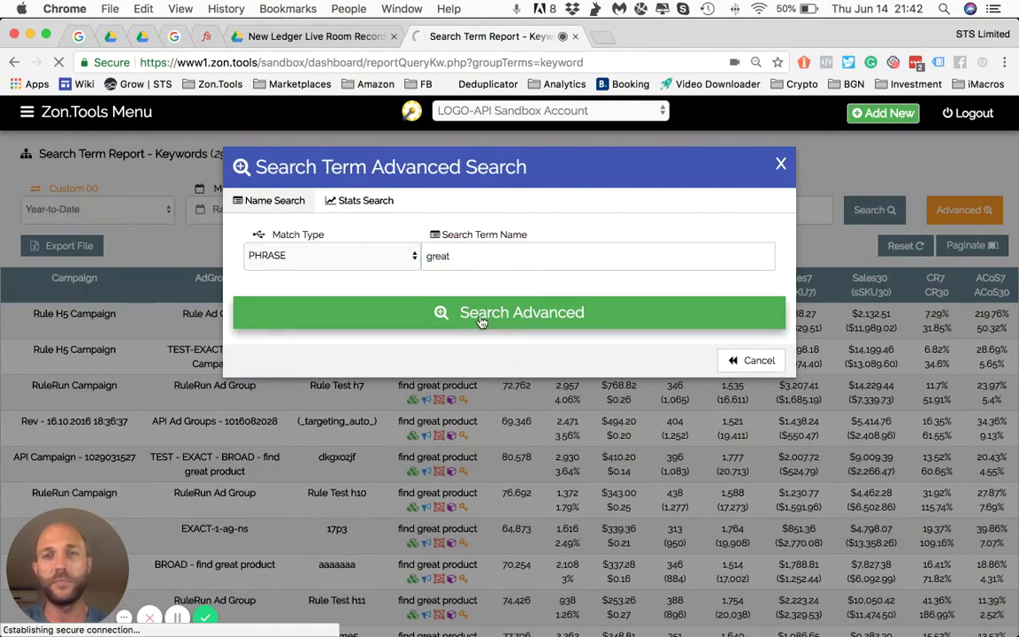
{"action": "left_click", "coordinate": [481, 321]}
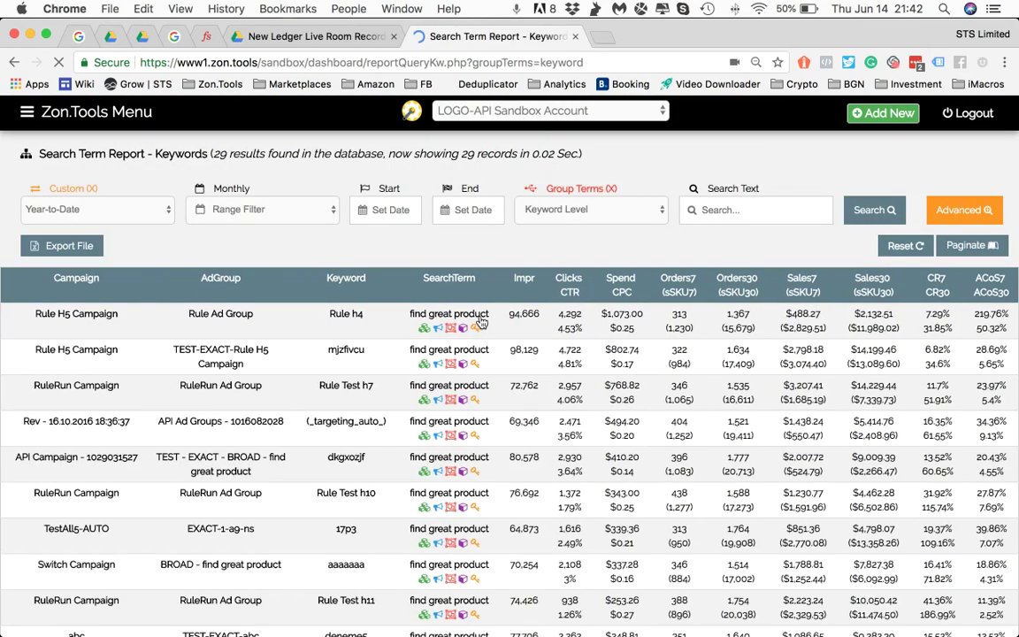
{"action": "scroll", "coordinate": [513, 352], "scroll_direction": "down", "scroll_amount": 2}
{"action": "scroll", "coordinate": [475, 390], "scroll_direction": "down", "scroll_amount": 10}
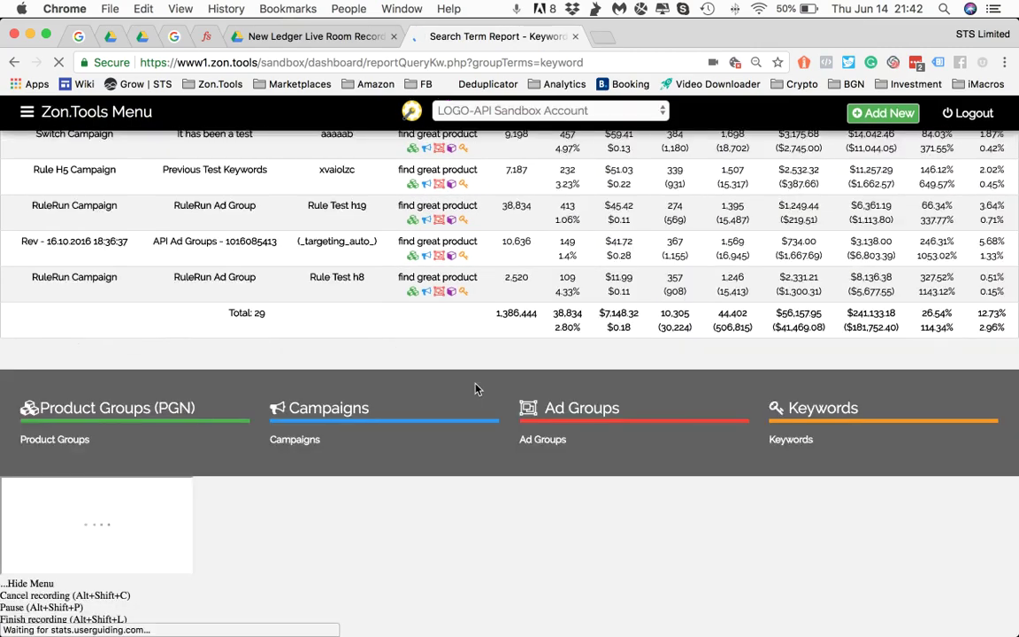
{"action": "scroll", "coordinate": [475, 389], "scroll_direction": "up", "scroll_amount": 12}
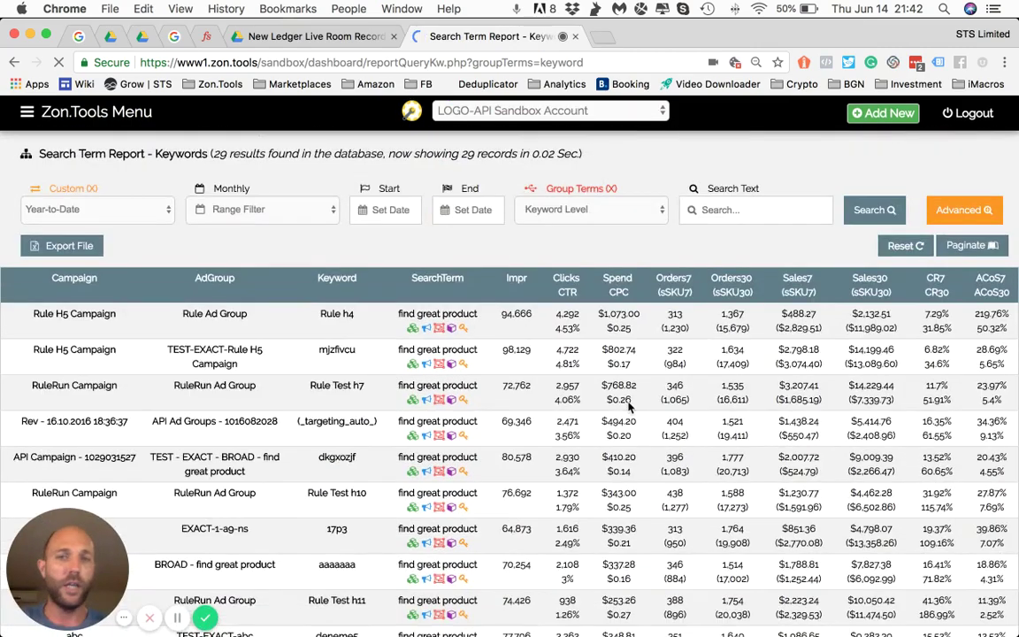
- Review the match type options of the search term advanced search and close it without running another search
{"action": "left_click", "coordinate": [936, 213]}
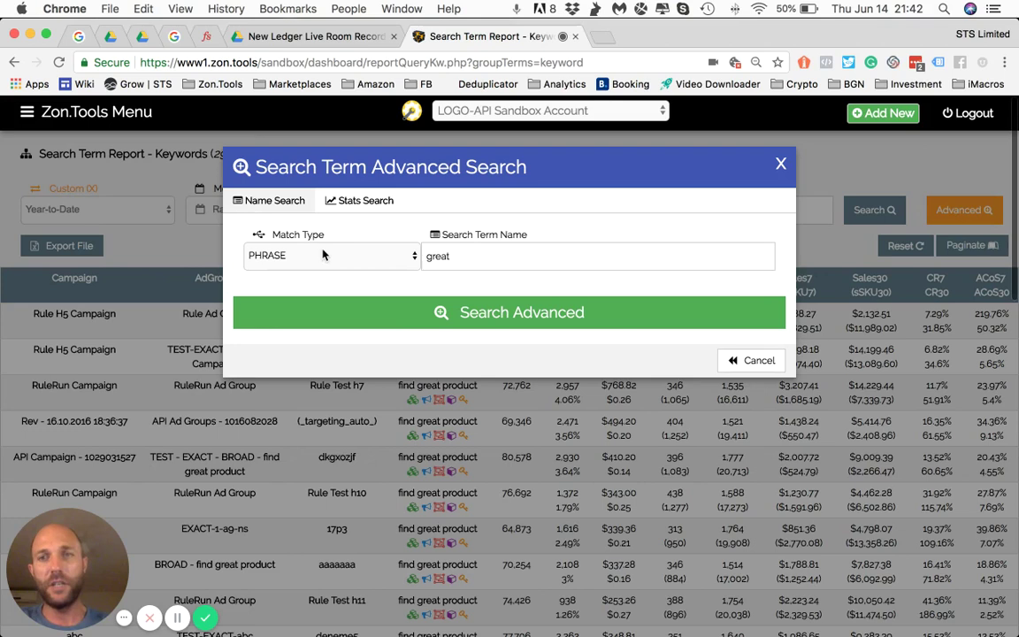
{"action": "left_click", "coordinate": [318, 259]}
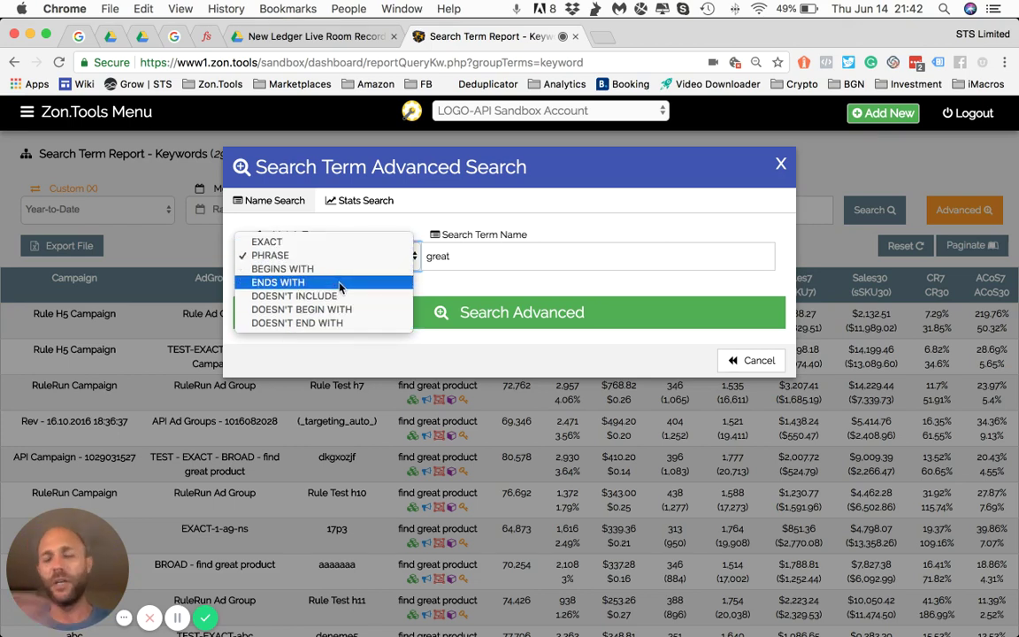
{"action": "left_click", "coordinate": [510, 216]}
{"action": "left_click", "coordinate": [82, 111]}
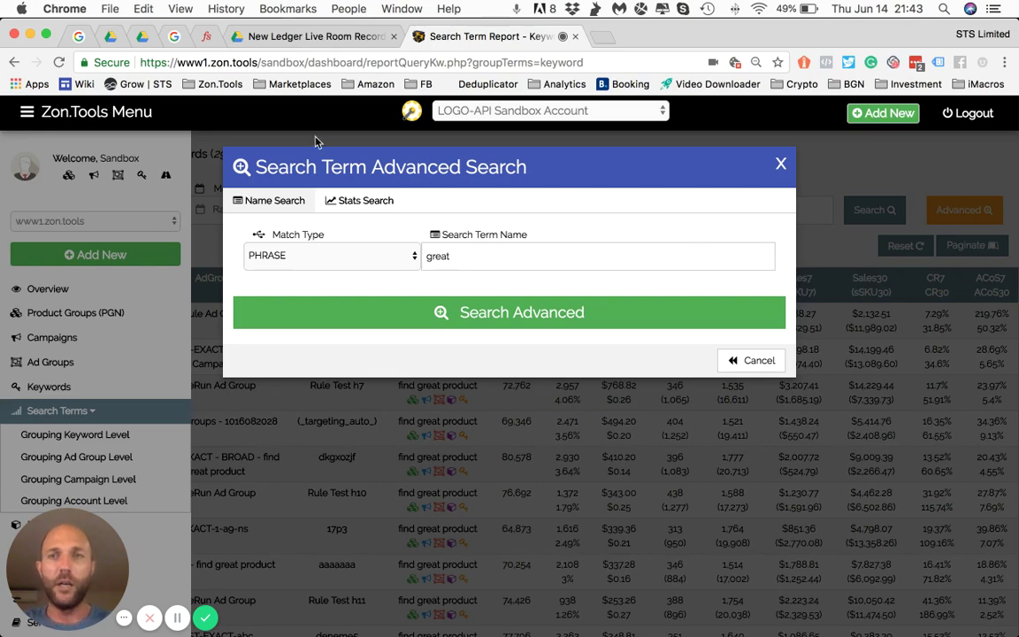
{"action": "left_click", "coordinate": [406, 144]}
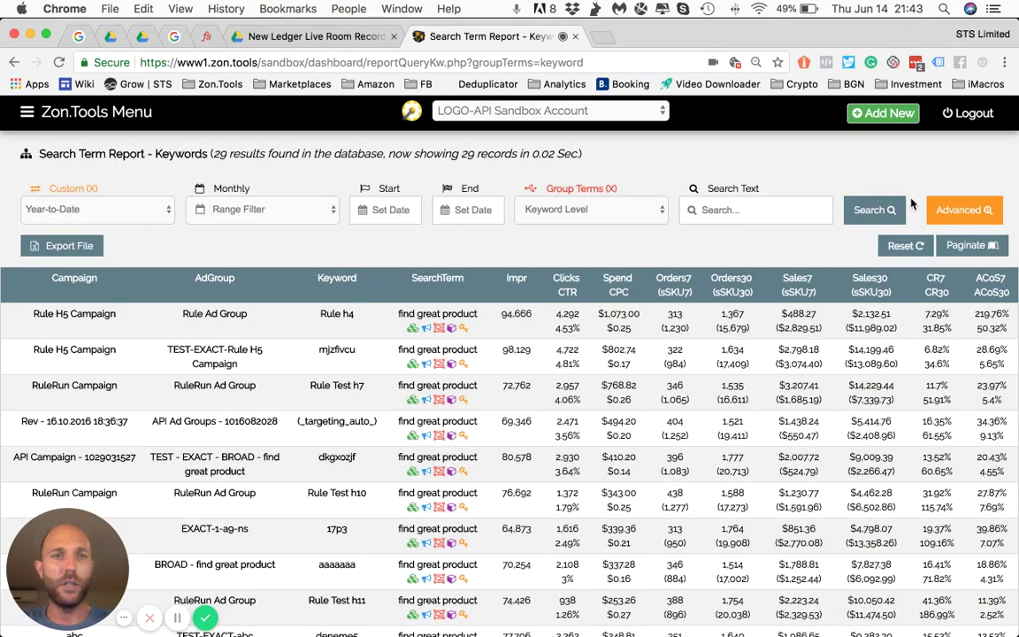
{"action": "left_click", "coordinate": [963, 210]}
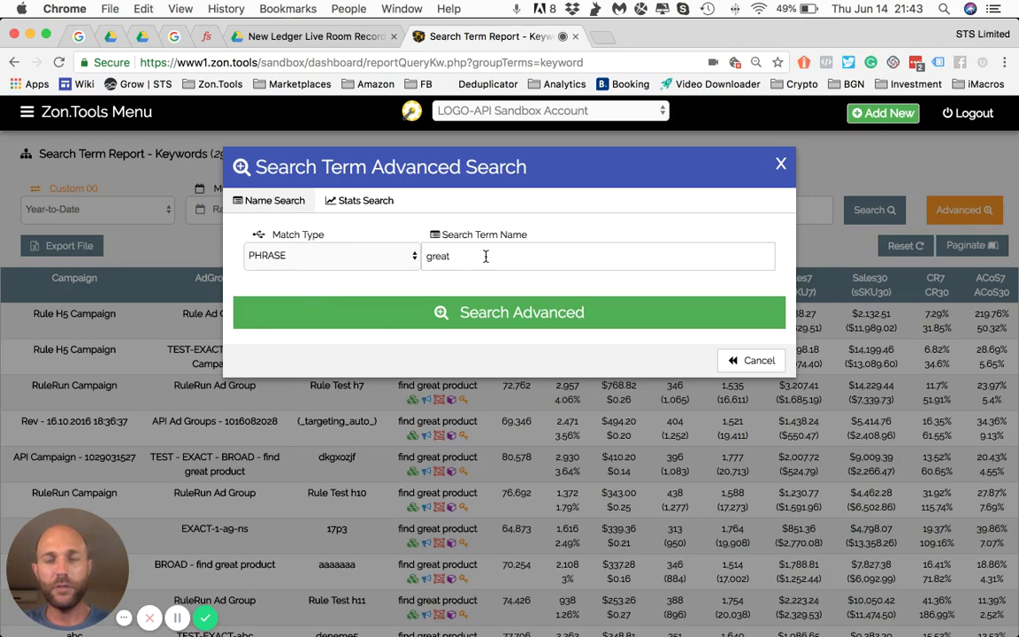
{"action": "left_click", "coordinate": [781, 164]}
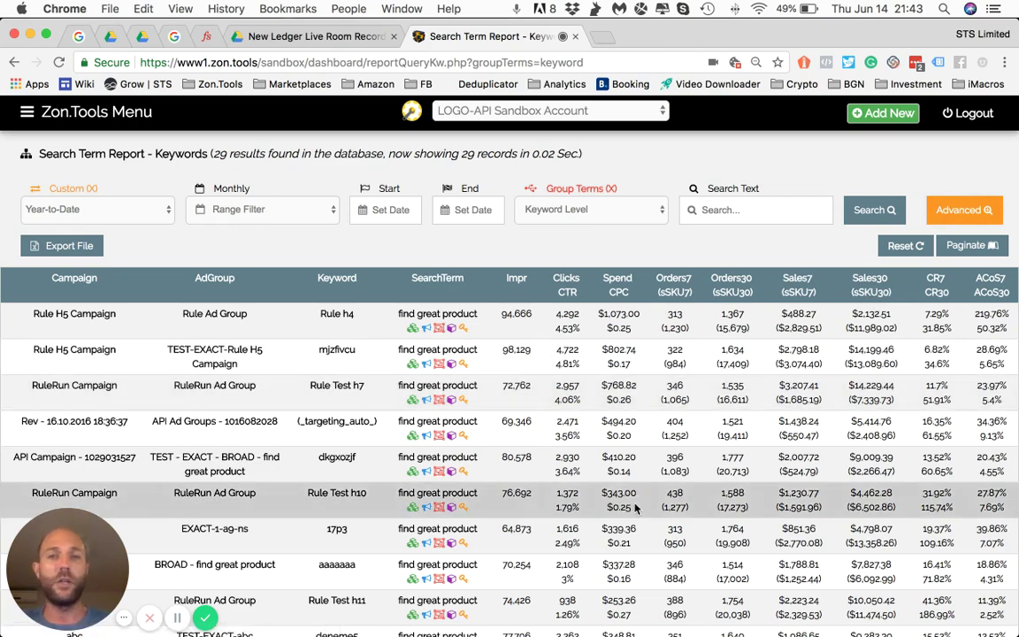
- Reset the search term report filters and review the metrics offered for Stats Filter 1 in the advanced search
{"action": "left_click", "coordinate": [904, 252]}
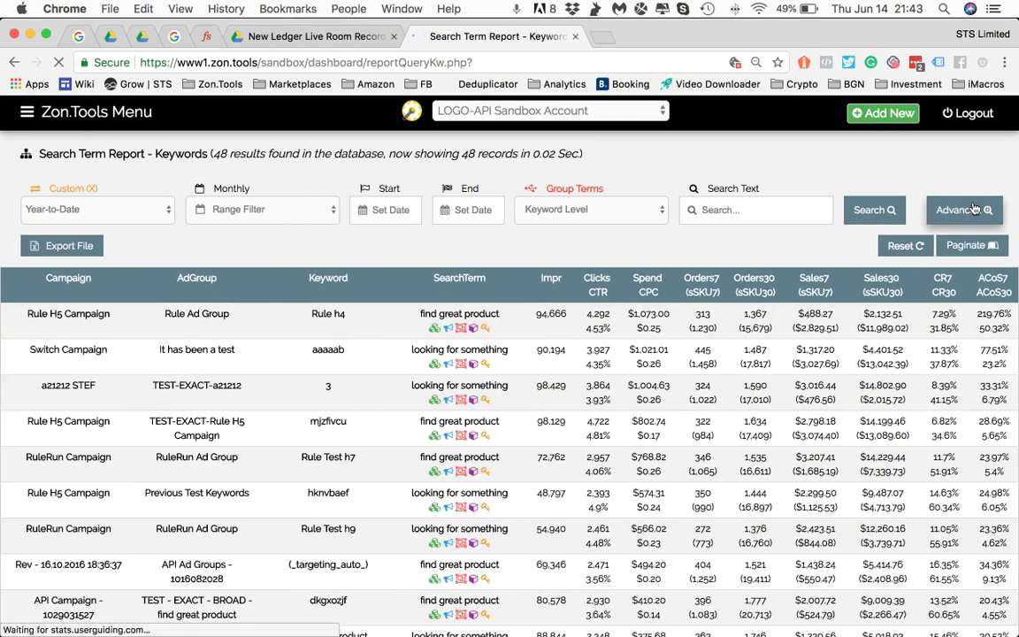
{"action": "left_click", "coordinate": [973, 209]}
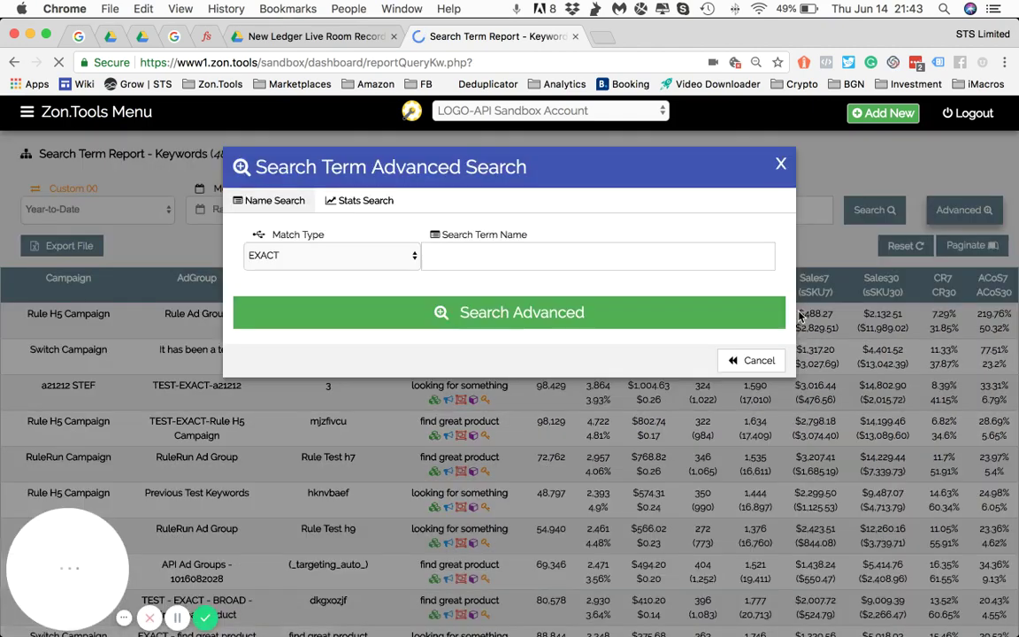
{"action": "left_click", "coordinate": [366, 207]}
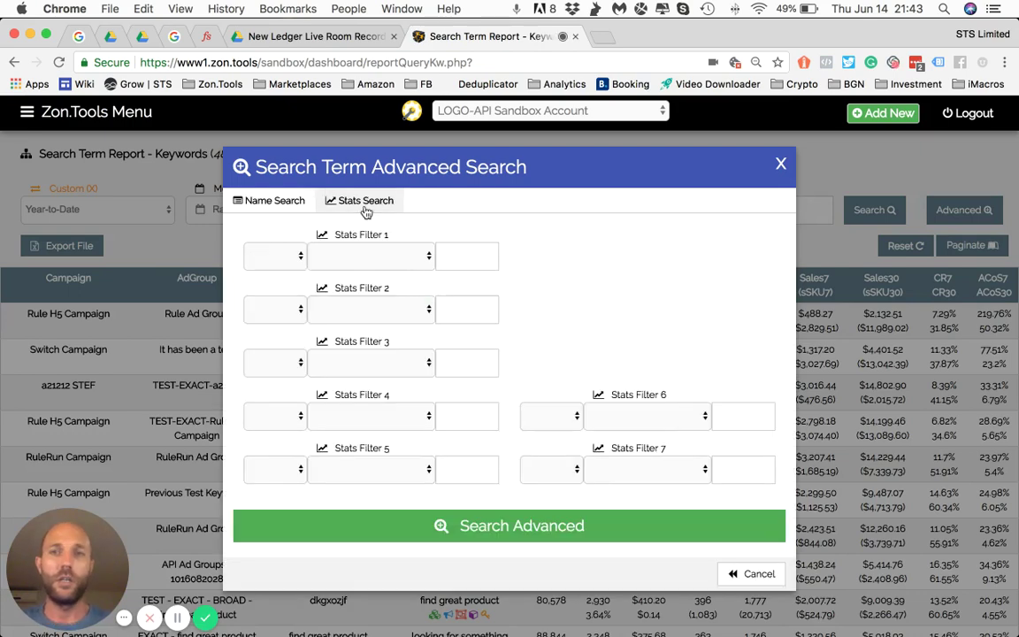
{"action": "left_click", "coordinate": [293, 258]}
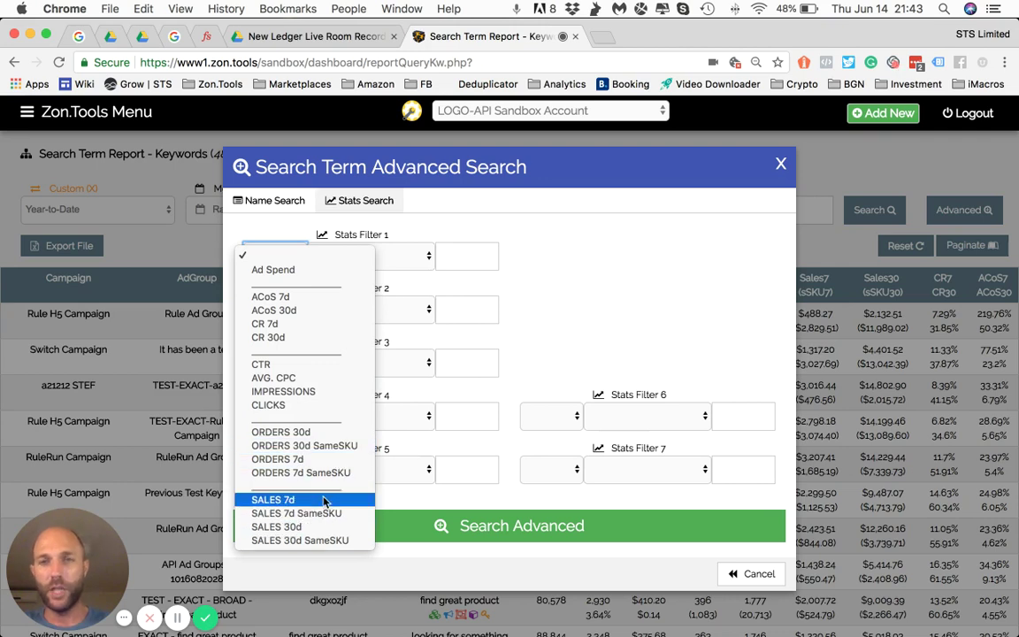
{"action": "left_click", "coordinate": [651, 319]}
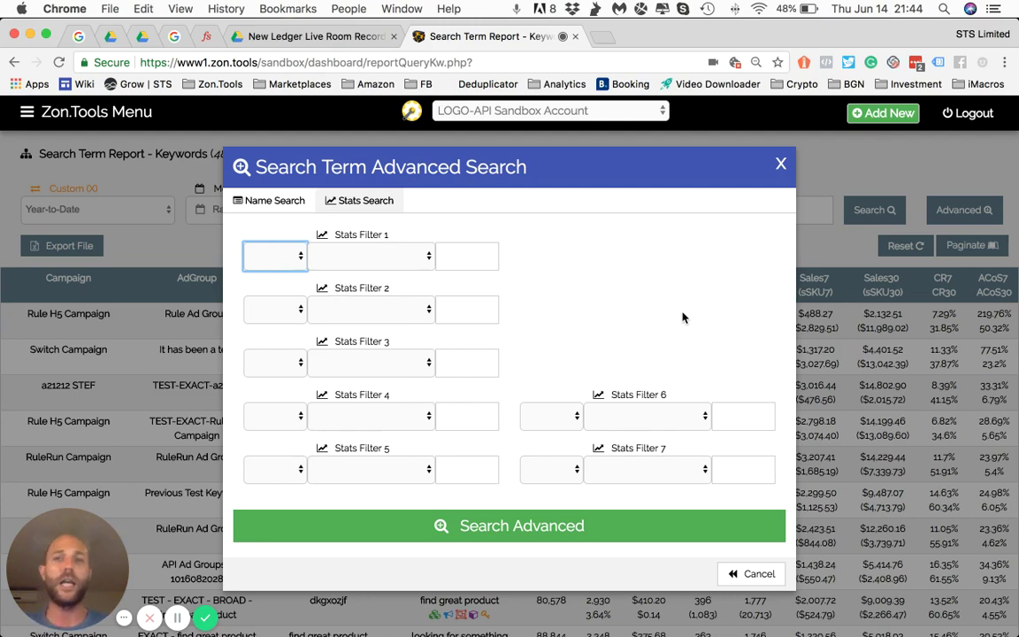
{"action": "left_click", "coordinate": [780, 168]}
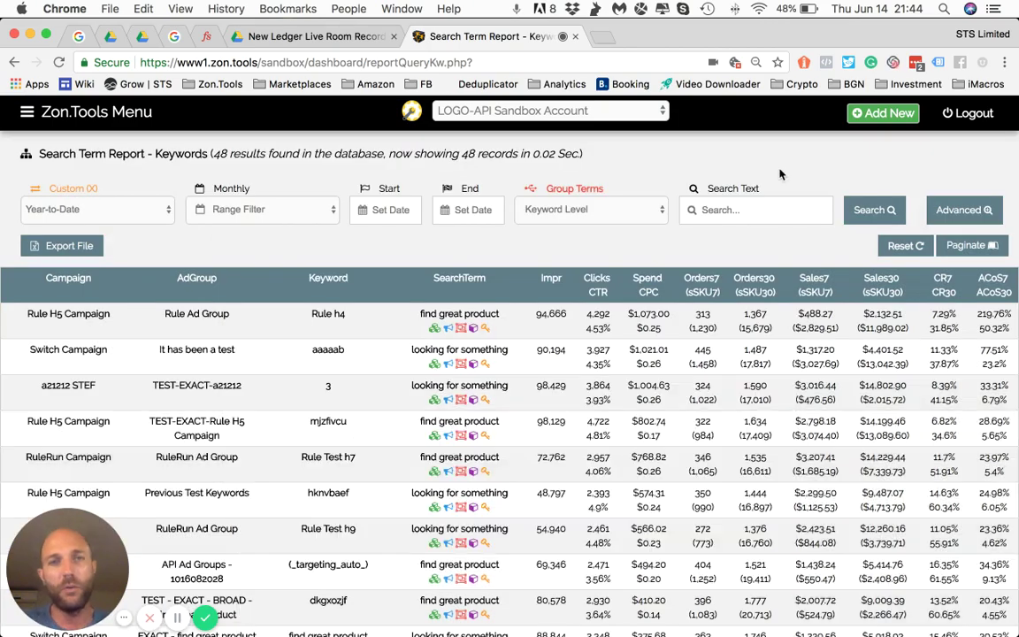
- Open the Keywords list and bring up the stats filters of its advanced search
{"action": "left_click", "coordinate": [27, 111]}
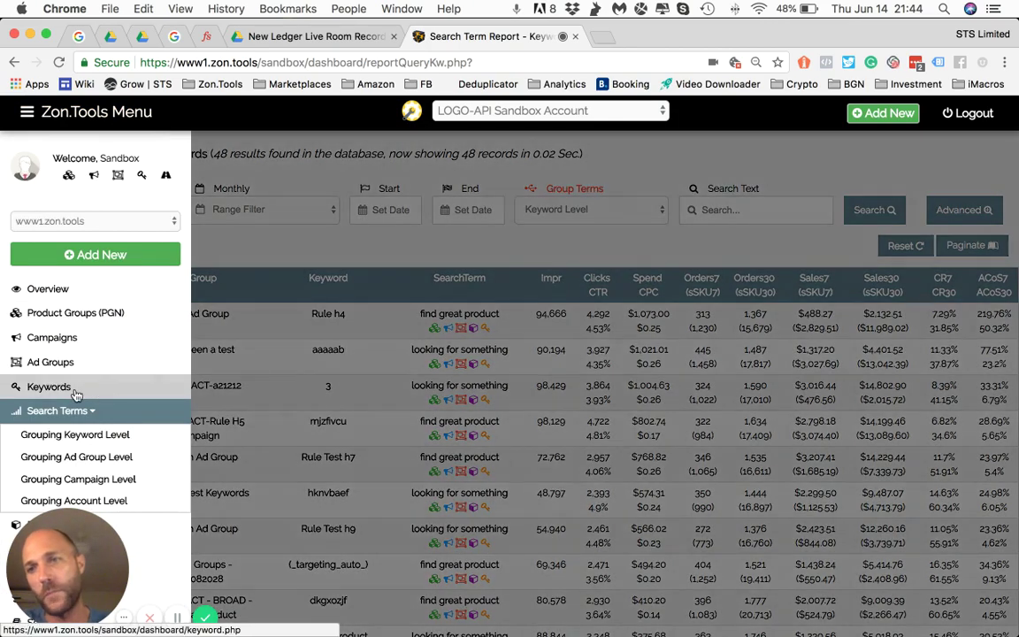
{"action": "left_click", "coordinate": [76, 395]}
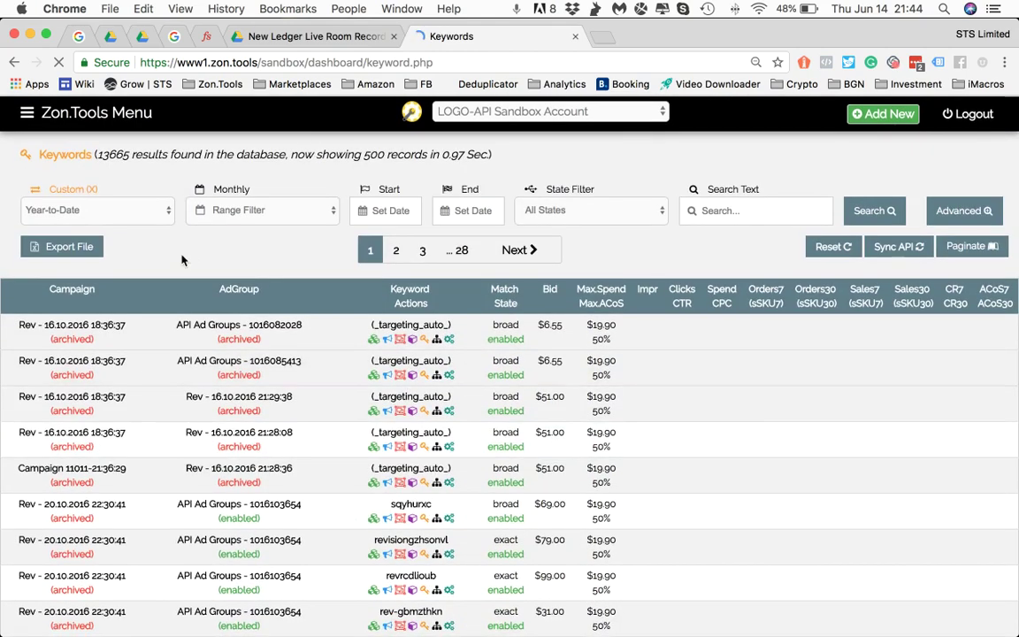
{"action": "left_click_drag", "start_coordinate": [130, 154], "coordinate": [100, 153]}
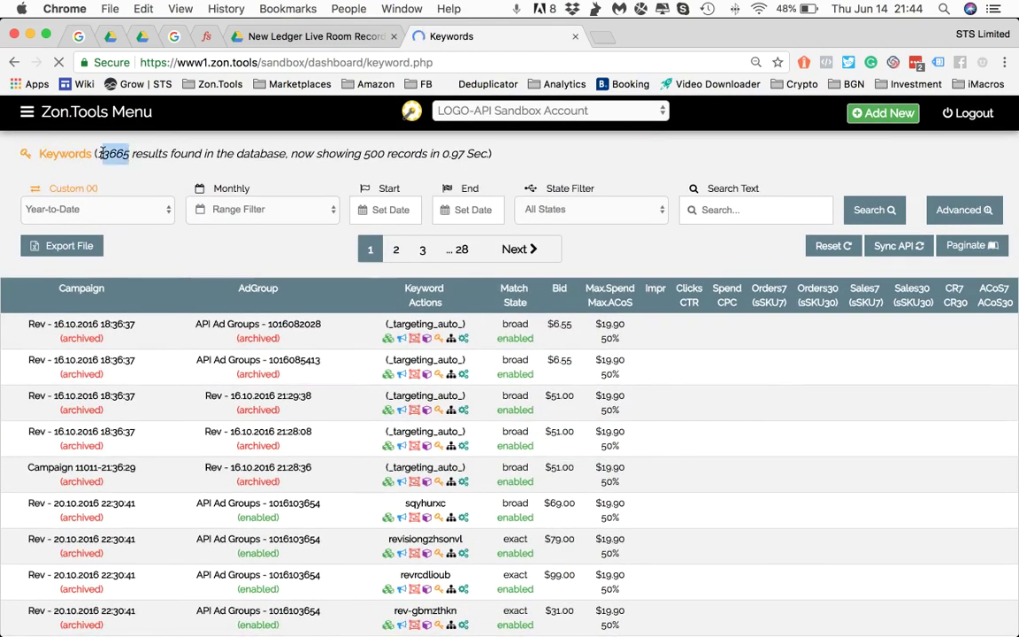
{"action": "left_click", "coordinate": [648, 192]}
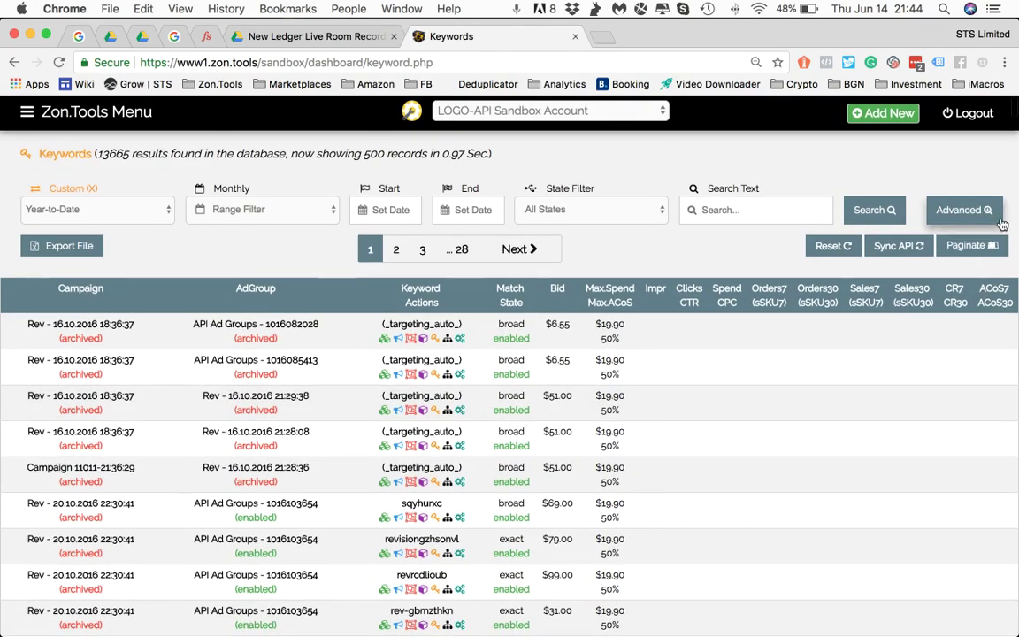
{"action": "left_click", "coordinate": [993, 216]}
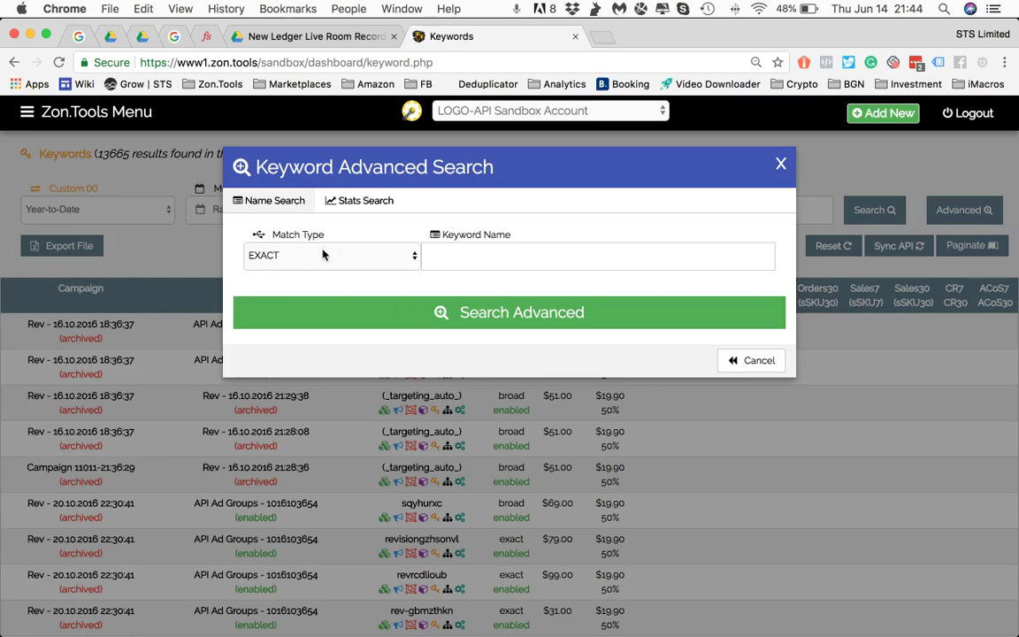
{"action": "left_click", "coordinate": [357, 201]}
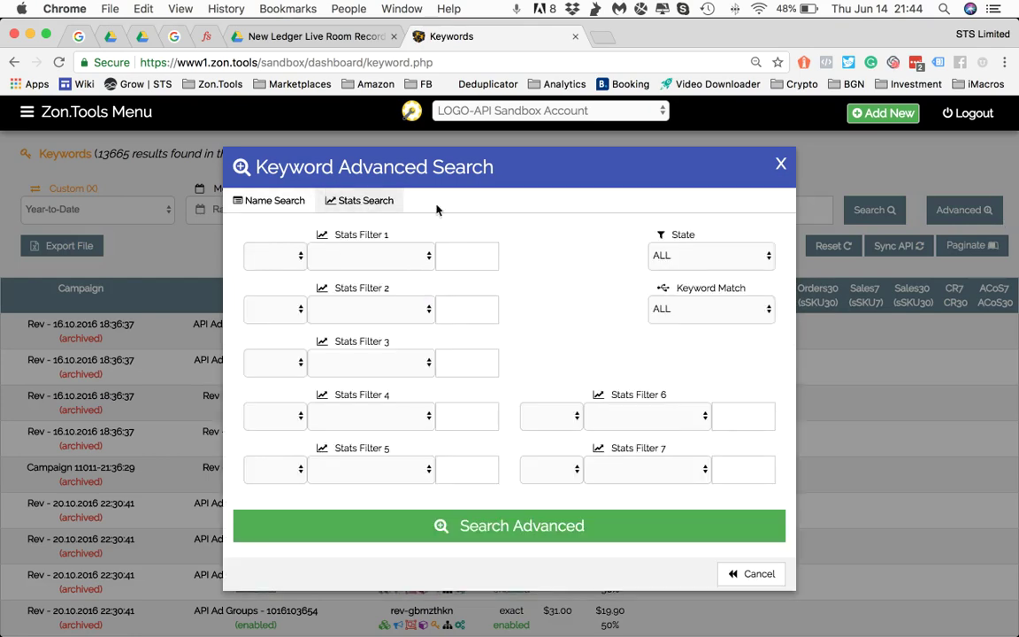
- Search keywords with Stats Filter 1 set to RULE Max.ACoS GREATER THAN 15 and look through the resulting rows
{"action": "left_click", "coordinate": [301, 258]}
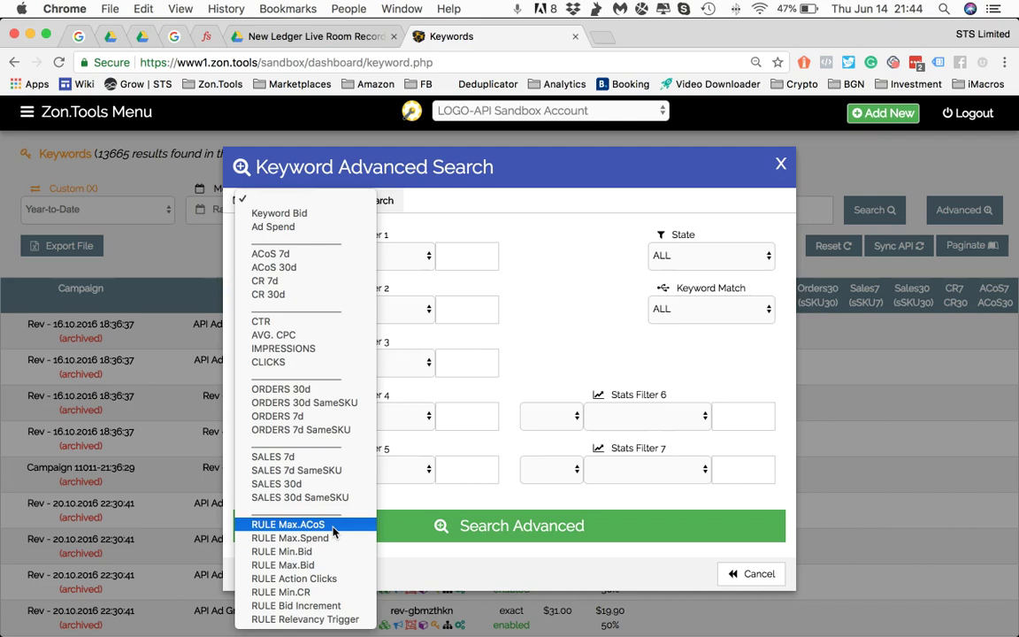
{"action": "left_click", "coordinate": [332, 528]}
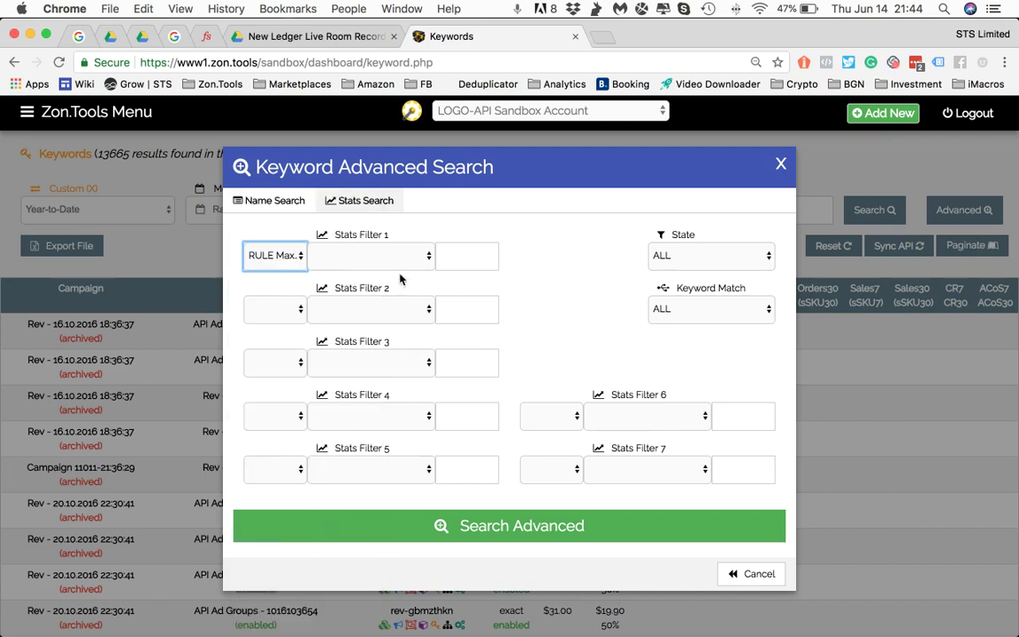
{"action": "left_click", "coordinate": [370, 255]}
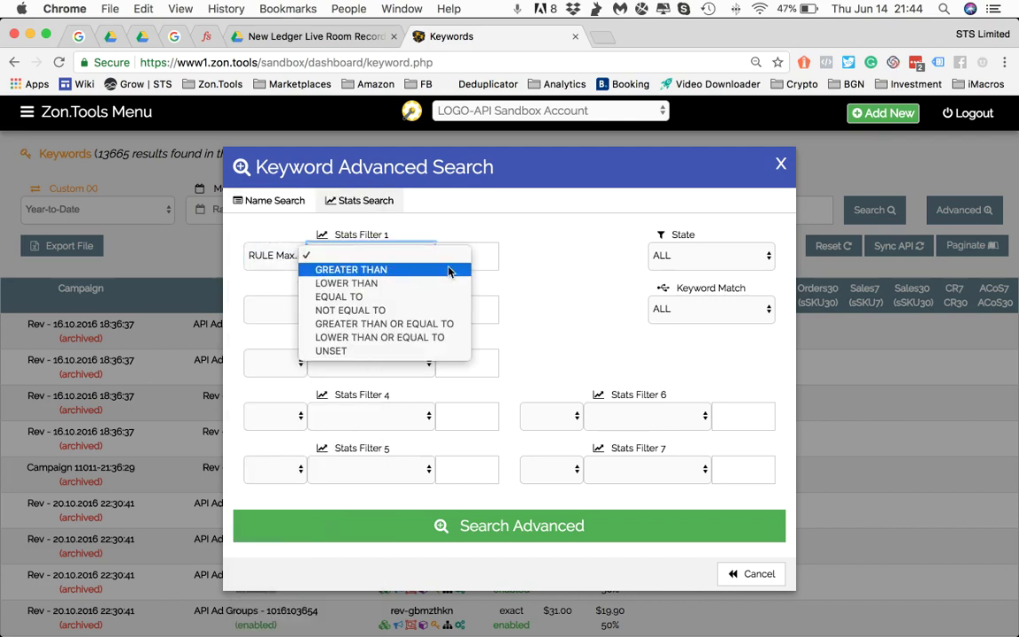
{"action": "left_click", "coordinate": [452, 269]}
{"action": "left_click", "coordinate": [464, 258]}
{"action": "type", "text": "15"}
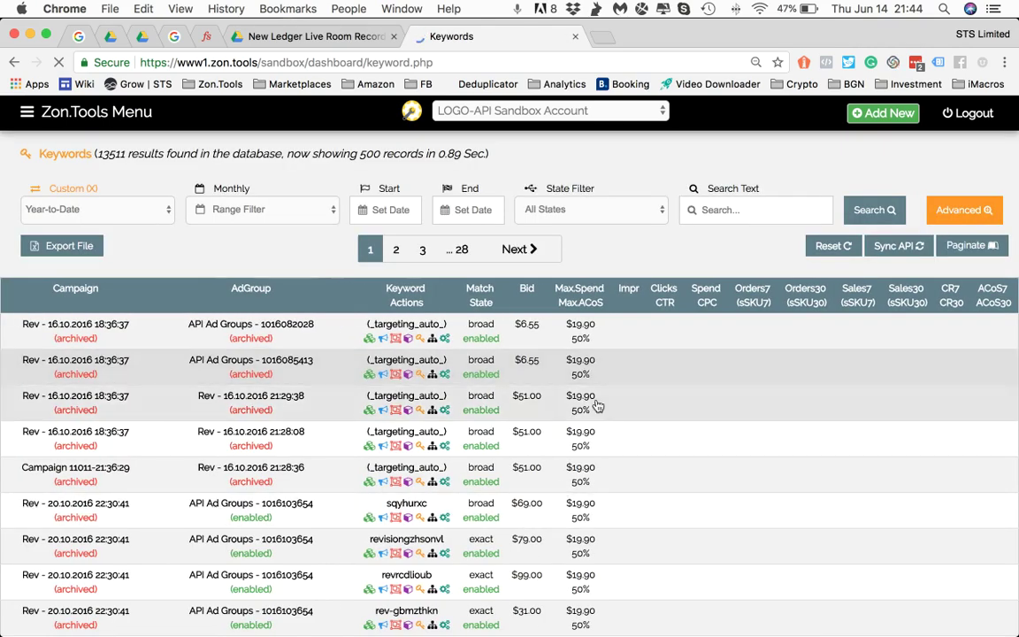
{"action": "scroll", "coordinate": [593, 408], "scroll_direction": "down", "scroll_amount": 2}
{"action": "scroll", "coordinate": [596, 406], "scroll_direction": "down", "scroll_amount": 3}
{"action": "scroll", "coordinate": [620, 389], "scroll_direction": "up", "scroll_amount": 5}
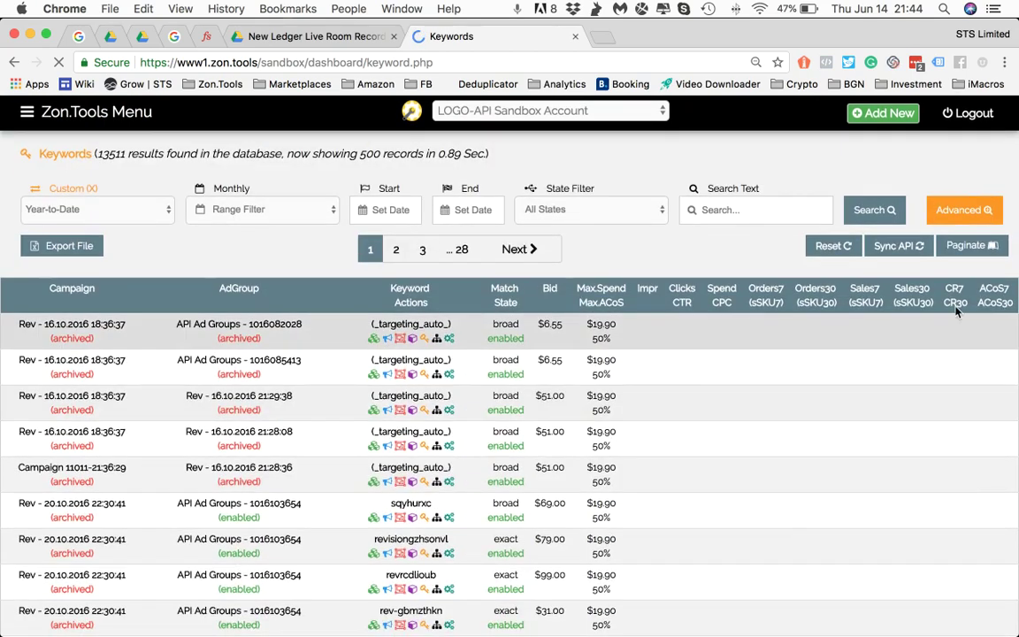
- Add Keyword Bid with the value 2 as Stats Filter 2, leaving its comparison blank, and run the keyword search
{"action": "left_click", "coordinate": [977, 219]}
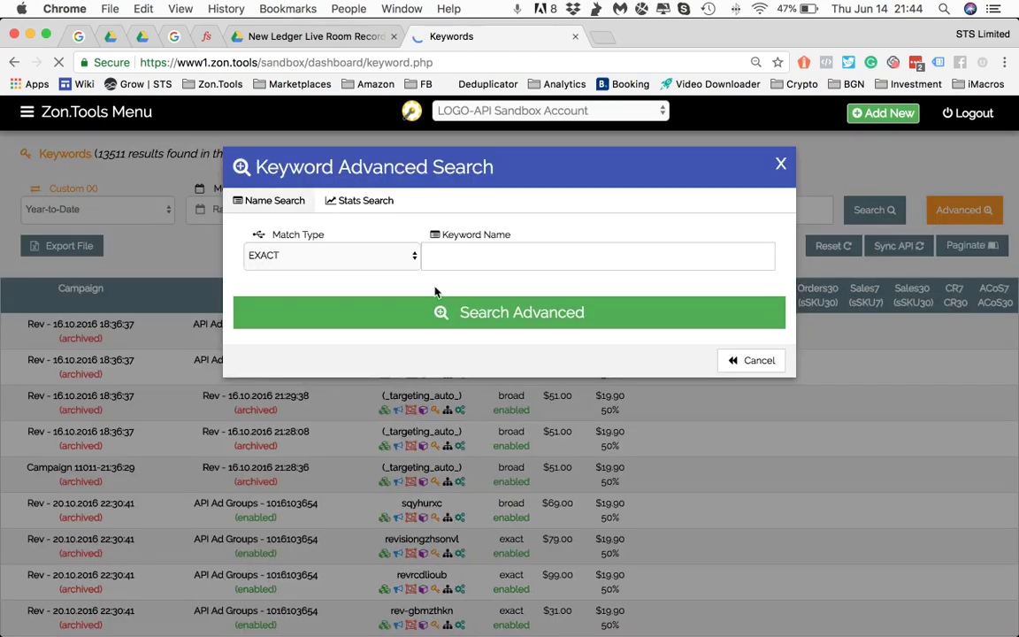
{"action": "left_click", "coordinate": [358, 200]}
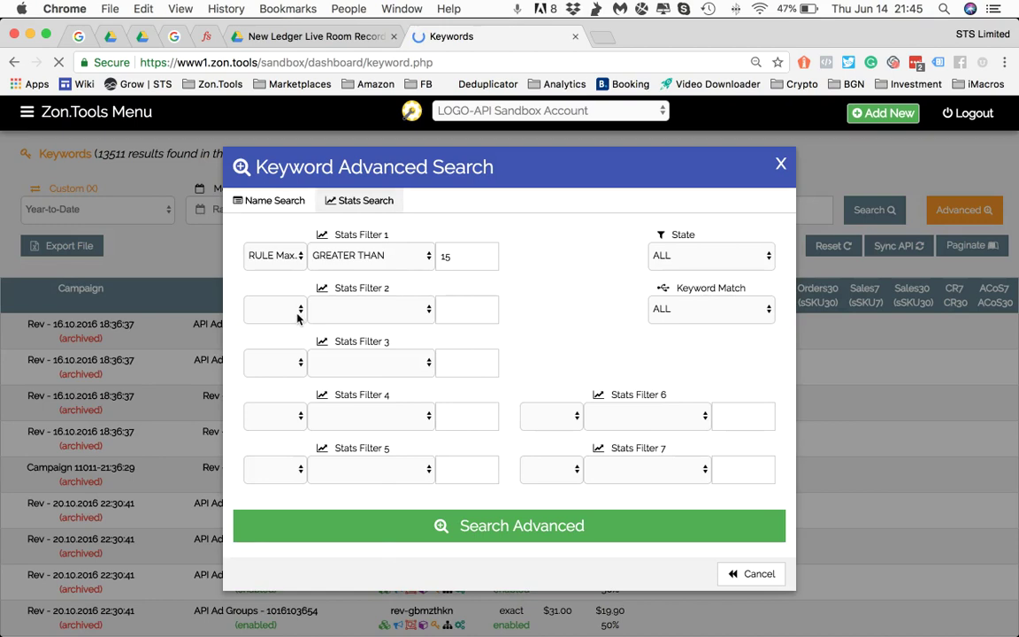
{"action": "left_click", "coordinate": [273, 305]}
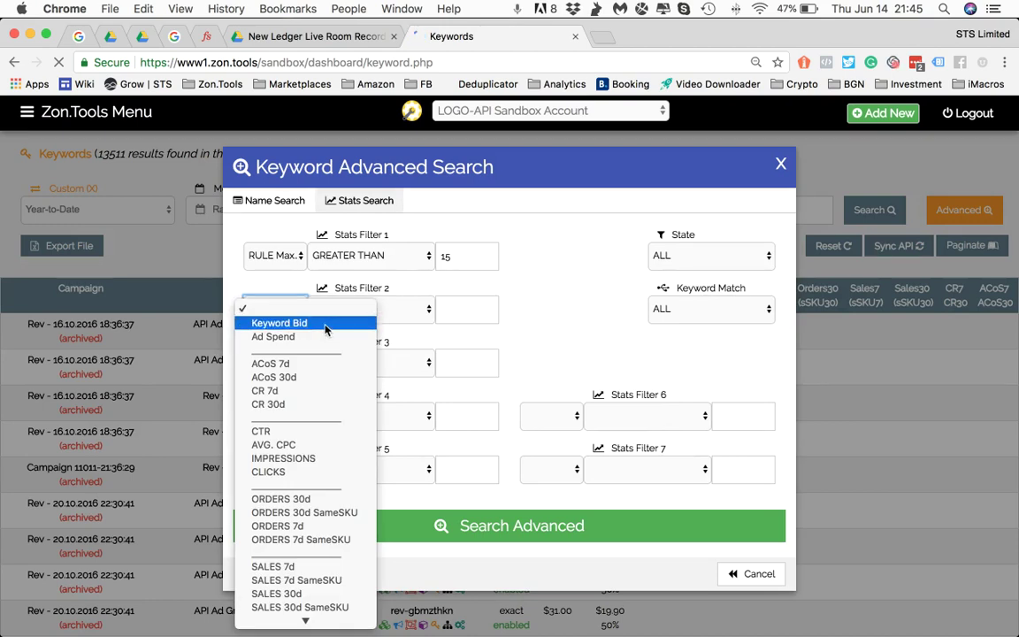
{"action": "left_click", "coordinate": [325, 329]}
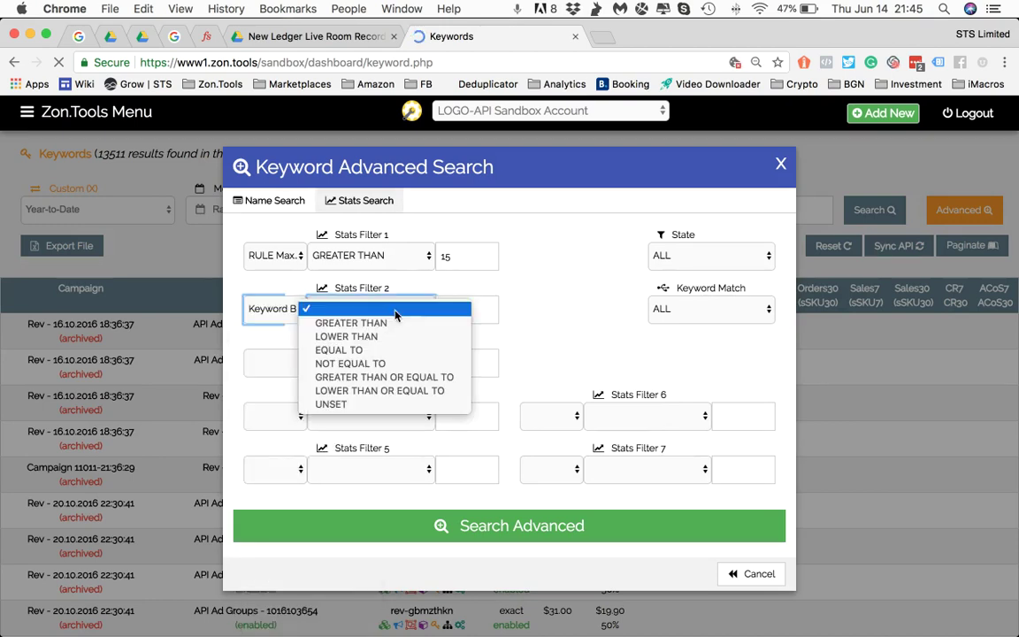
{"action": "left_click", "coordinate": [367, 308]}
{"action": "left_click", "coordinate": [399, 290]}
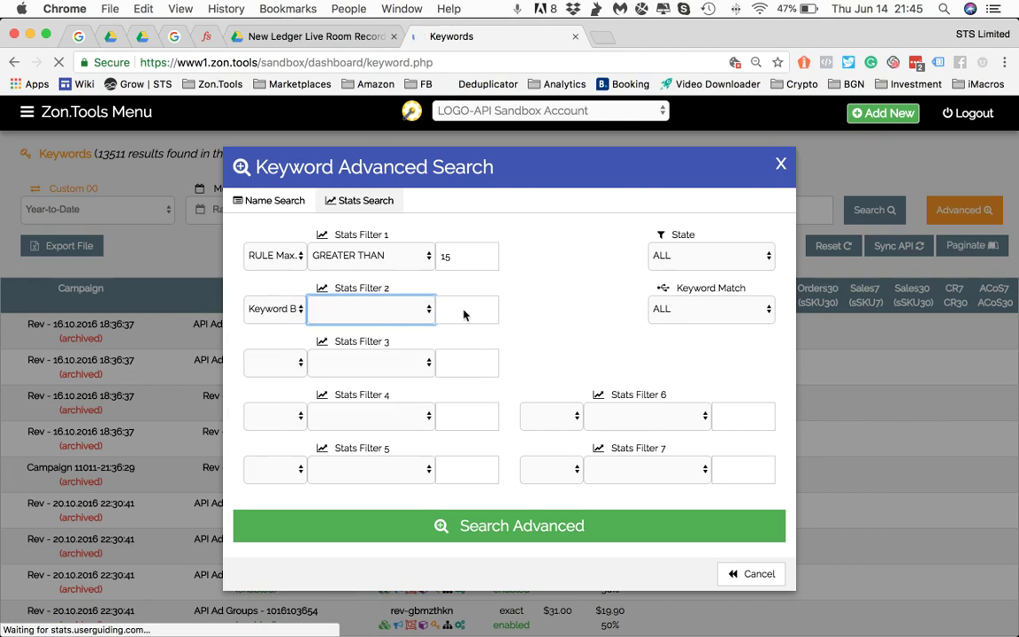
{"action": "left_click", "coordinate": [472, 311]}
{"action": "type", "text": "2"}
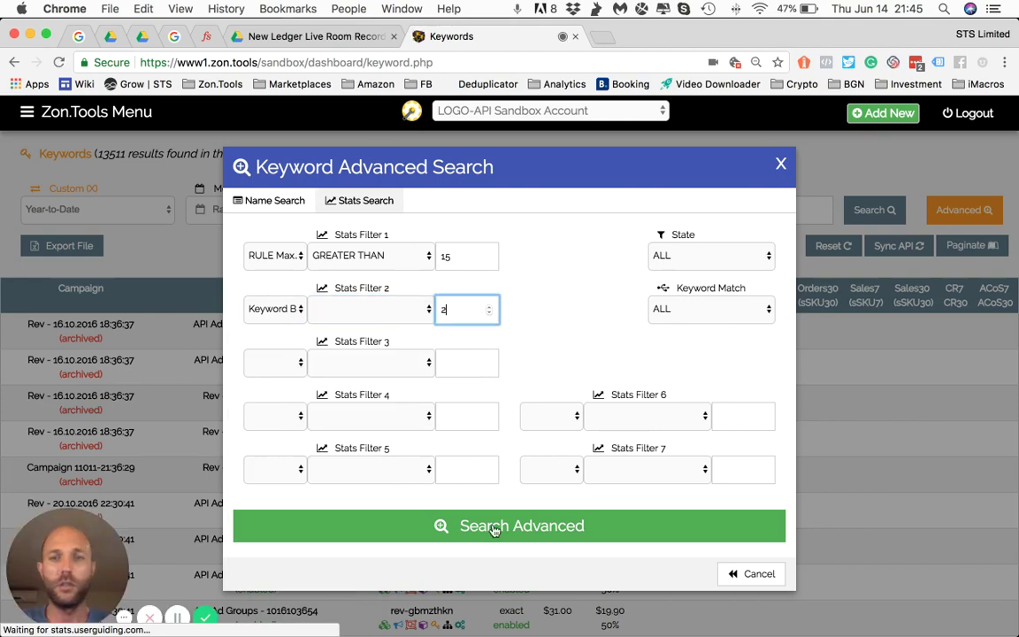
{"action": "left_click", "coordinate": [434, 533]}
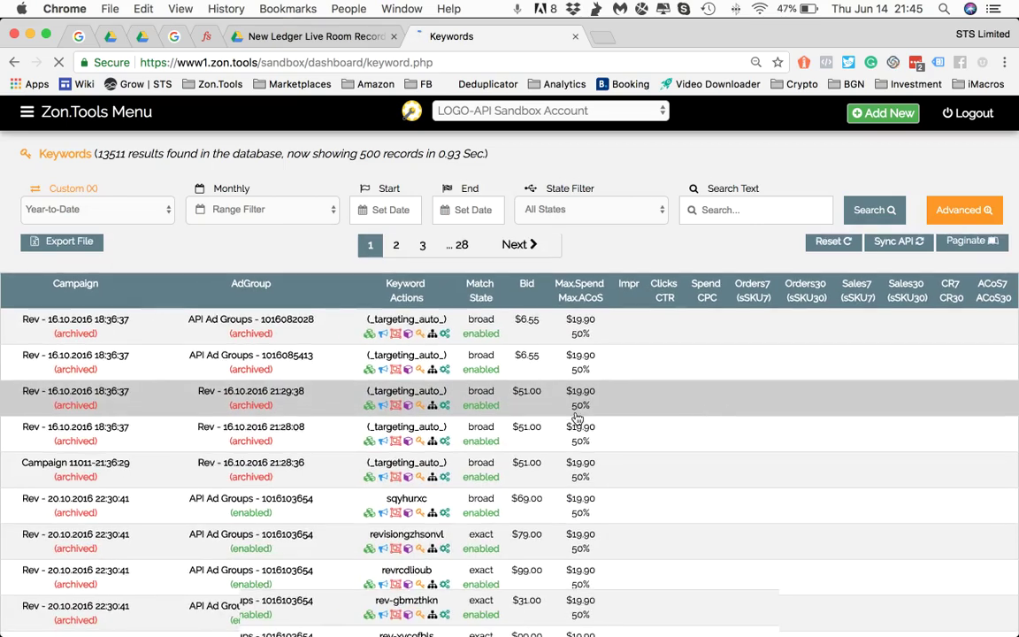
{"action": "scroll", "coordinate": [620, 428], "scroll_direction": "down", "scroll_amount": 5}
{"action": "scroll", "coordinate": [797, 336], "scroll_direction": "up", "scroll_amount": 5}
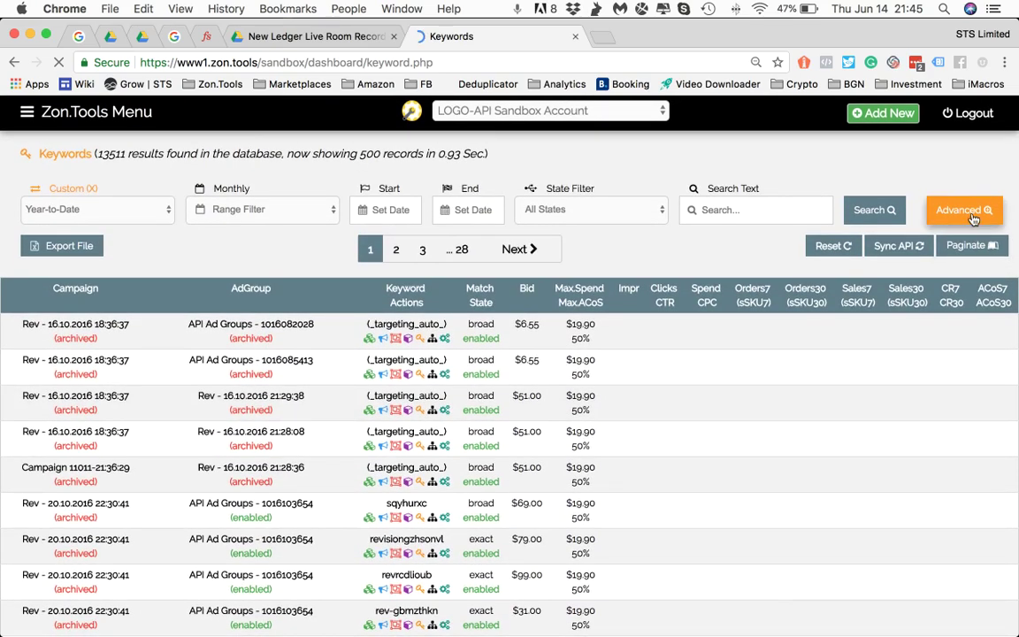
- Choose SALES 7d as the Stats Filter 3 metric and set the comparison of Stats Filter 2 to LOWER THAN
{"action": "left_click", "coordinate": [972, 210]}
{"action": "left_click", "coordinate": [372, 203]}
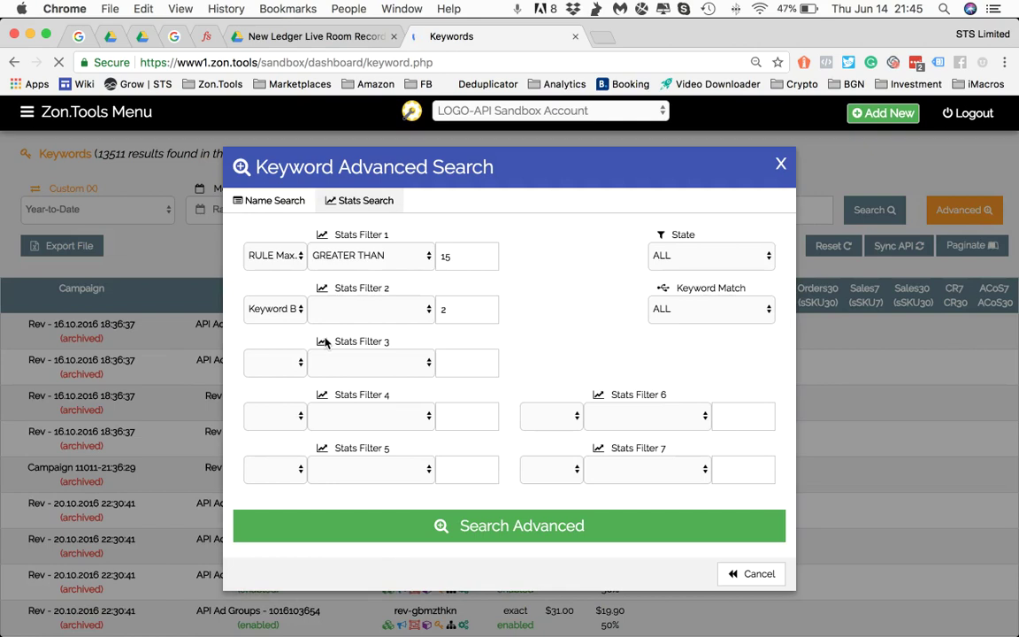
{"action": "left_click", "coordinate": [275, 362]}
{"action": "scroll", "coordinate": [320, 385], "scroll_direction": "down", "scroll_amount": 5}
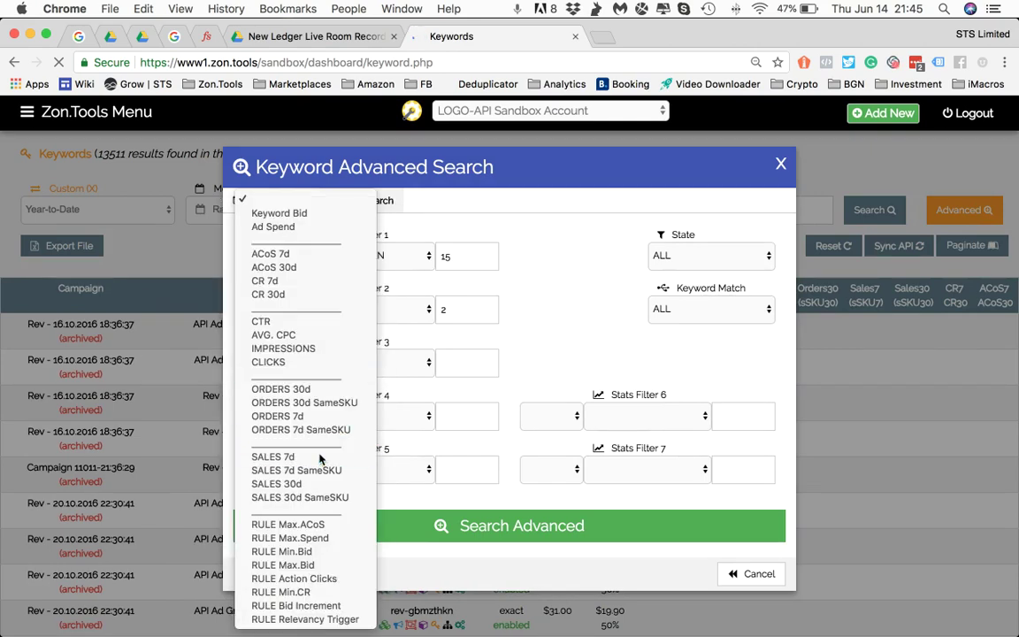
{"action": "left_click", "coordinate": [319, 456]}
{"action": "left_click", "coordinate": [389, 363]}
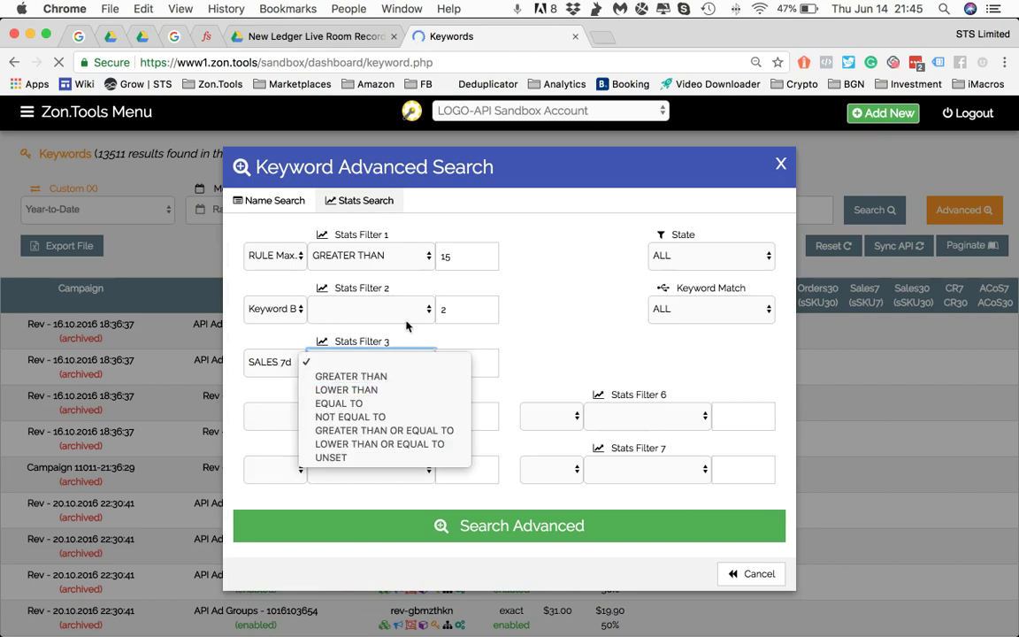
{"action": "left_click", "coordinate": [369, 281]}
{"action": "left_click", "coordinate": [370, 305]}
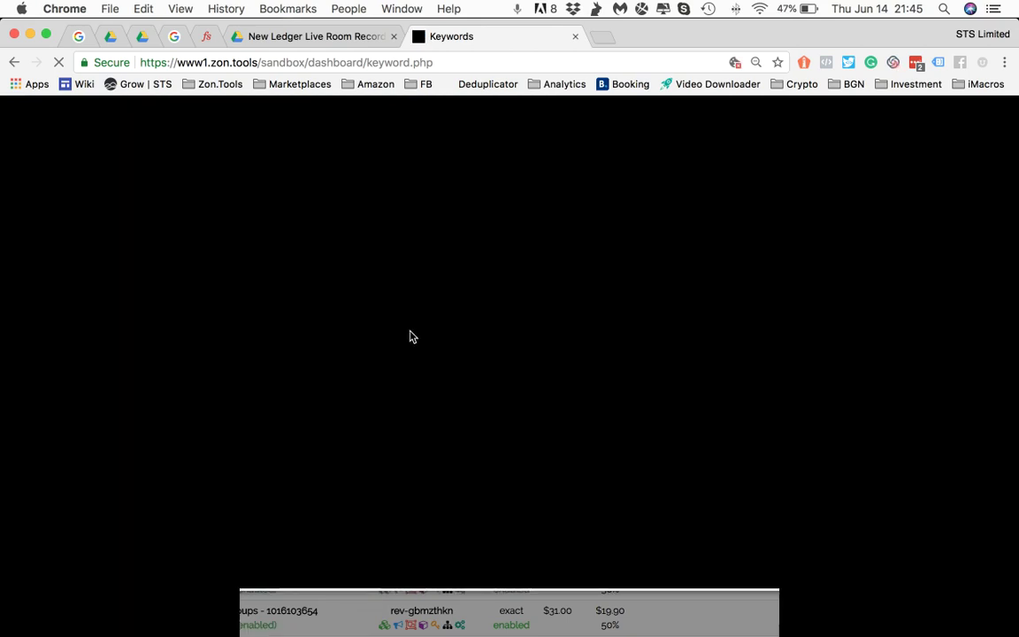
{"action": "left_click", "coordinate": [410, 337]}
- Complete Stats Filter 3 with GREATER THAN 1 and run the advanced keyword search
{"action": "left_click", "coordinate": [394, 363]}
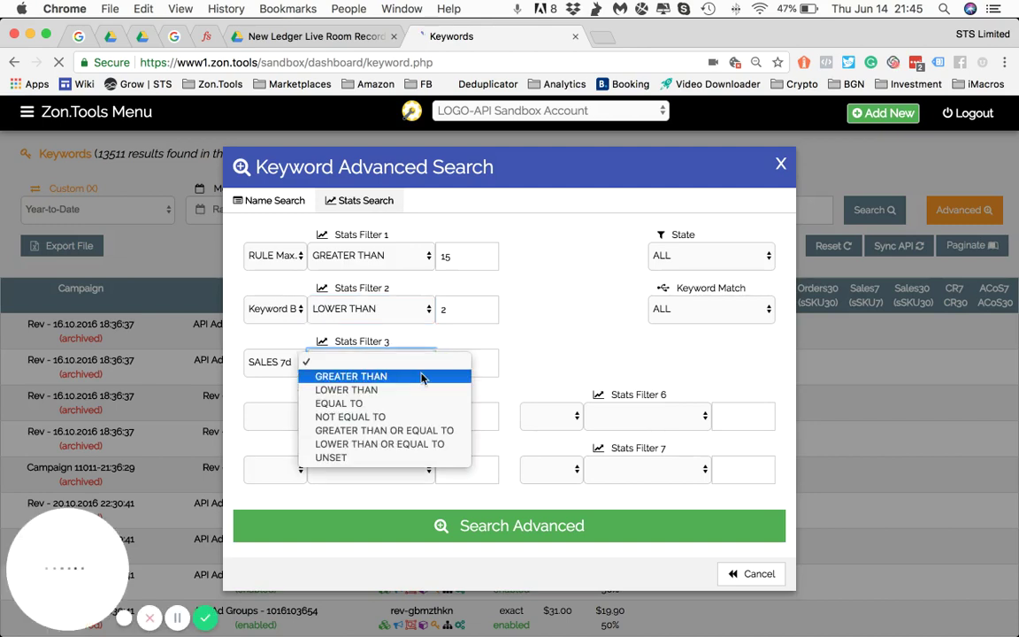
{"action": "left_click", "coordinate": [397, 379]}
{"action": "left_click", "coordinate": [465, 363]}
{"action": "type", "text": "1"}
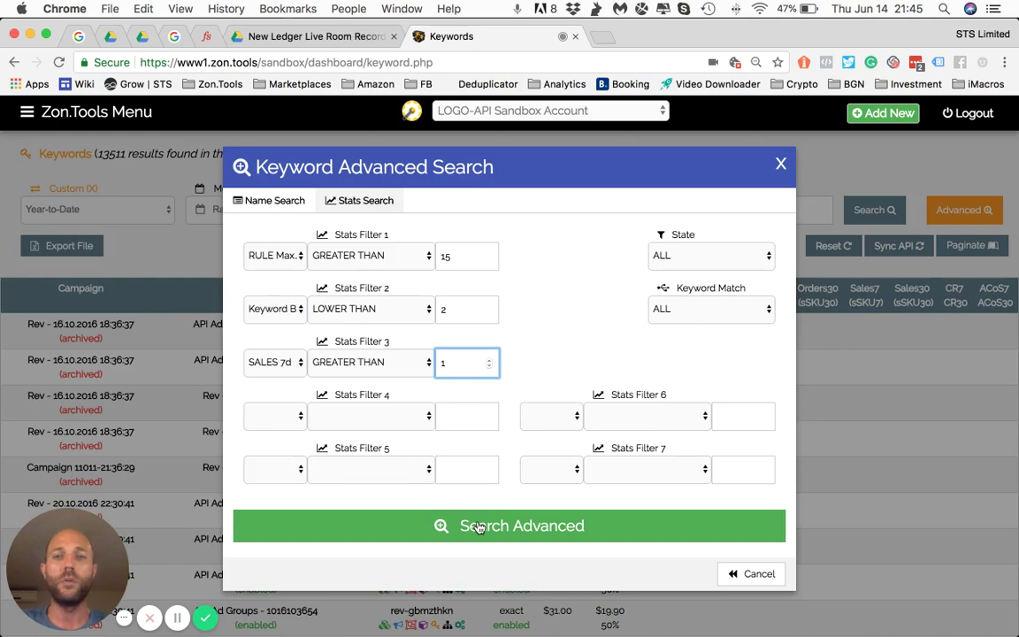
{"action": "left_click", "coordinate": [481, 534]}
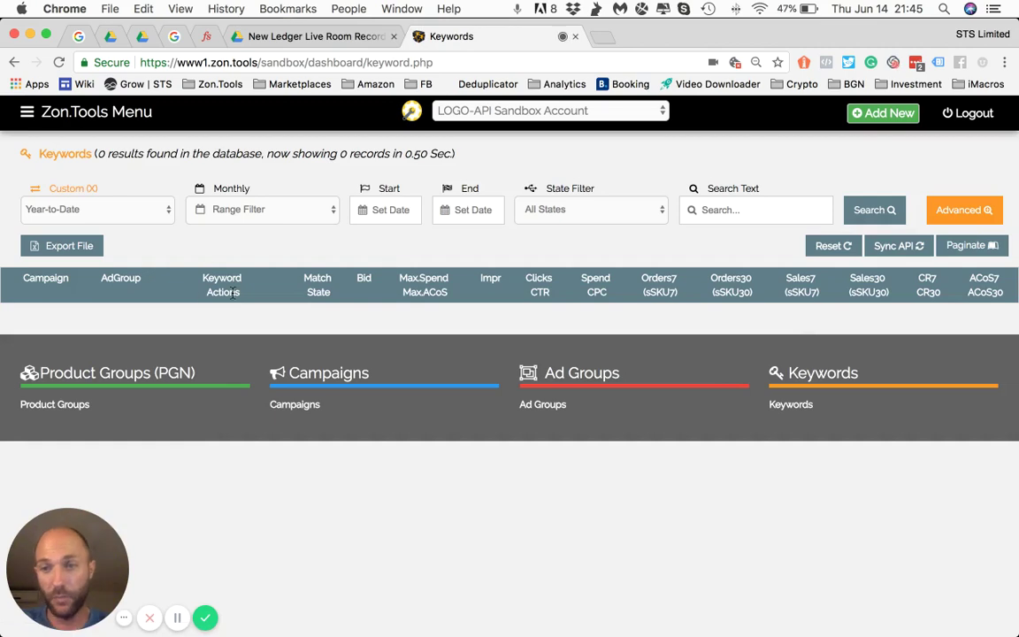
- Clear Stats Filter 3 and rerun the keyword search with only the Max.ACoS and Keyword Bid filters
{"action": "left_click", "coordinate": [954, 210]}
{"action": "left_click", "coordinate": [363, 201]}
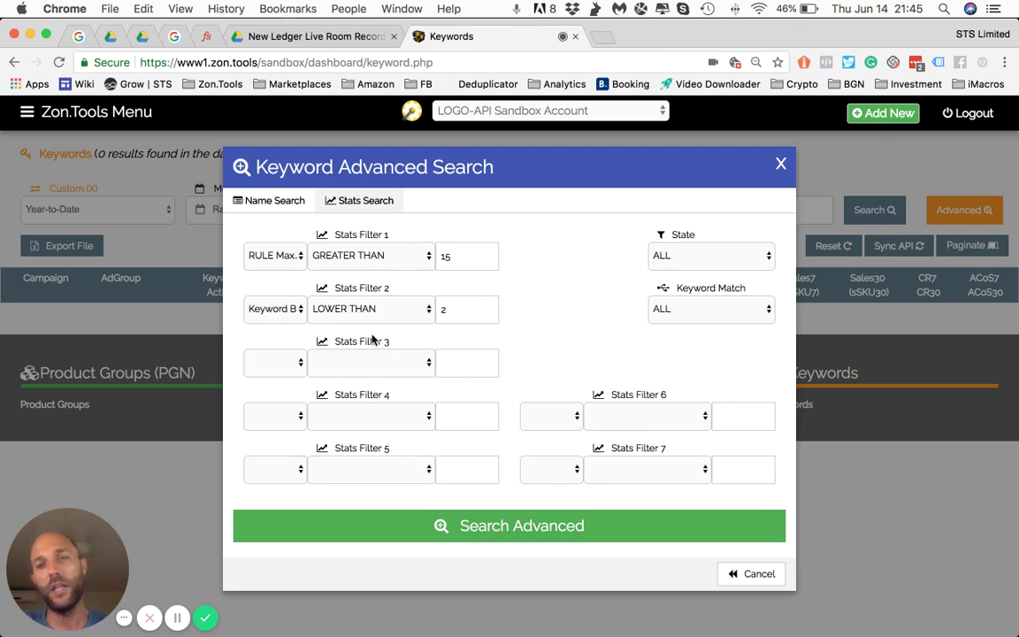
{"action": "left_click", "coordinate": [523, 526]}
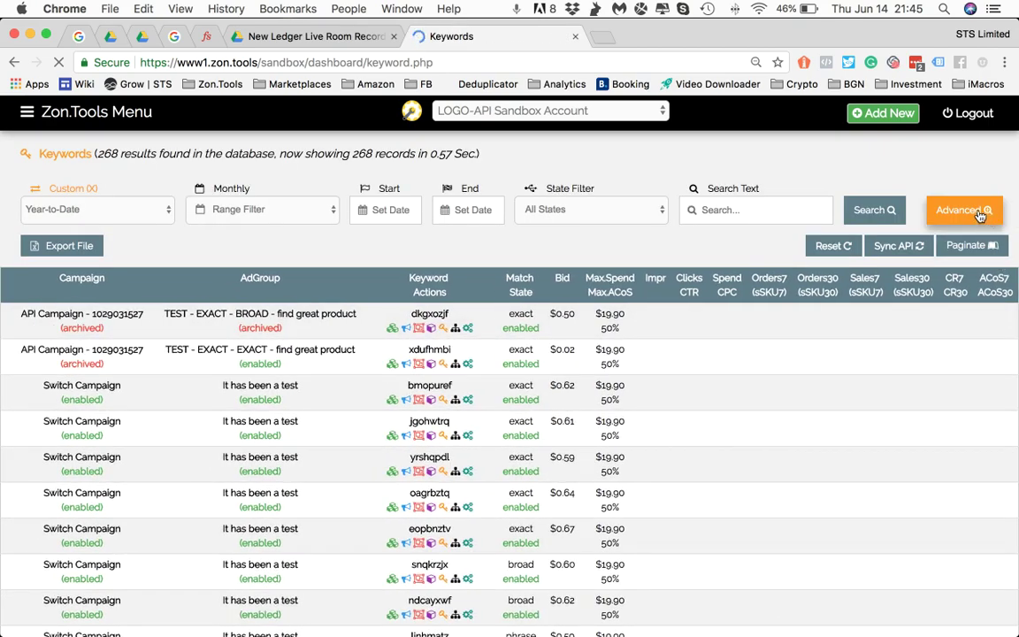
- Restrict the stats search to BROAD keyword match and run it again with the existing two filters
{"action": "left_click", "coordinate": [980, 216]}
{"action": "left_click", "coordinate": [349, 200]}
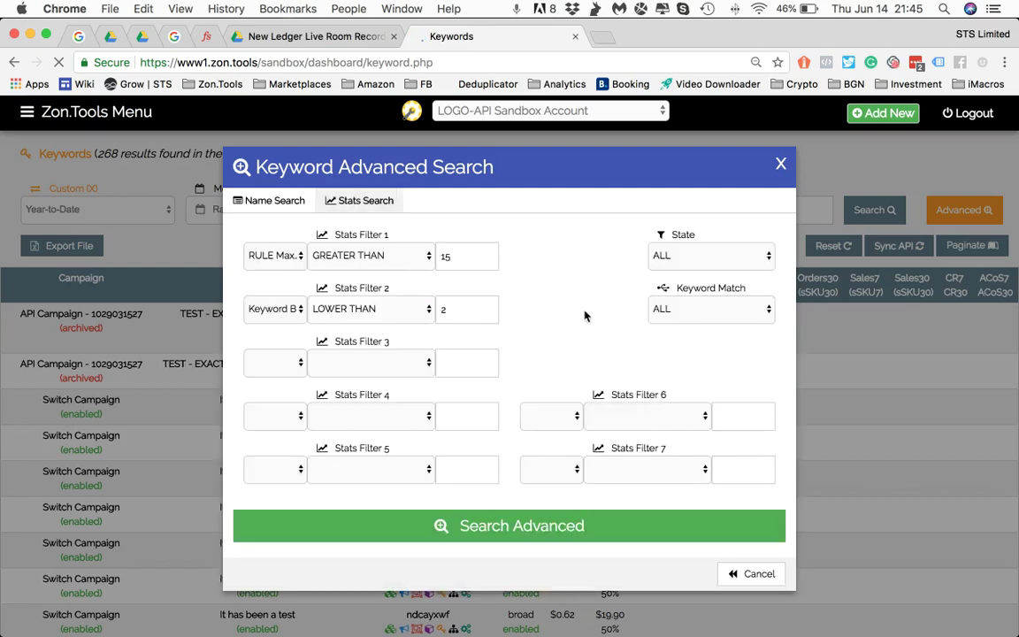
{"action": "left_click", "coordinate": [763, 310]}
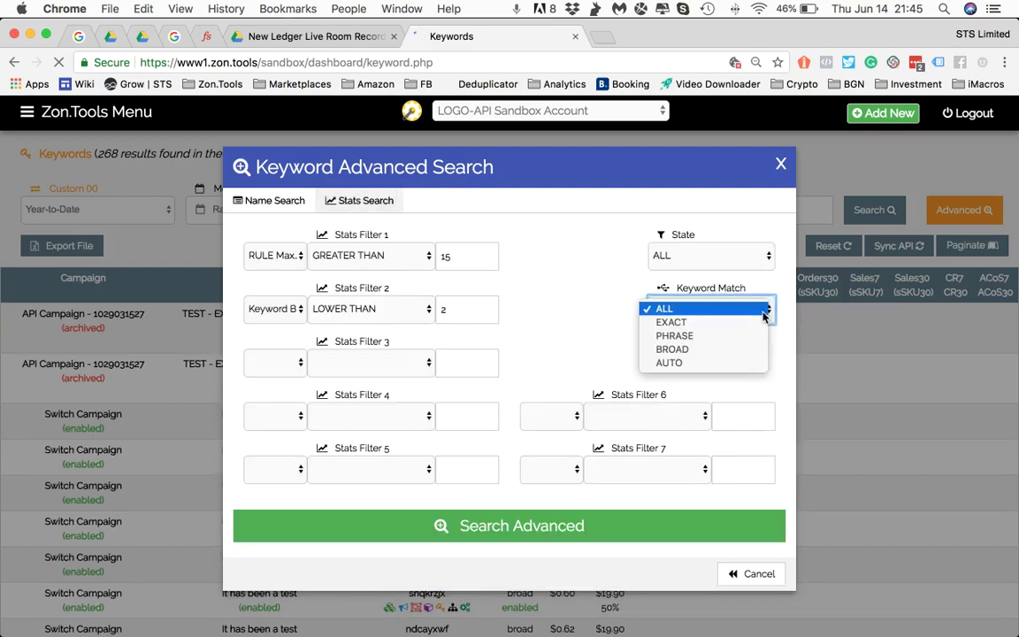
{"action": "left_click", "coordinate": [744, 354]}
{"action": "left_click", "coordinate": [478, 529]}
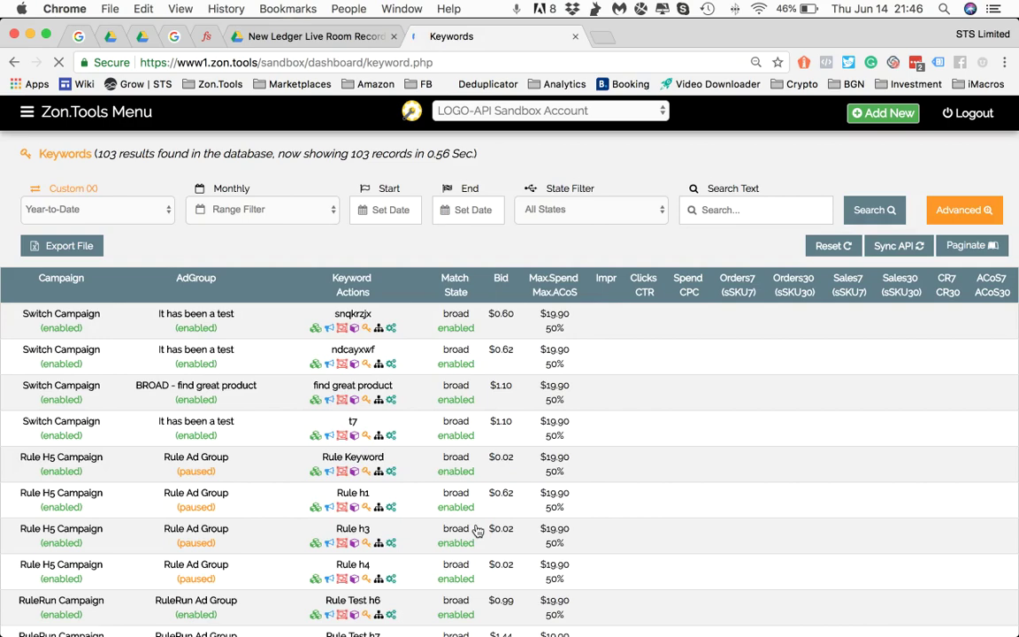
- Look through the filtered broad-match keywords, checking their match types, bids and Max.ACoS values
{"action": "scroll", "coordinate": [362, 352], "scroll_direction": "down", "scroll_amount": 3}
{"action": "scroll", "coordinate": [361, 353], "scroll_direction": "down", "scroll_amount": 5}
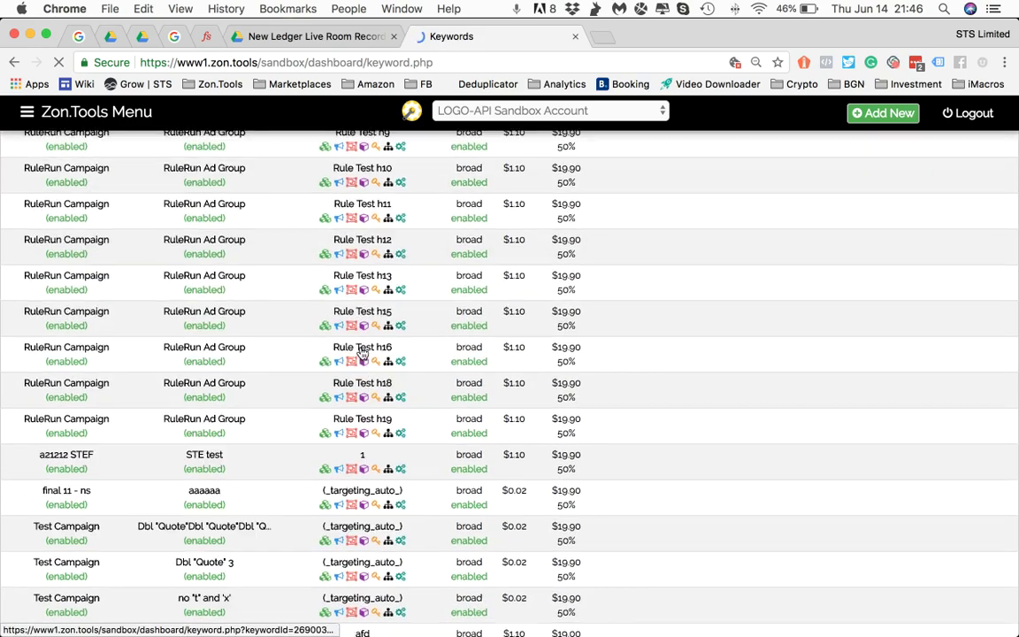
{"action": "scroll", "coordinate": [361, 352], "scroll_direction": "up", "scroll_amount": 10}
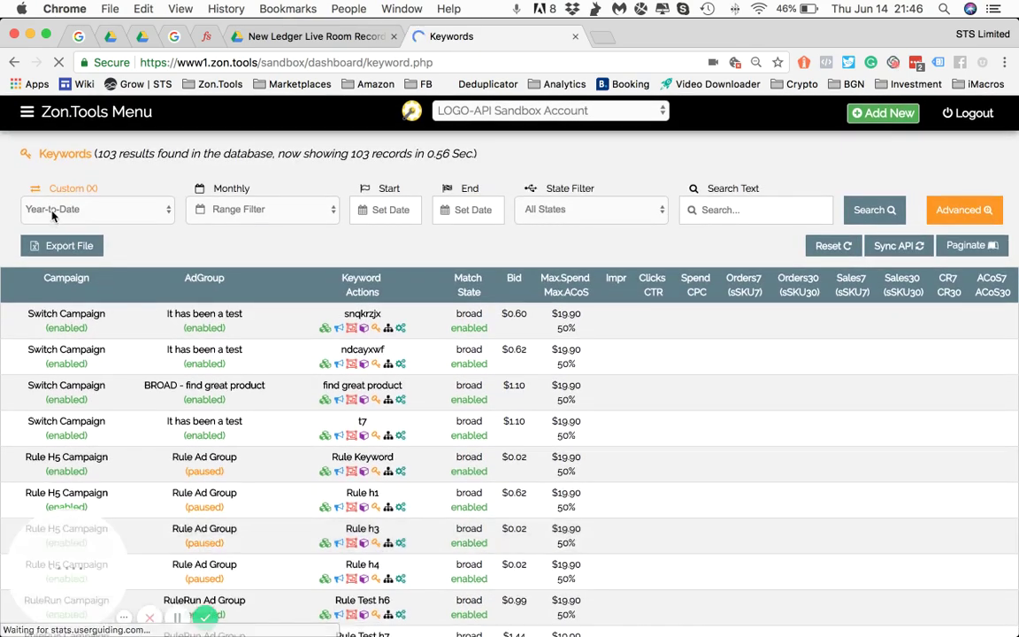
{"action": "scroll", "coordinate": [545, 292], "scroll_direction": "down", "scroll_amount": 20}
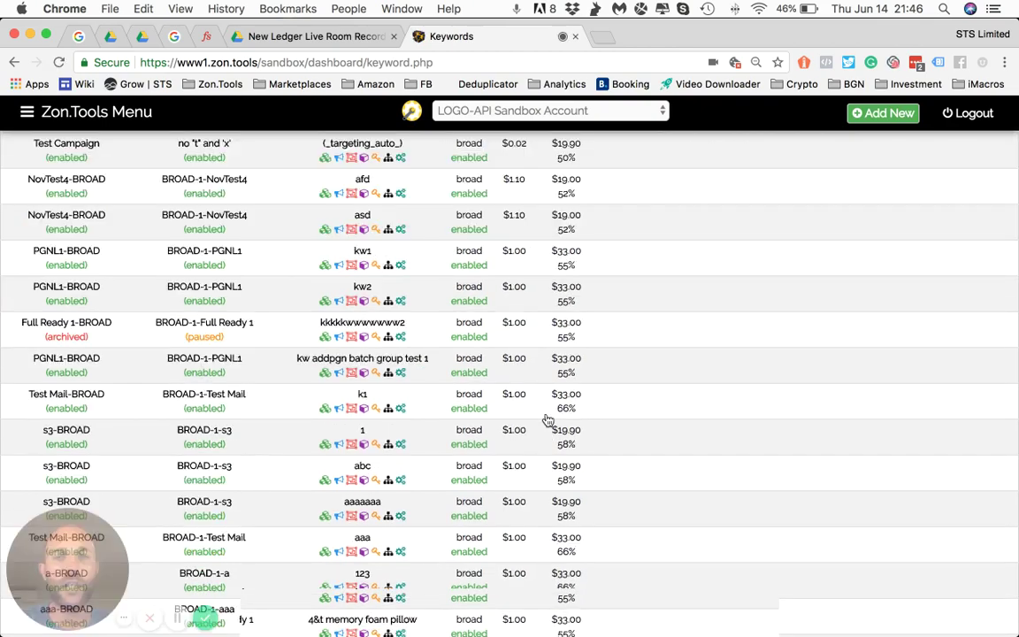
{"action": "scroll", "coordinate": [549, 420], "scroll_direction": "up", "scroll_amount": 20}
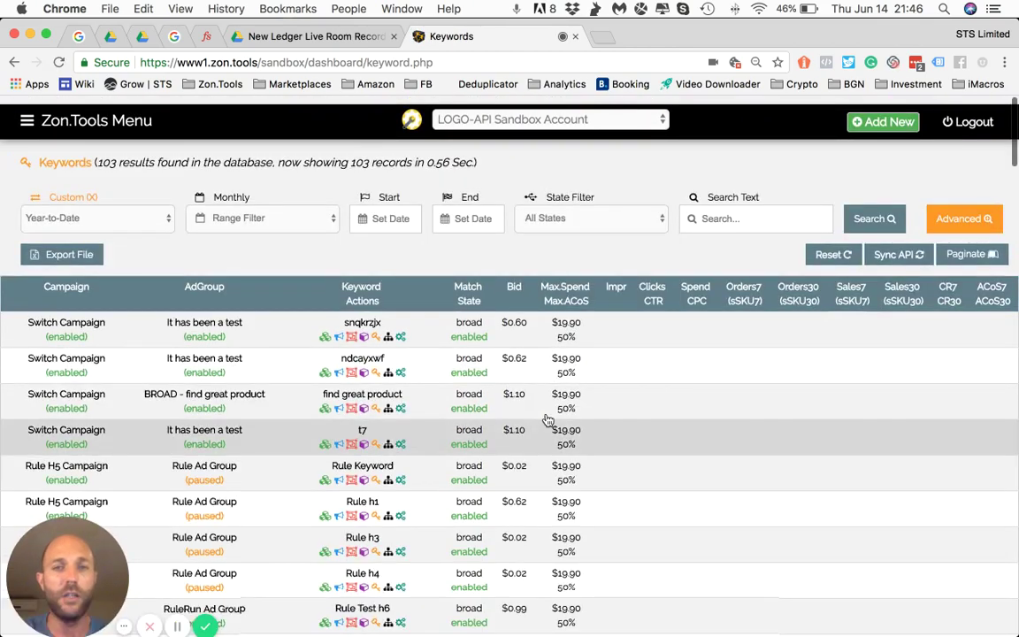
{"action": "scroll", "coordinate": [549, 421], "scroll_direction": "down", "scroll_amount": 20}
{"action": "scroll", "coordinate": [549, 420], "scroll_direction": "up", "scroll_amount": 20}
{"action": "scroll", "coordinate": [548, 420], "scroll_direction": "down", "scroll_amount": 2}
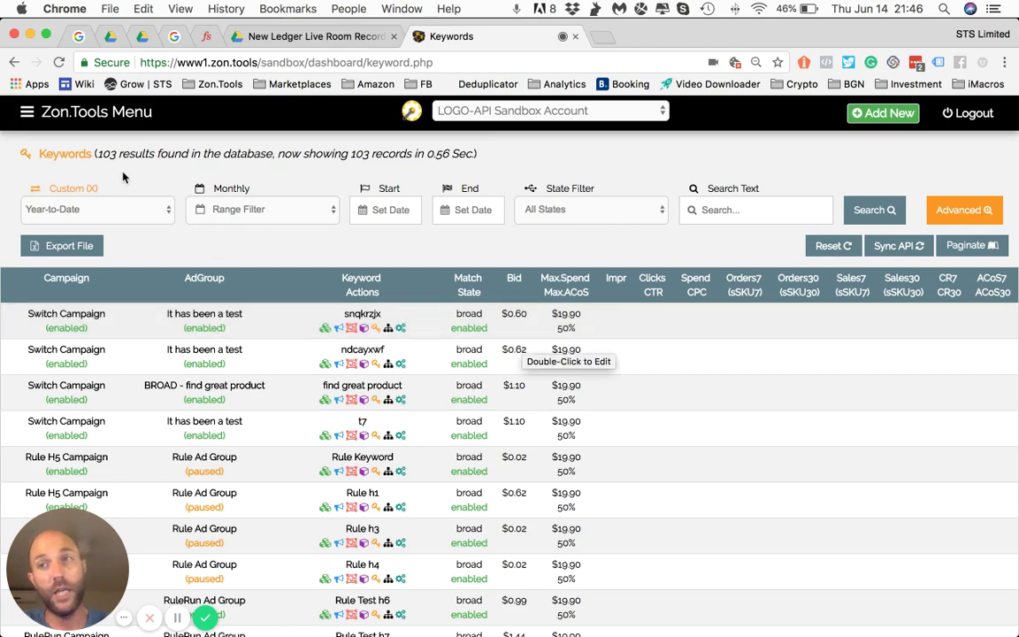
- Open the Campaigns list, look through its rows and bring up the campaign advanced search
{"action": "left_click", "coordinate": [28, 114]}
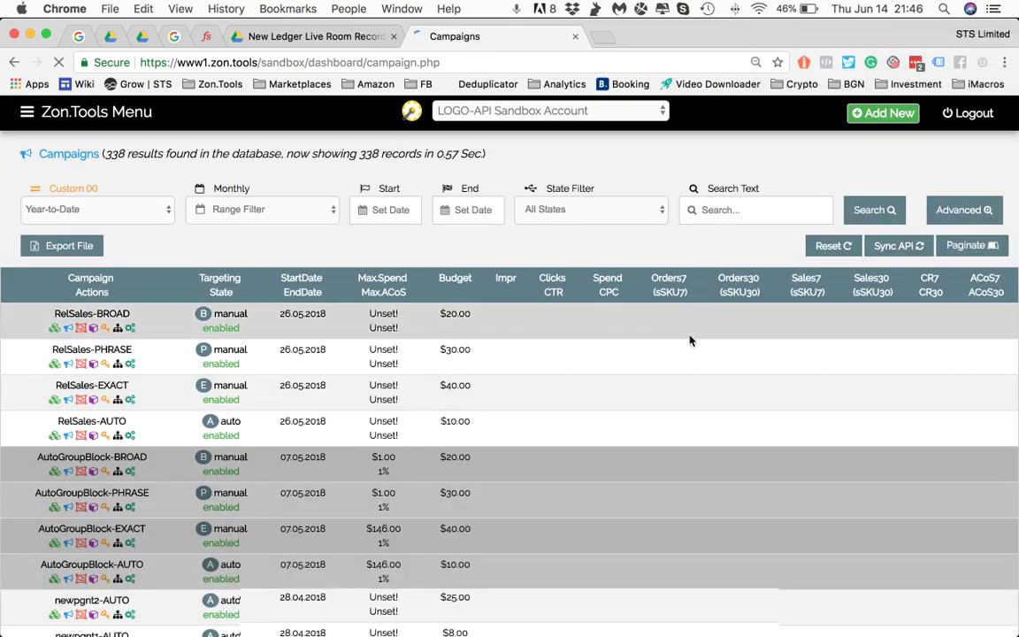
{"action": "scroll", "coordinate": [690, 278], "scroll_direction": "down", "scroll_amount": 5}
{"action": "scroll", "coordinate": [691, 341], "scroll_direction": "down", "scroll_amount": 10}
{"action": "scroll", "coordinate": [691, 340], "scroll_direction": "down", "scroll_amount": 20}
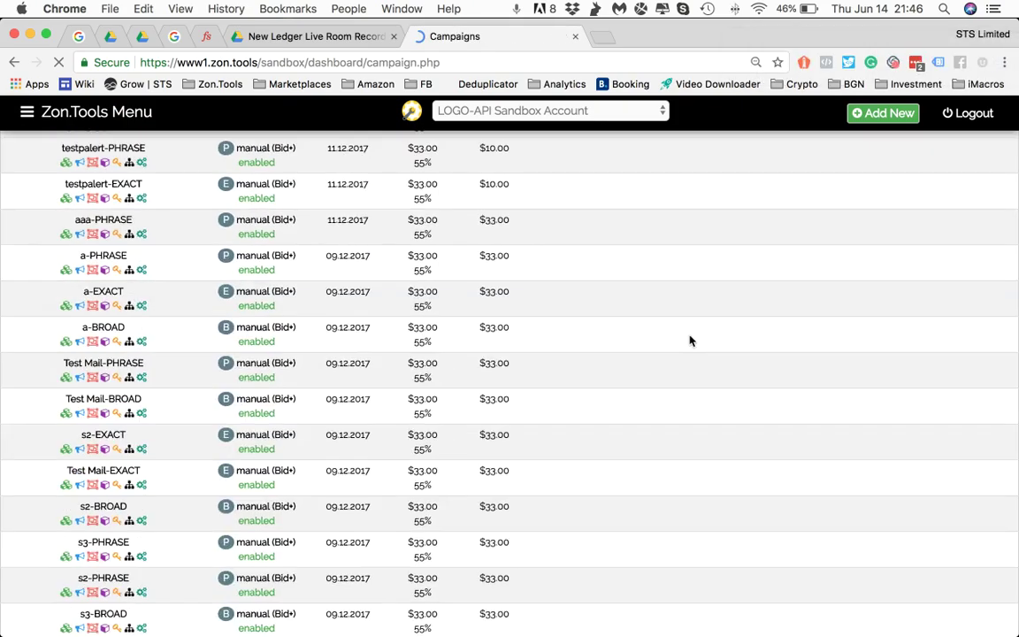
{"action": "scroll", "coordinate": [691, 341], "scroll_direction": "up", "scroll_amount": 20}
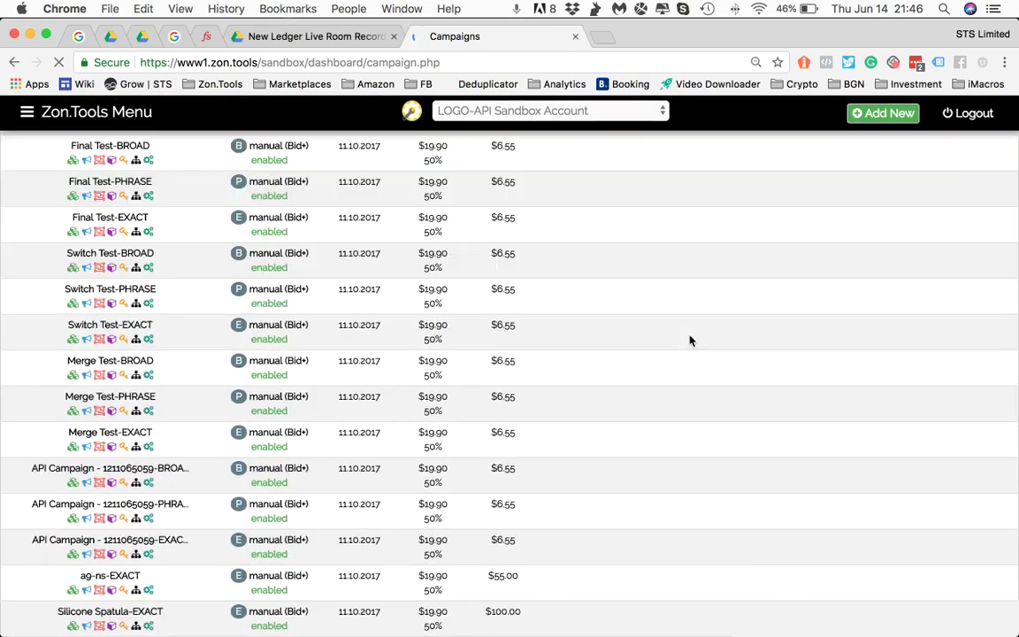
{"action": "scroll", "coordinate": [691, 341], "scroll_direction": "down", "scroll_amount": 2}
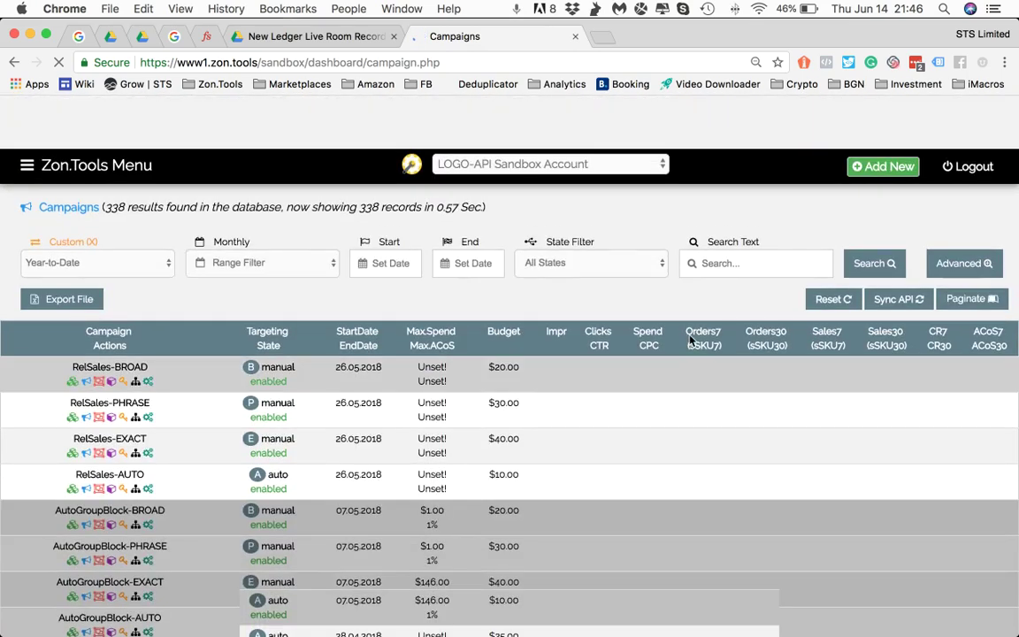
{"action": "left_click", "coordinate": [969, 213]}
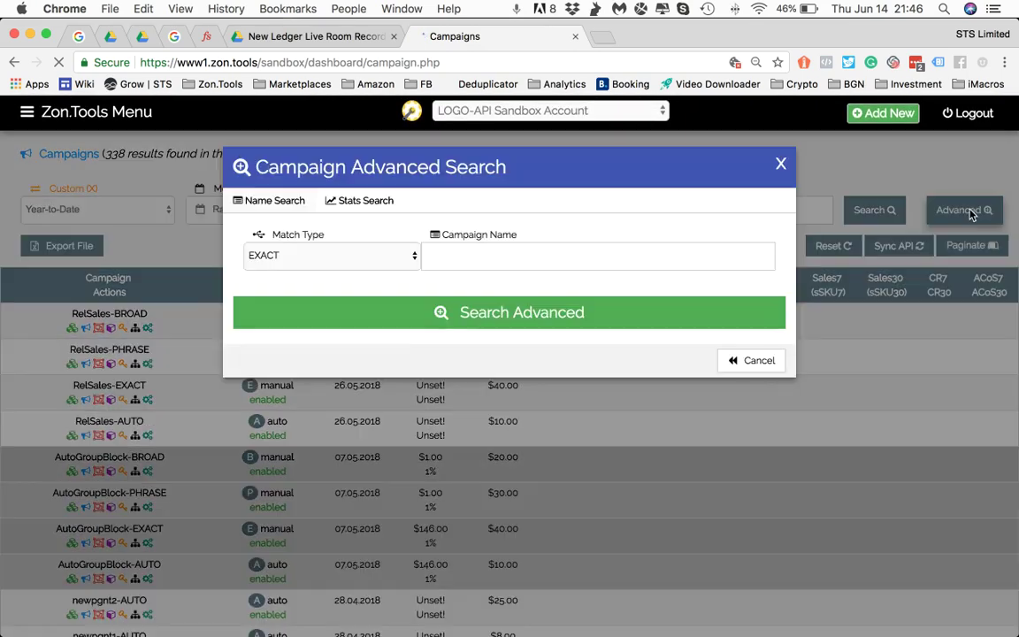
- Try a RULE Min.Bid filter with the UNSET condition as Stats Filter 1 in the campaign stats search
{"action": "left_click", "coordinate": [360, 207]}
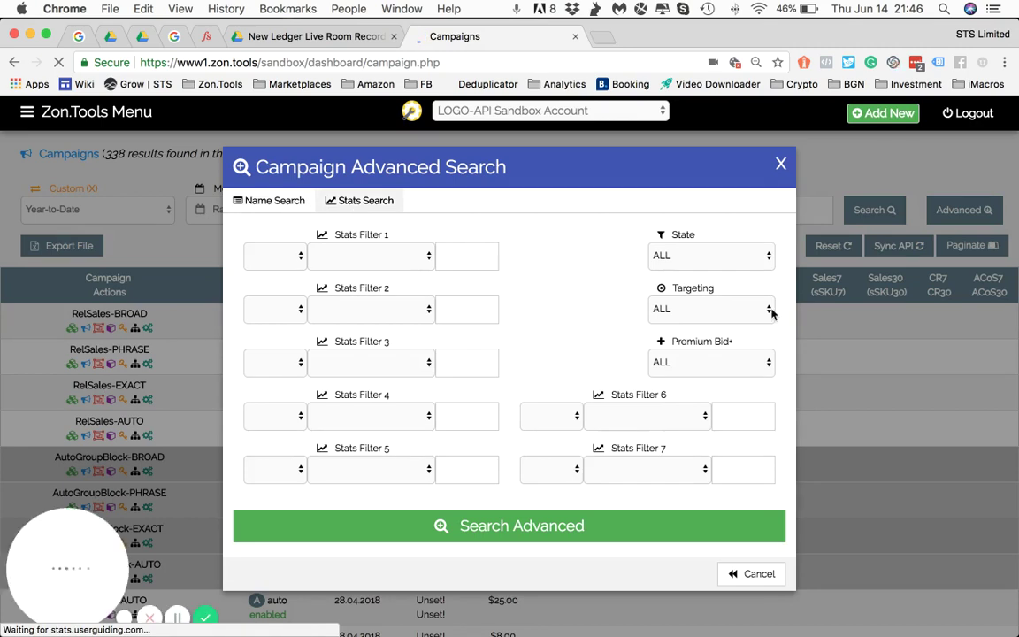
{"action": "left_click", "coordinate": [284, 263]}
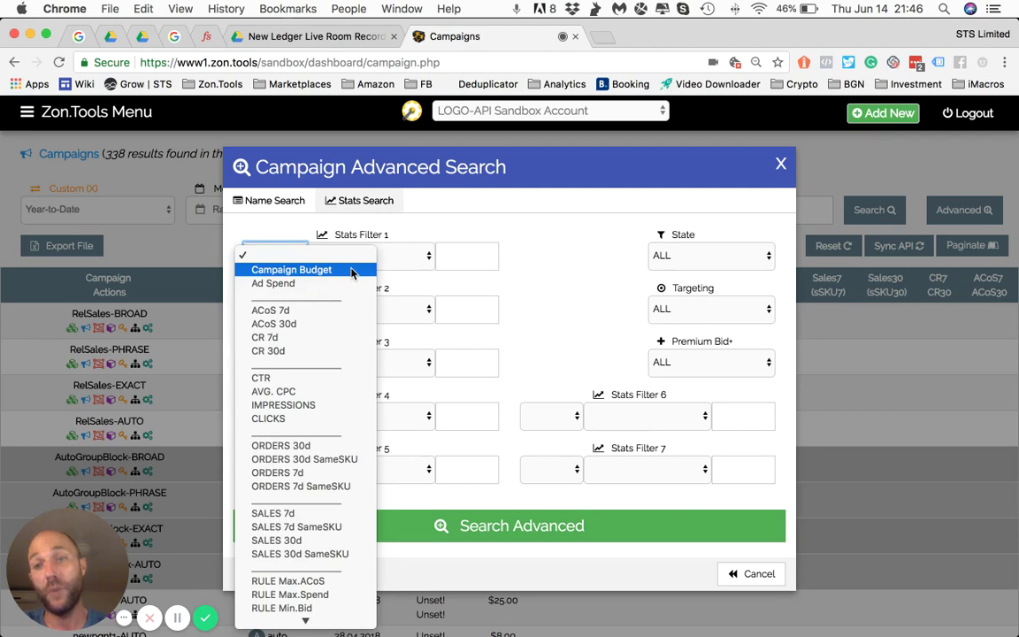
{"action": "scroll", "coordinate": [340, 425], "scroll_direction": "down", "scroll_amount": 3}
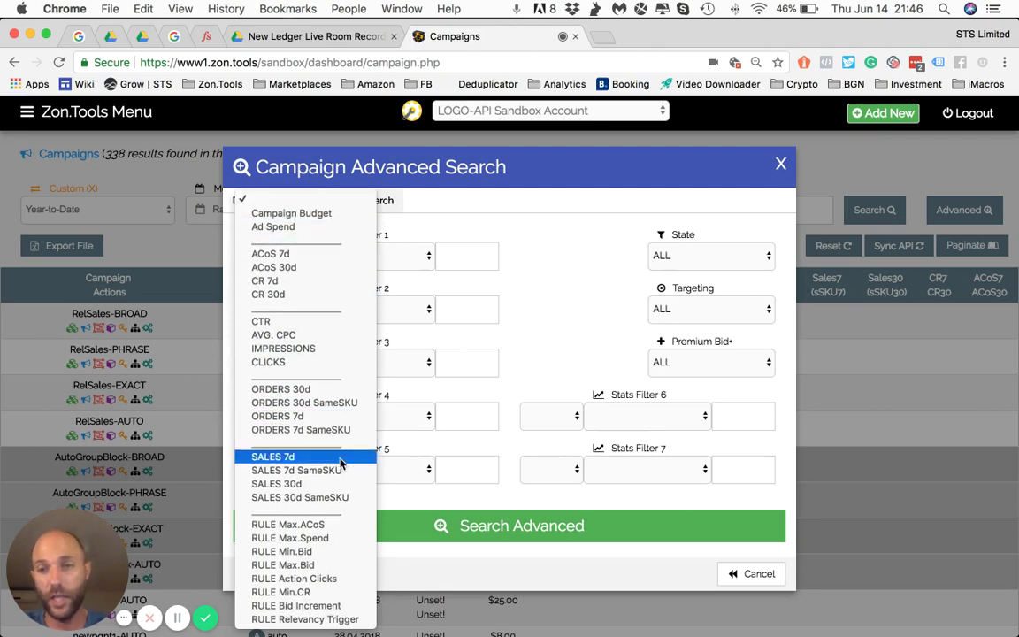
{"action": "left_click", "coordinate": [337, 544]}
{"action": "left_click", "coordinate": [381, 255]}
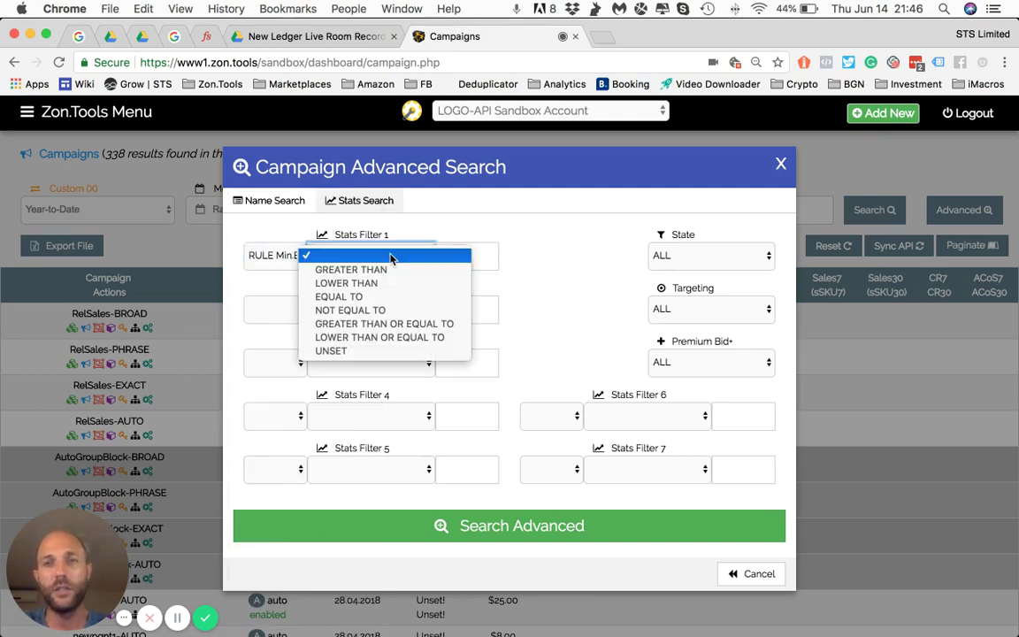
{"action": "left_click", "coordinate": [420, 352]}
{"action": "left_click", "coordinate": [346, 264]}
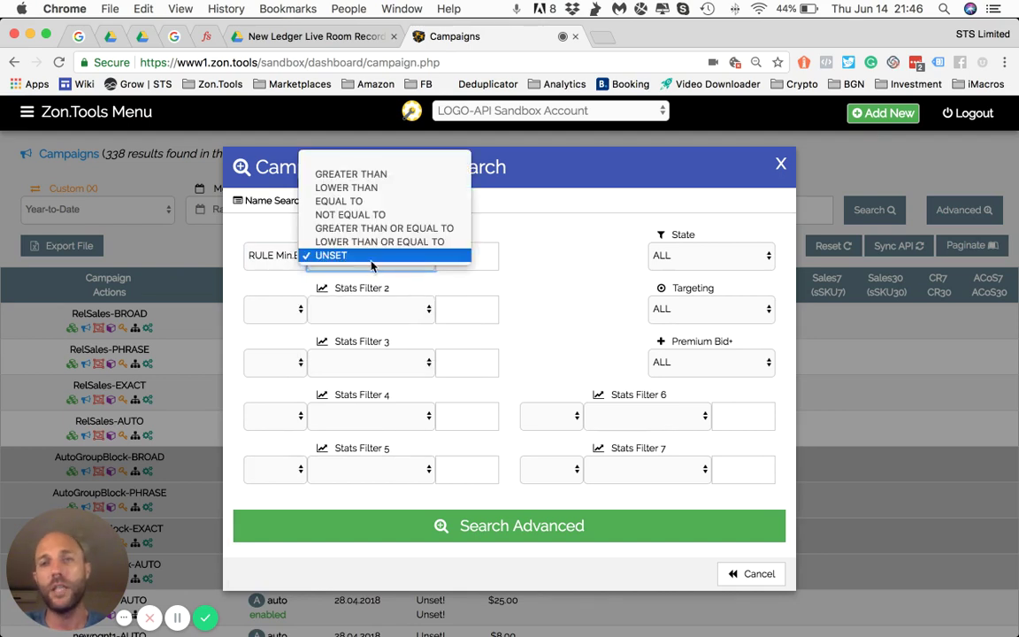
- Set Stats Filter 1 to ORDERS 7d GREATER THAN 1 and run the campaign advanced search
{"action": "left_click", "coordinate": [278, 257]}
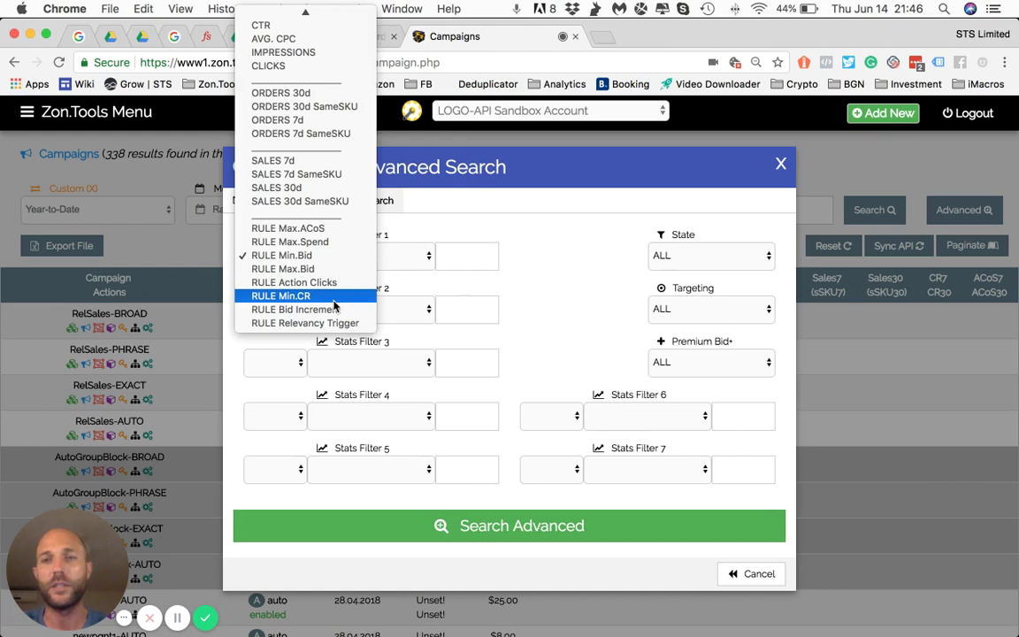
{"action": "scroll", "coordinate": [335, 305], "scroll_direction": "up", "scroll_amount": 3}
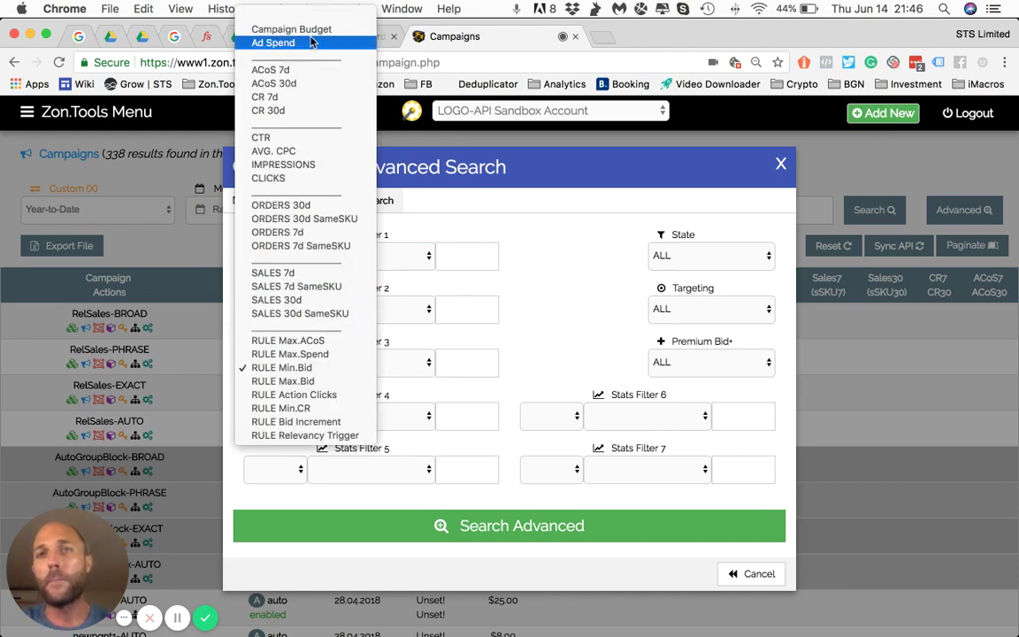
{"action": "left_click", "coordinate": [333, 234]}
{"action": "left_click", "coordinate": [390, 255]}
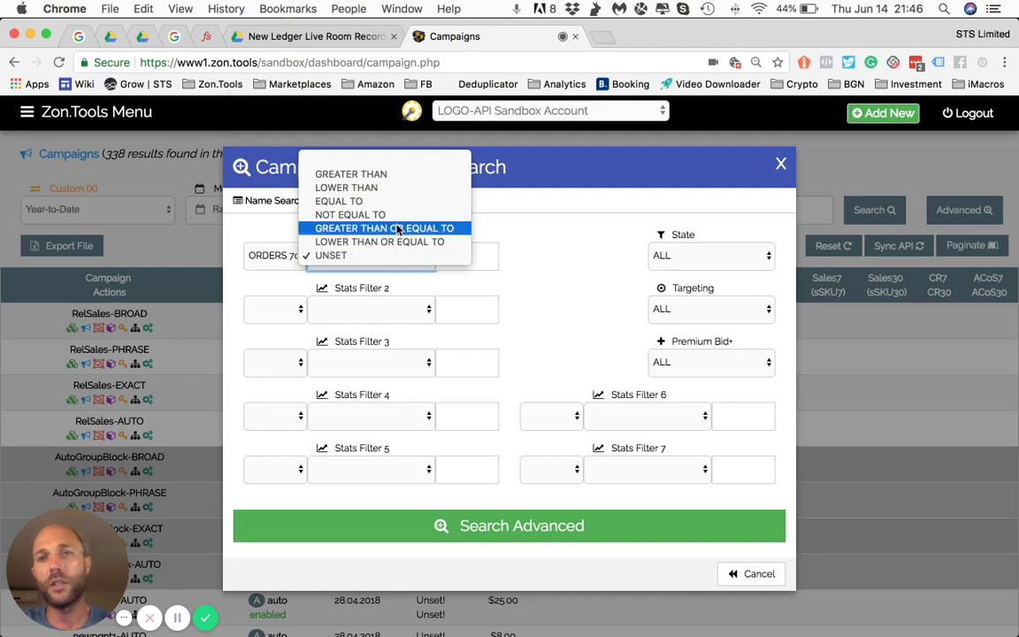
{"action": "left_click", "coordinate": [402, 173]}
{"action": "left_click", "coordinate": [455, 257]}
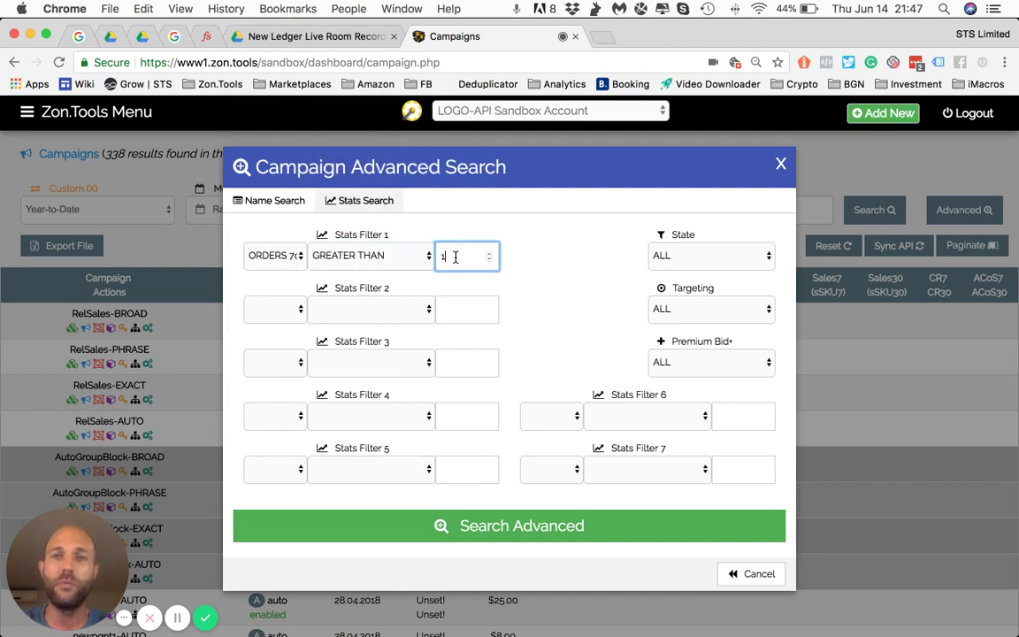
{"action": "left_click", "coordinate": [505, 524]}
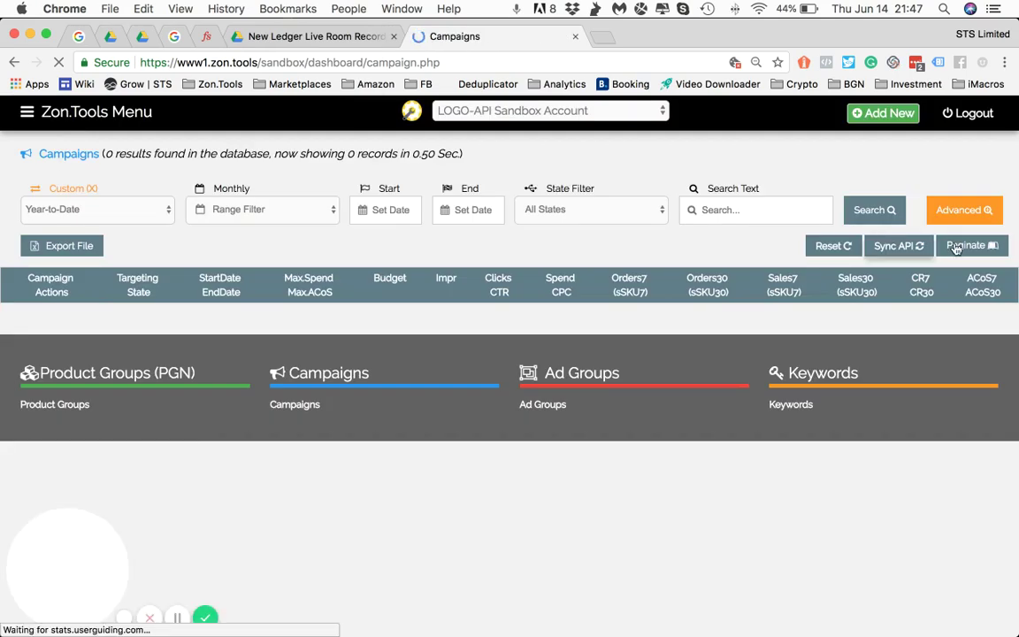
- Review the State, Targeting and Premium Bid+ choices in the campaign stats search, and close it without searching
{"action": "left_click", "coordinate": [964, 210]}
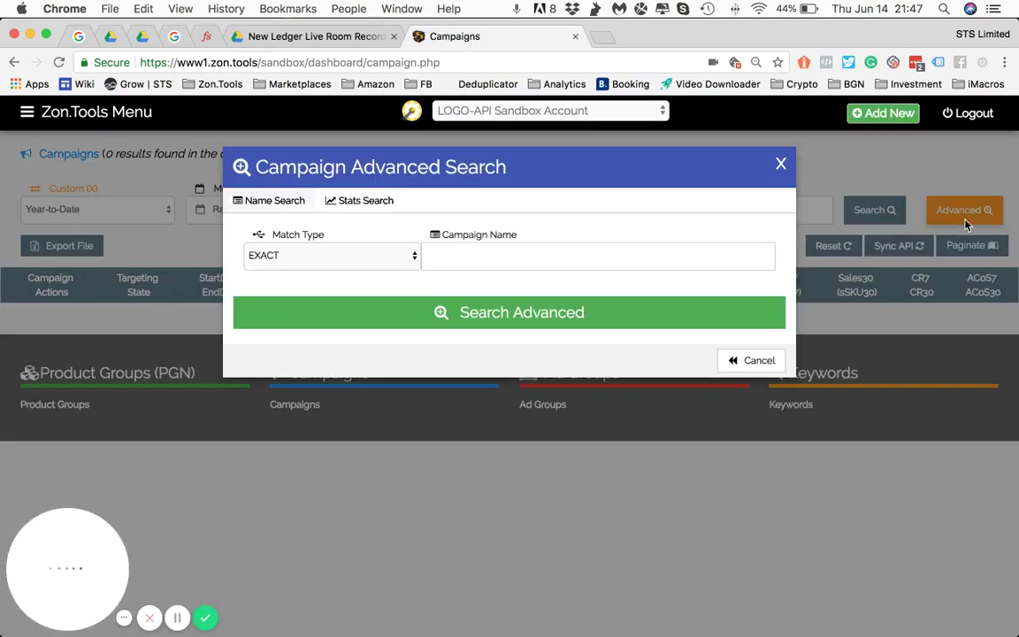
{"action": "left_click", "coordinate": [364, 201]}
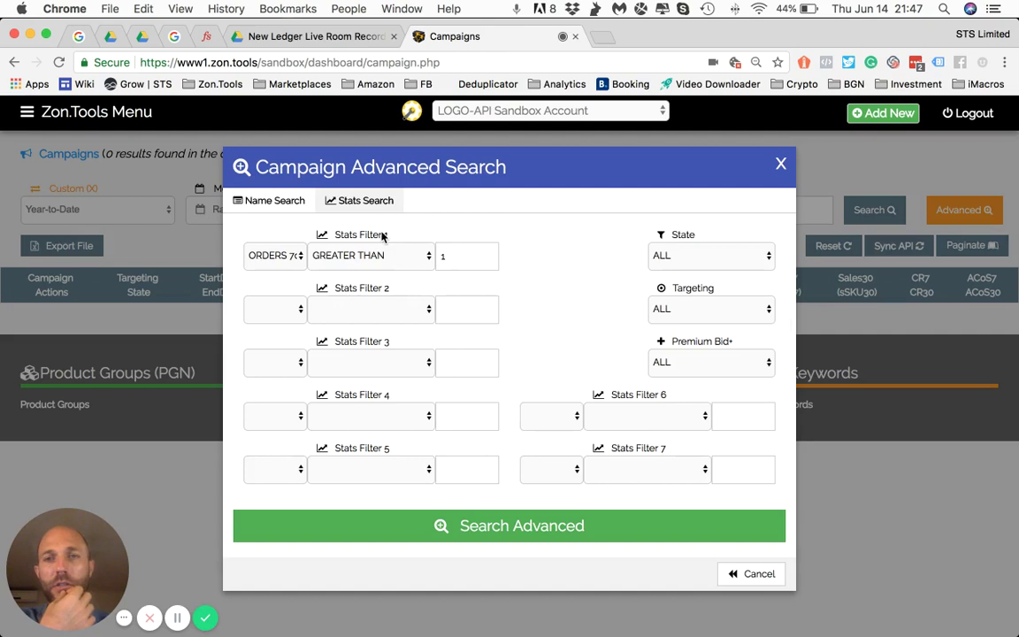
{"action": "left_click", "coordinate": [712, 255]}
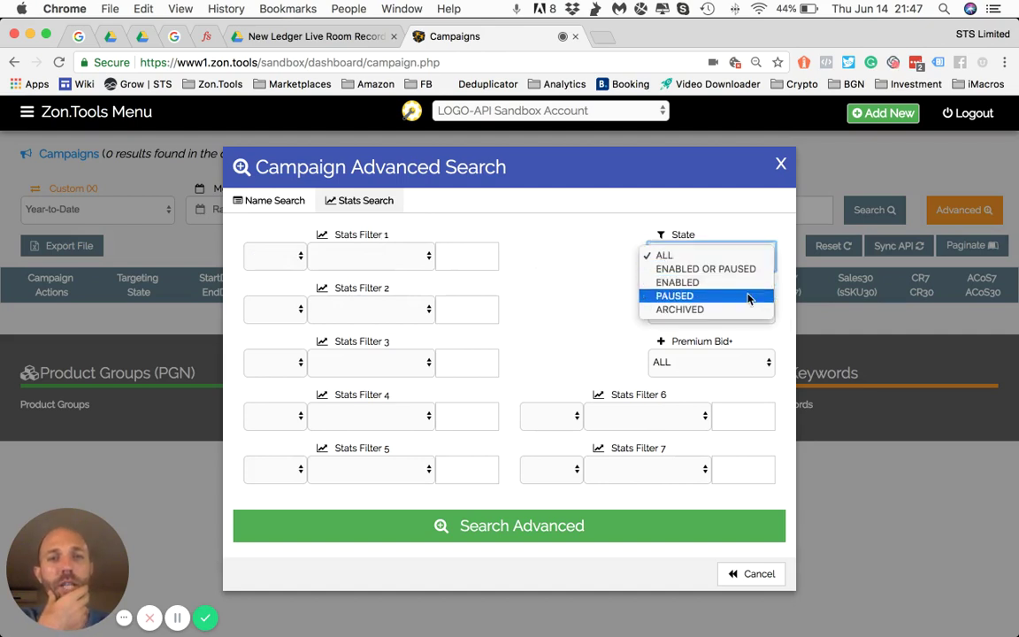
{"action": "left_click", "coordinate": [575, 317]}
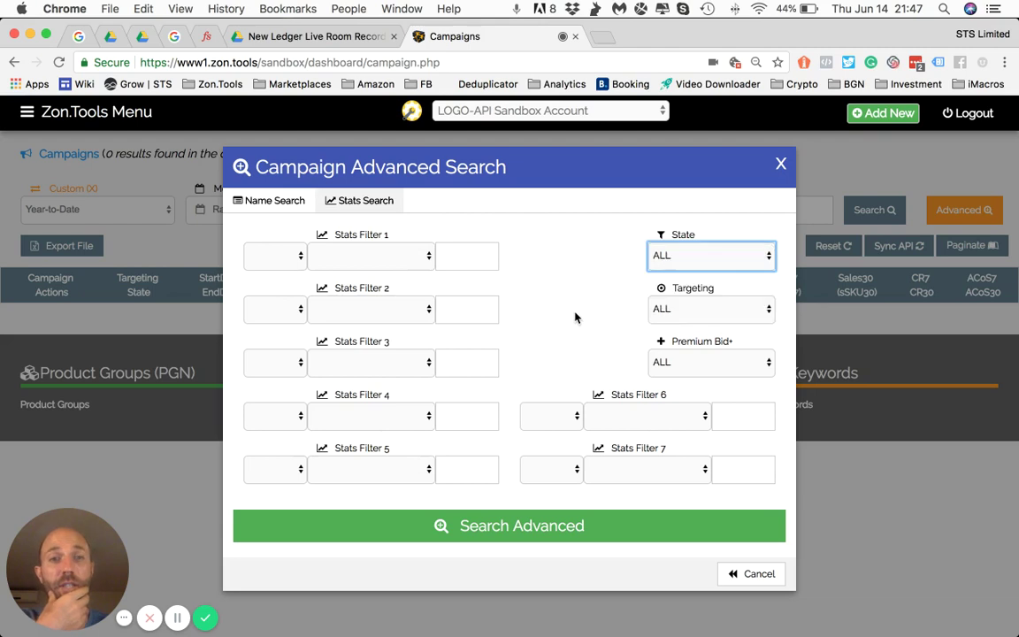
{"action": "left_click", "coordinate": [659, 309]}
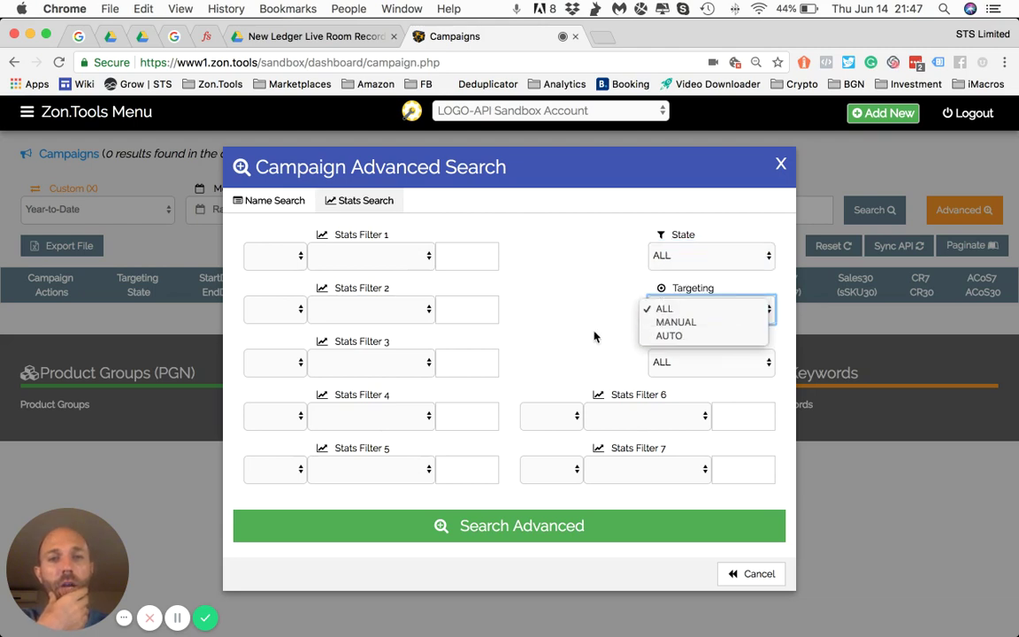
{"action": "left_click", "coordinate": [591, 279]}
{"action": "left_click", "coordinate": [710, 362]}
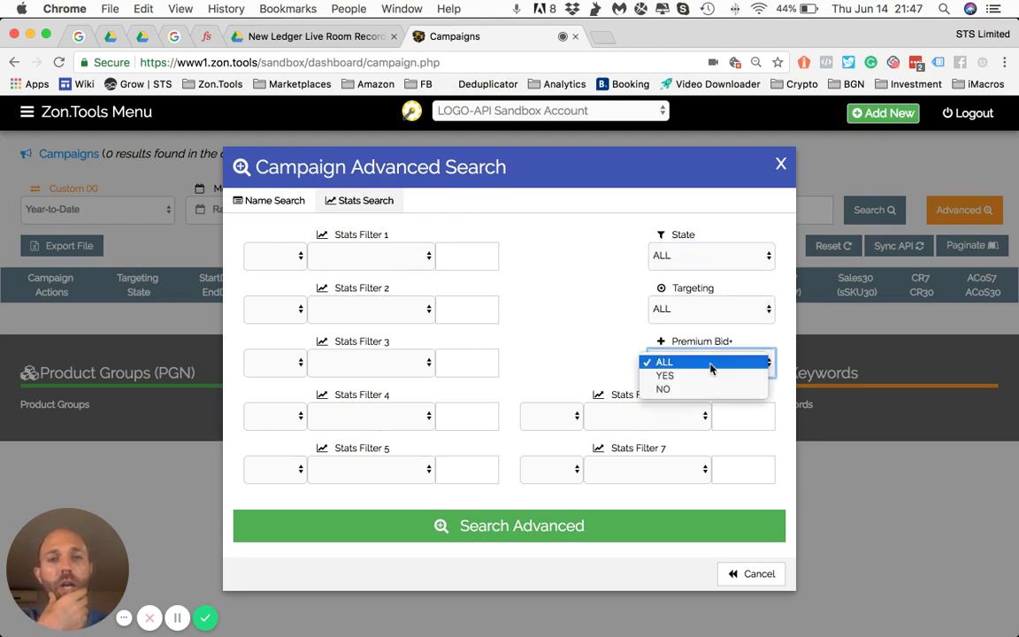
{"action": "left_click", "coordinate": [594, 321]}
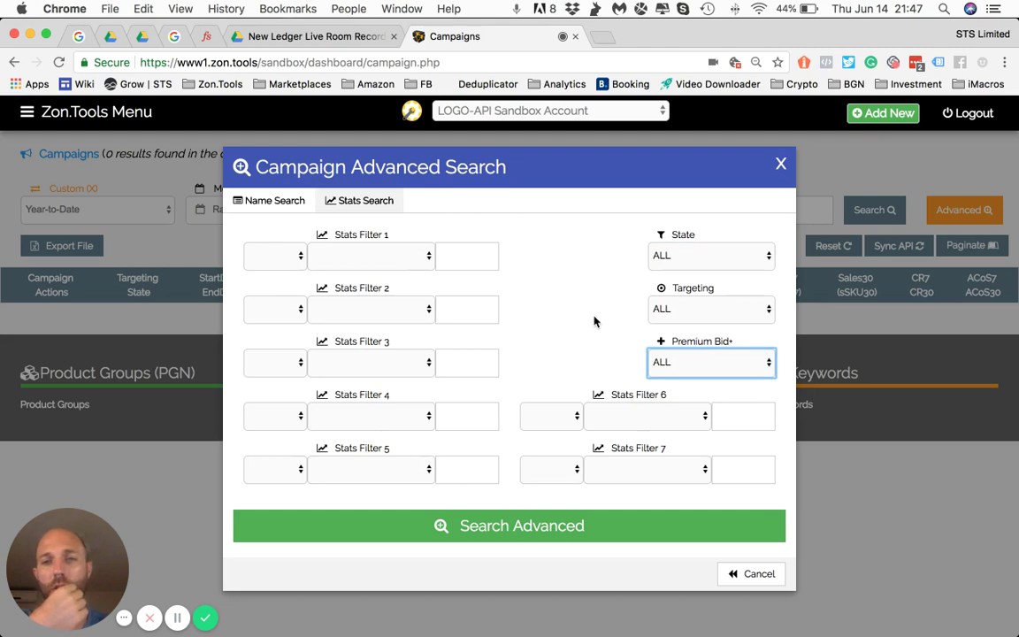
{"action": "left_click", "coordinate": [781, 167]}
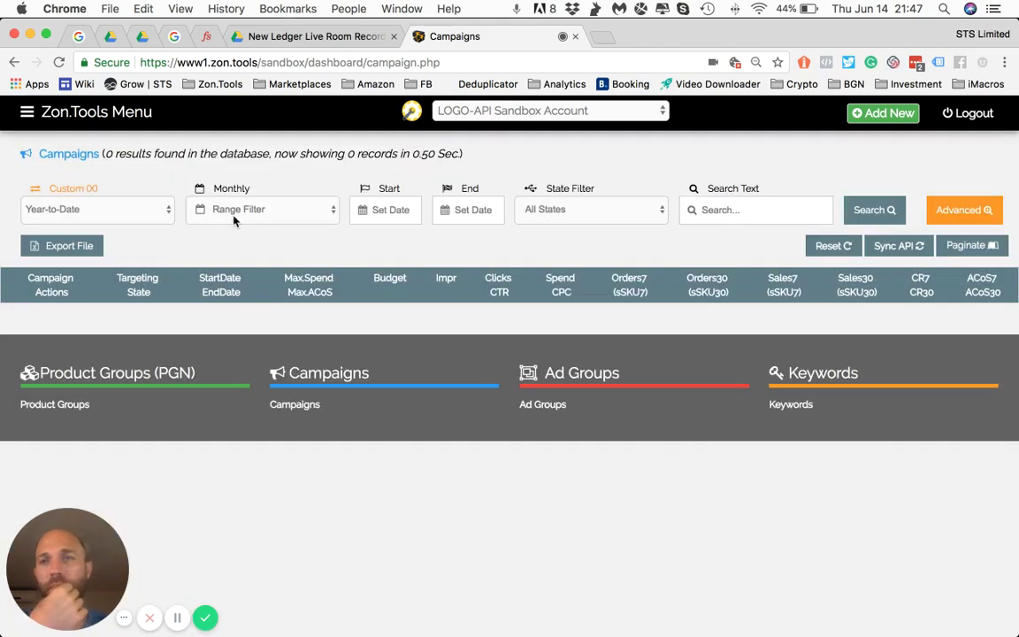
- Reset the Campaigns list to all records and sort it by ACoS7 in descending order
{"action": "left_click", "coordinate": [857, 247]}
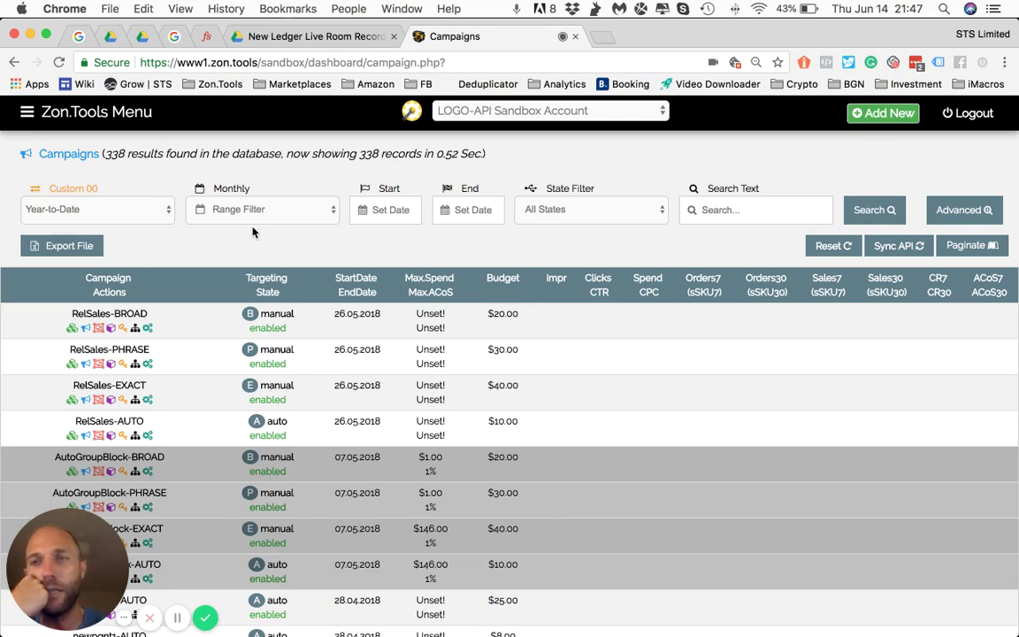
{"action": "scroll", "coordinate": [252, 232], "scroll_direction": "down", "scroll_amount": 15}
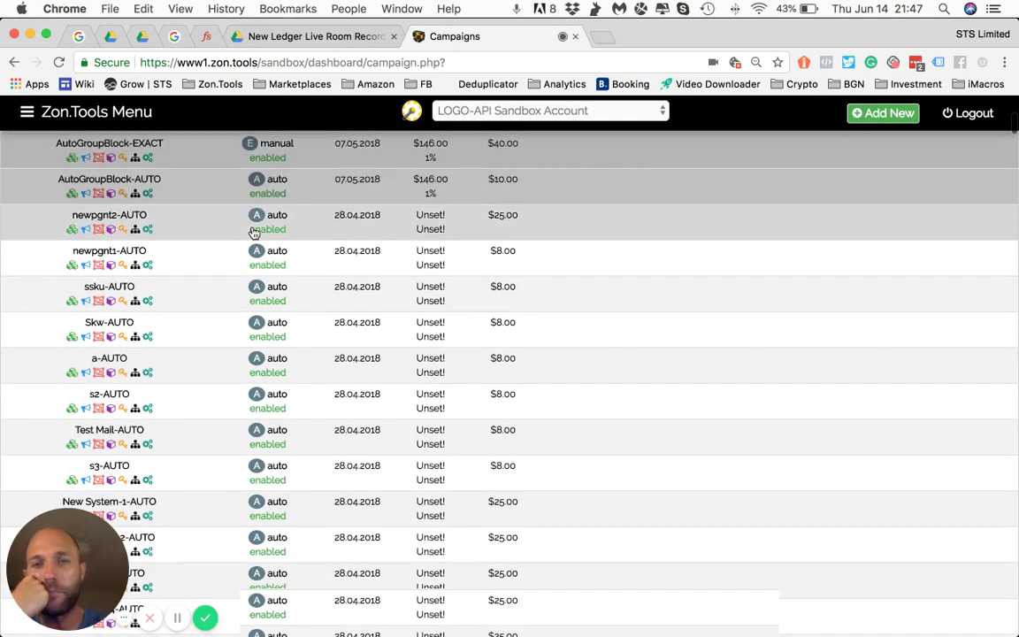
{"action": "scroll", "coordinate": [254, 232], "scroll_direction": "up", "scroll_amount": 15}
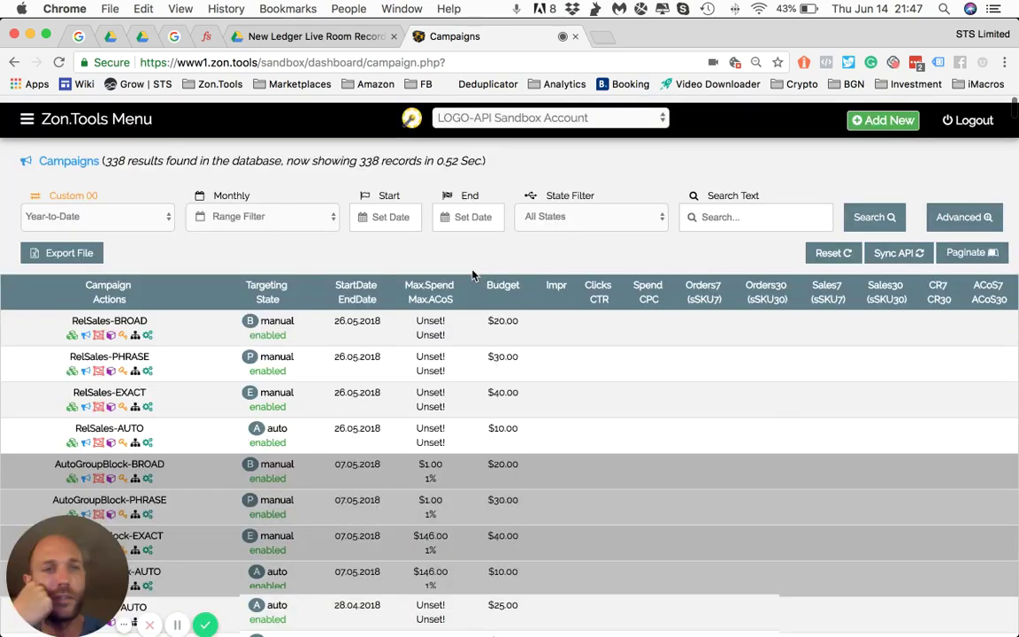
{"action": "left_click", "coordinate": [995, 279]}
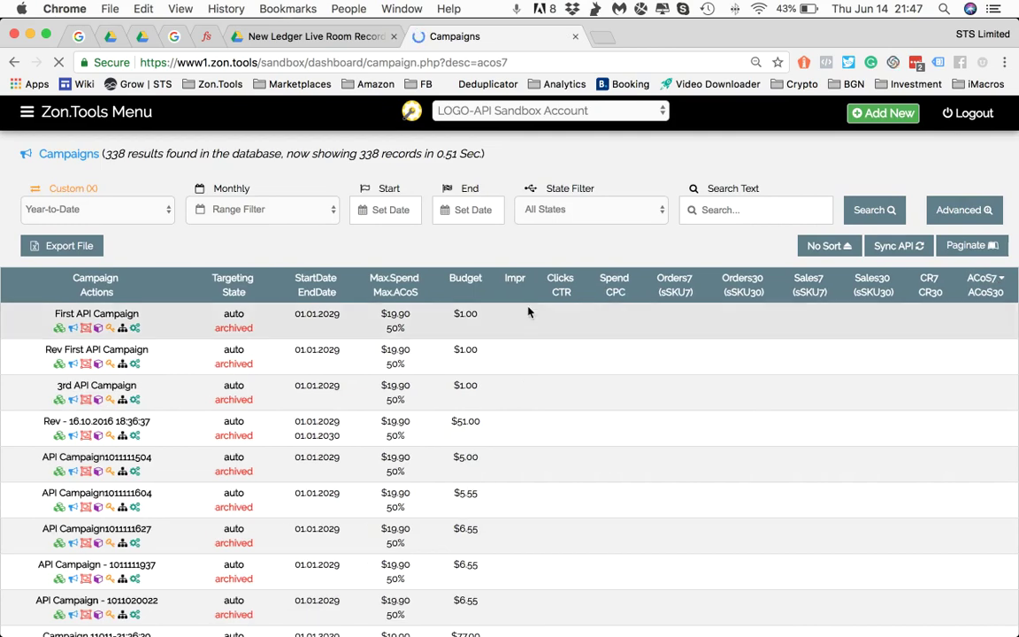
{"action": "scroll", "coordinate": [529, 311], "scroll_direction": "down", "scroll_amount": 5}
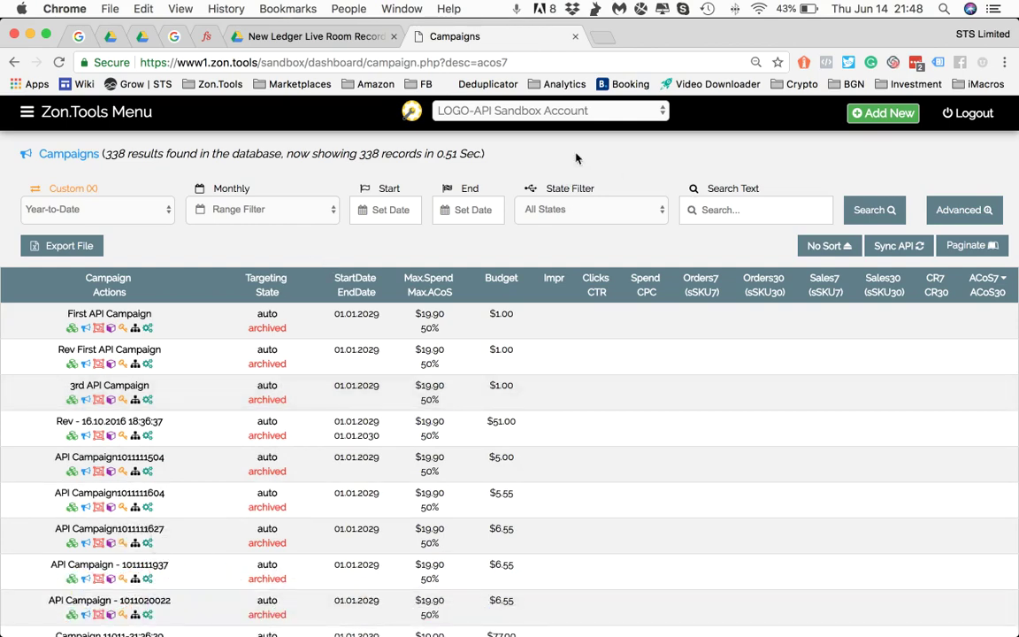
- Switch to the US-Experimental Account, open its Keywords list and look through the rows
{"action": "left_click", "coordinate": [564, 118]}
{"action": "left_click", "coordinate": [564, 125]}
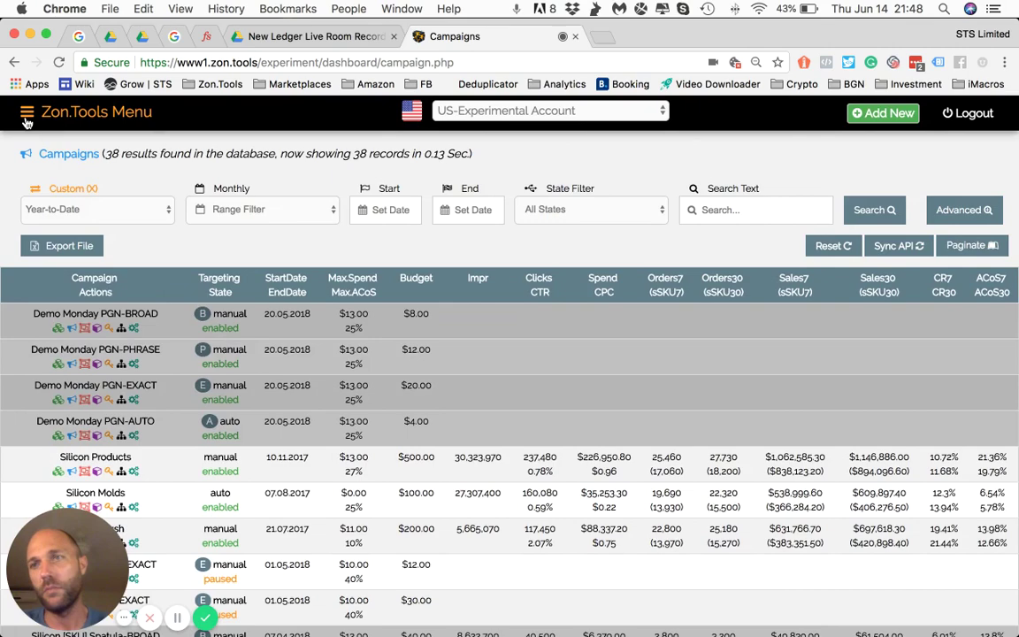
{"action": "left_click", "coordinate": [98, 111]}
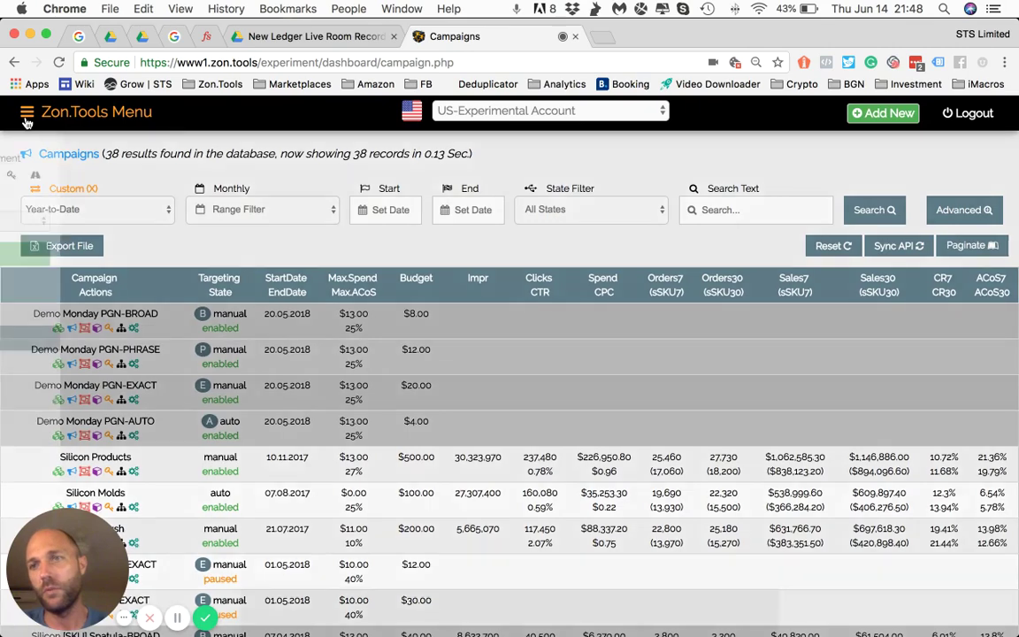
{"action": "left_click", "coordinate": [124, 381]}
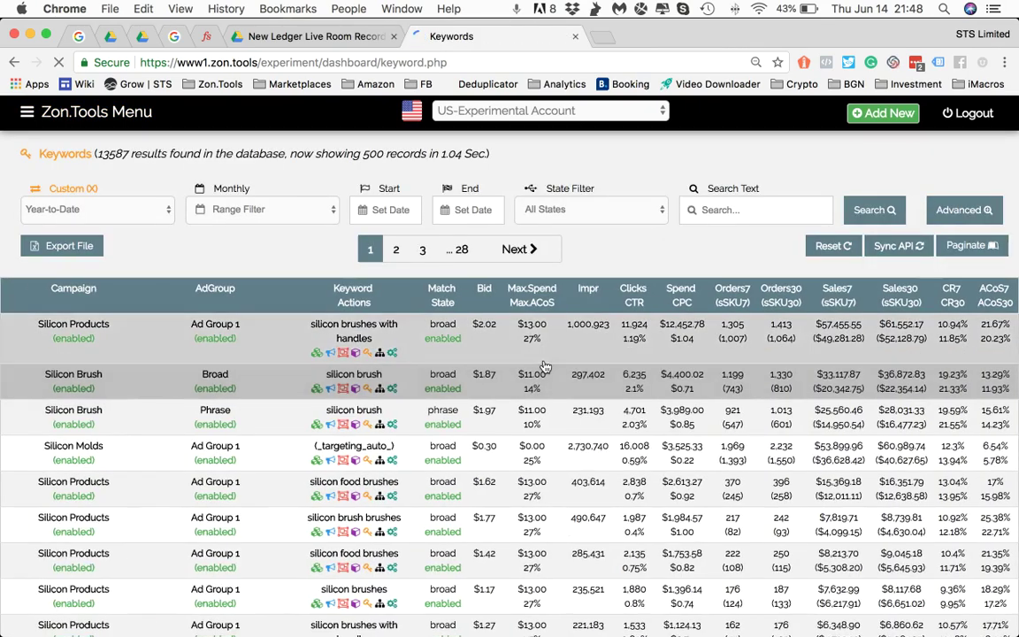
{"action": "scroll", "coordinate": [545, 367], "scroll_direction": "down", "scroll_amount": 10}
{"action": "scroll", "coordinate": [541, 363], "scroll_direction": "up", "scroll_amount": 15}
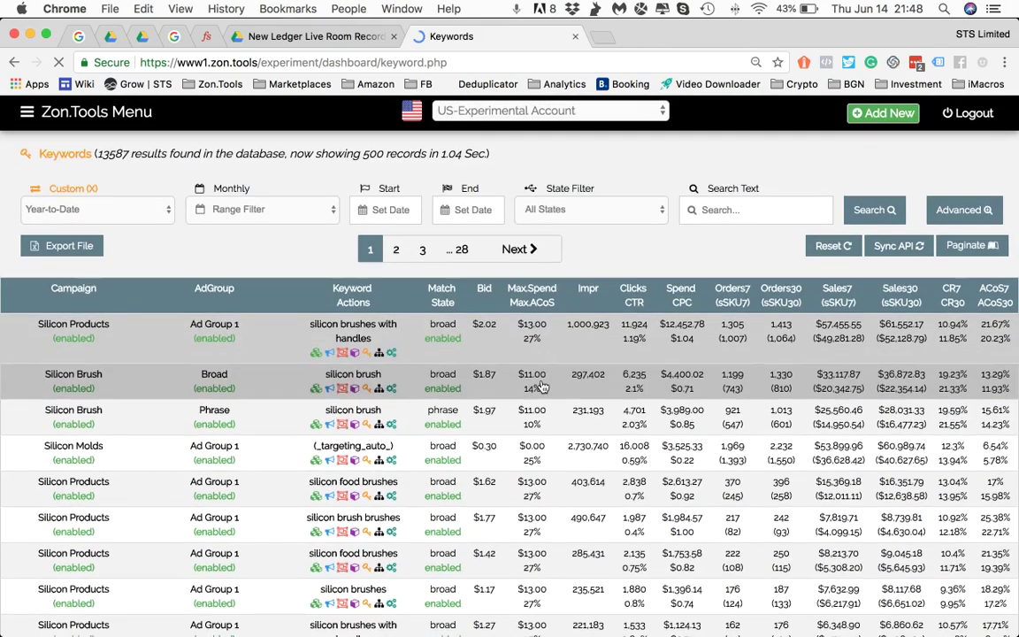
- Set Stats Filter 1 of the keyword advanced search to ORDERS 7d GREATER THAN 1
{"action": "left_click", "coordinate": [964, 210]}
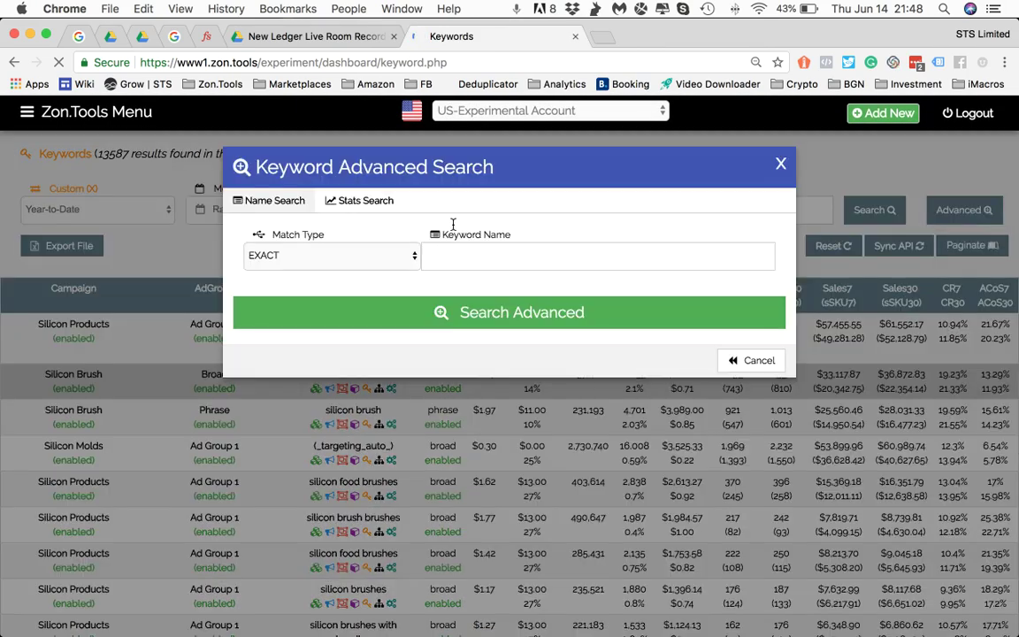
{"action": "left_click", "coordinate": [373, 202]}
{"action": "left_click", "coordinate": [274, 257]}
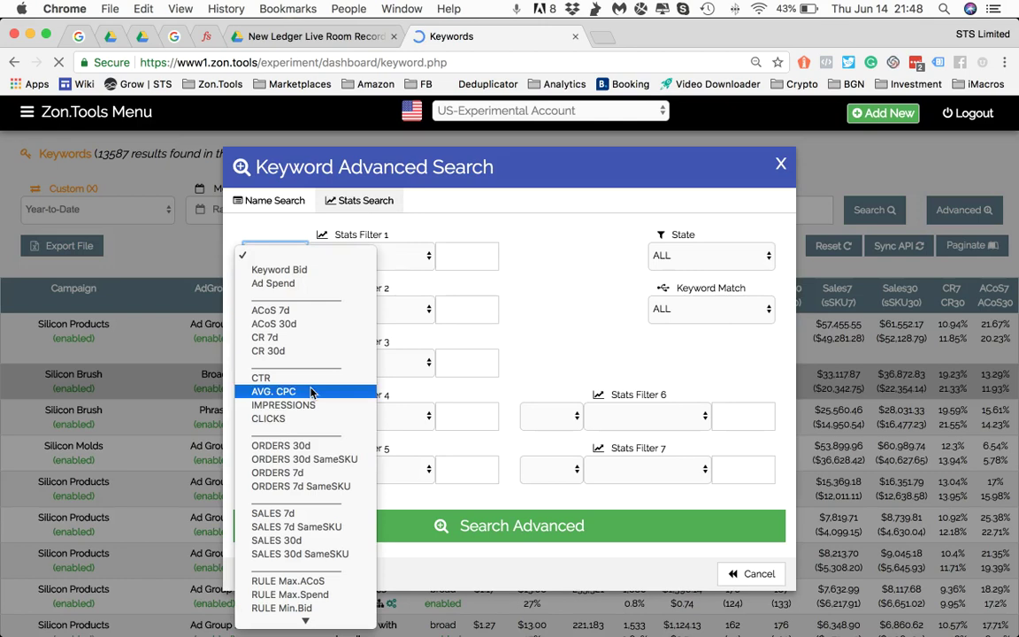
{"action": "left_click", "coordinate": [403, 276]}
{"action": "left_click", "coordinate": [412, 256]}
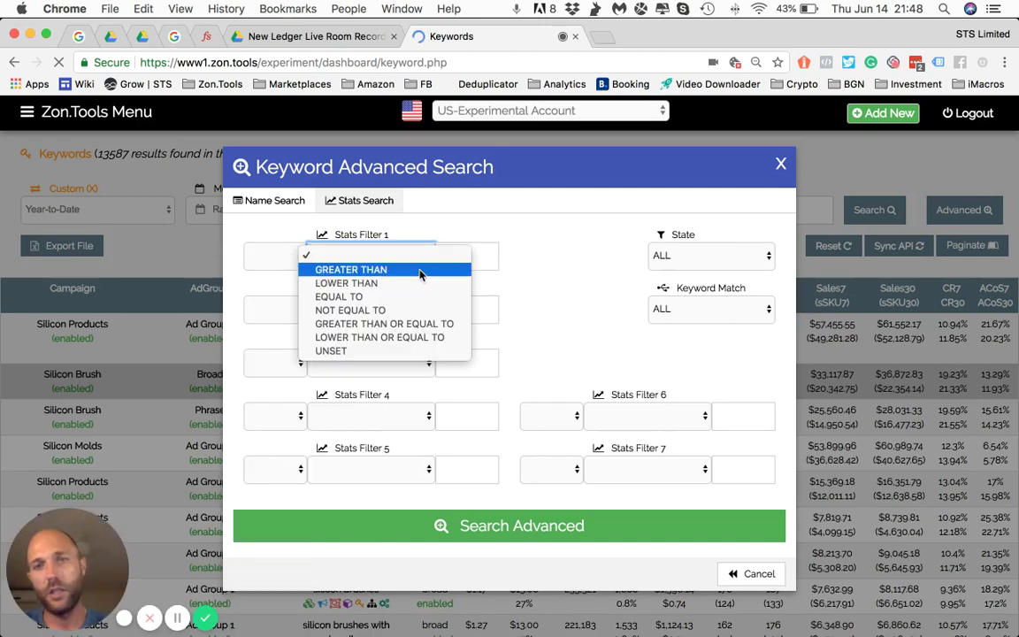
{"action": "left_click", "coordinate": [458, 266]}
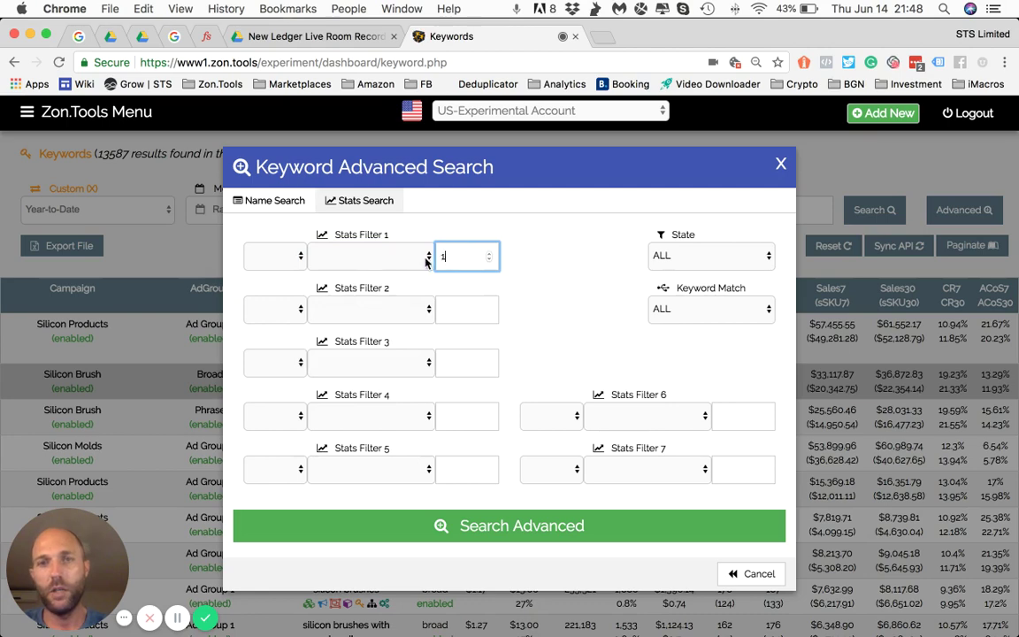
{"action": "left_click", "coordinate": [426, 258]}
{"action": "left_click", "coordinate": [375, 270]}
{"action": "left_click", "coordinate": [274, 256]}
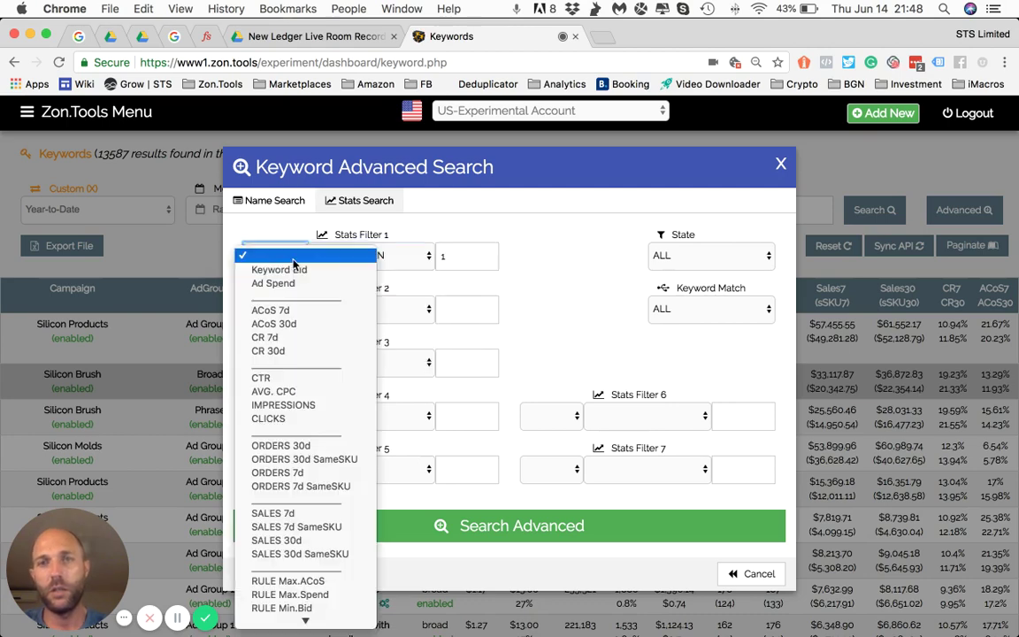
{"action": "left_click", "coordinate": [282, 472]}
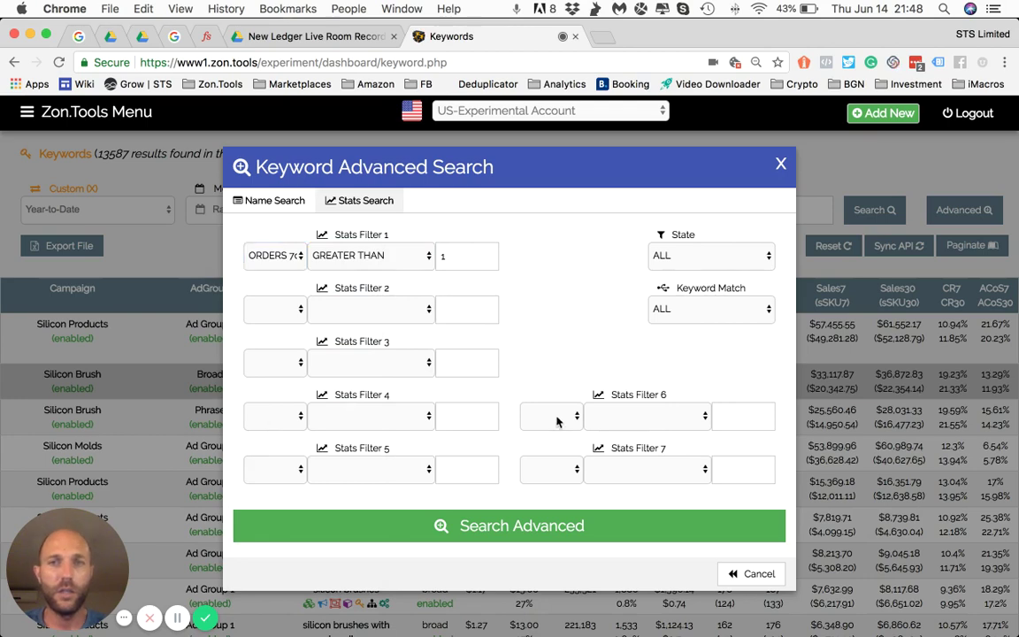
- Run the keyword advanced search and look through the matching keywords
{"action": "left_click", "coordinate": [505, 525]}
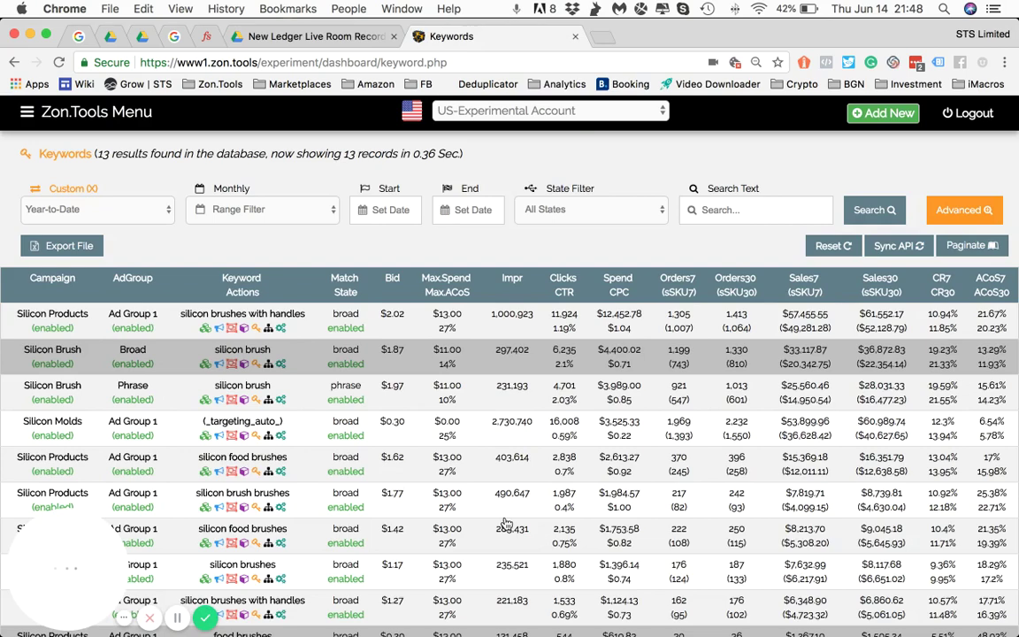
{"action": "scroll", "coordinate": [598, 386], "scroll_direction": "down", "scroll_amount": 3}
{"action": "scroll", "coordinate": [598, 386], "scroll_direction": "up", "scroll_amount": 2}
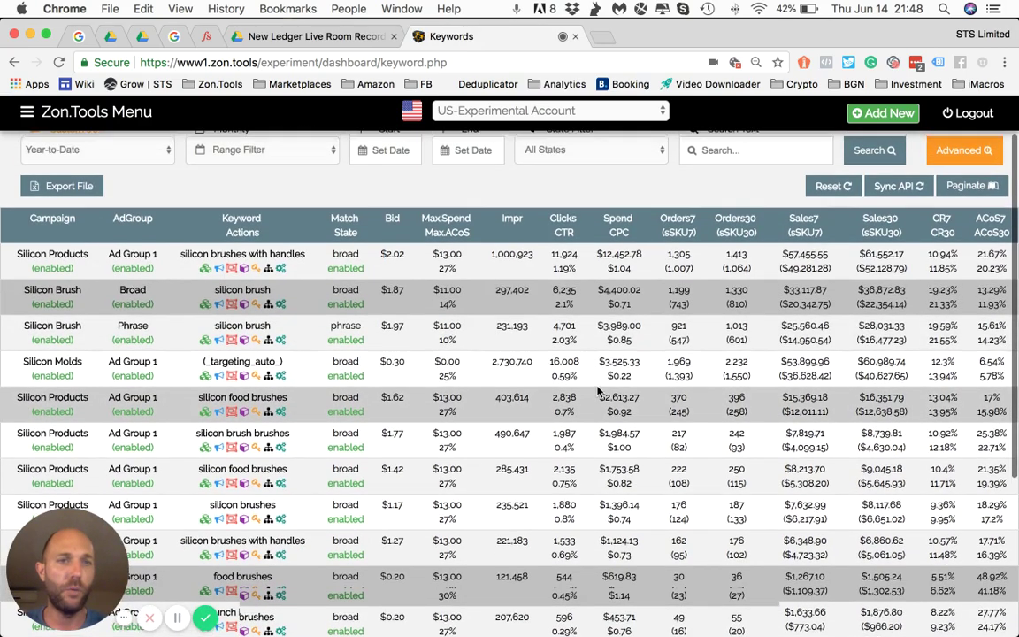
- Add Stats Filter 2 as ACoS 7d LOWER THAN 10 to the keyword advanced search and run it
{"action": "scroll", "coordinate": [598, 391], "scroll_direction": "up", "scroll_amount": 2}
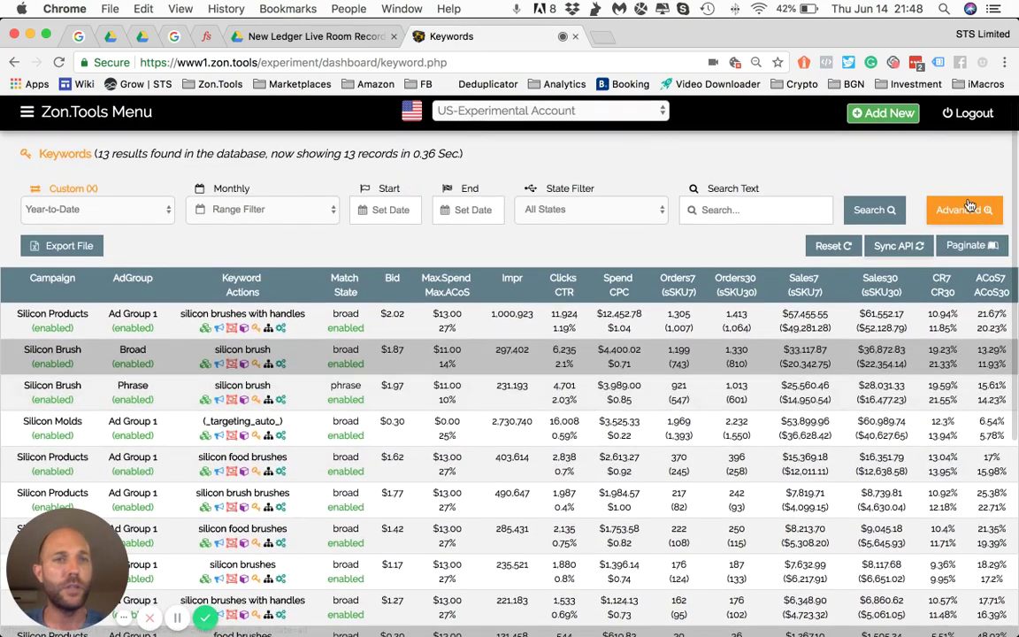
{"action": "left_click", "coordinate": [972, 210]}
{"action": "left_click", "coordinate": [360, 200]}
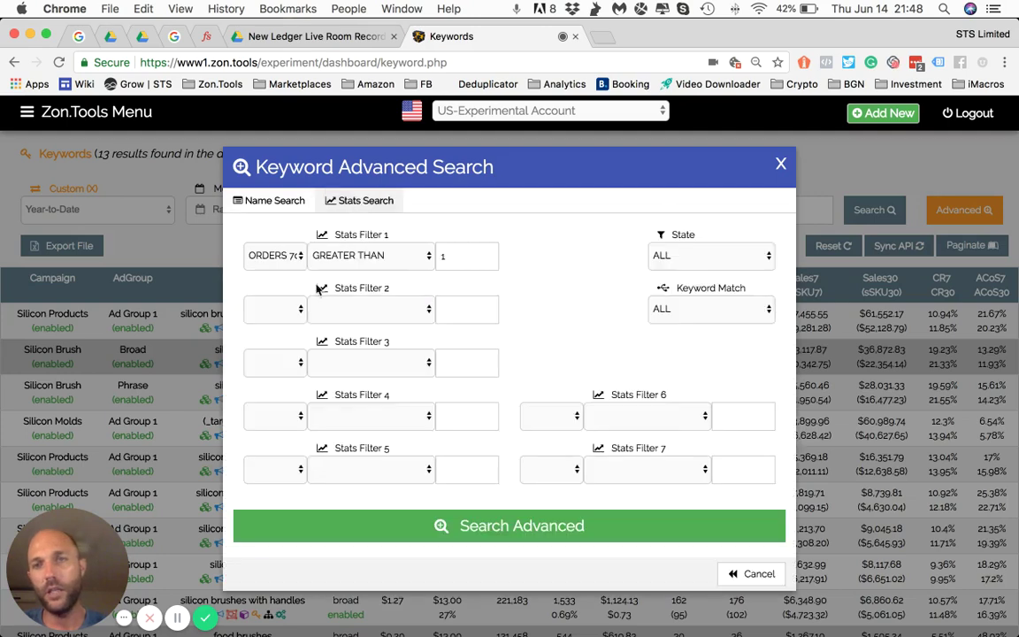
{"action": "left_click", "coordinate": [299, 308]}
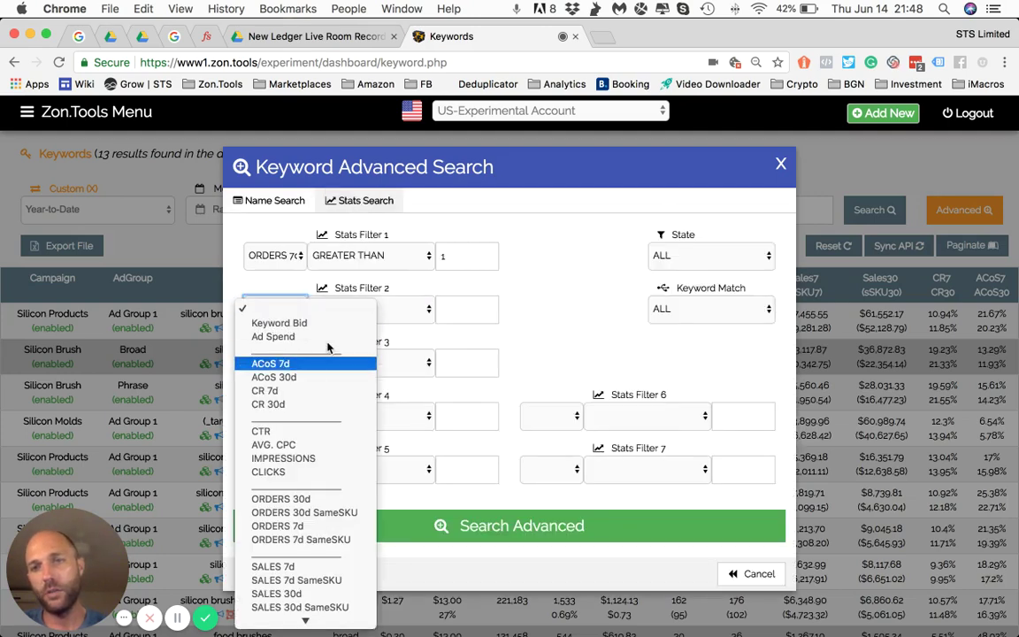
{"action": "left_click", "coordinate": [292, 363]}
{"action": "left_click", "coordinate": [372, 309]}
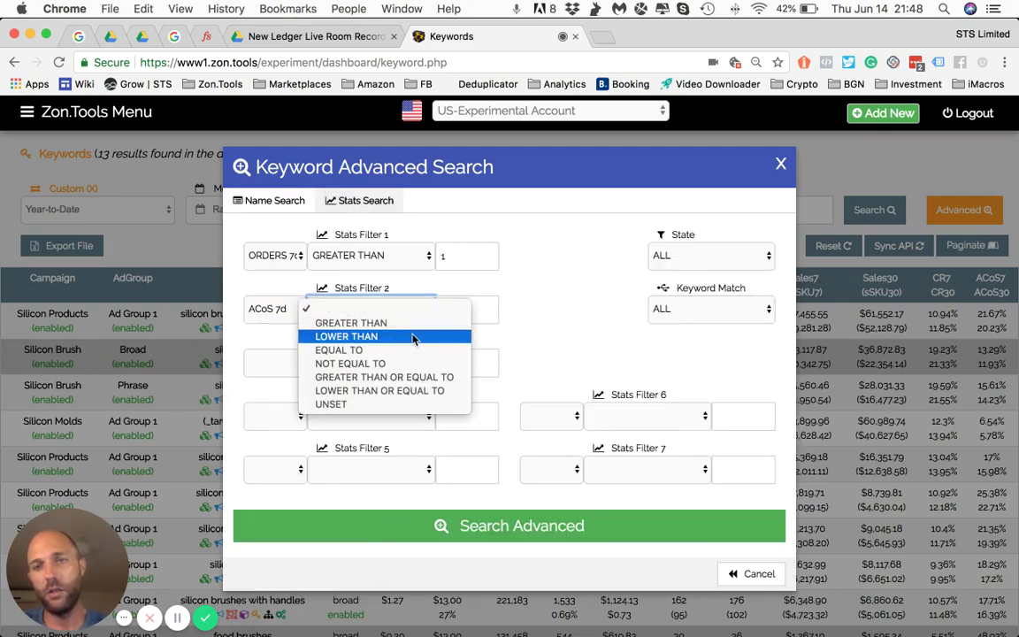
{"action": "left_click", "coordinate": [412, 338]}
{"action": "left_click", "coordinate": [466, 311]}
{"action": "type", "text": "10"}
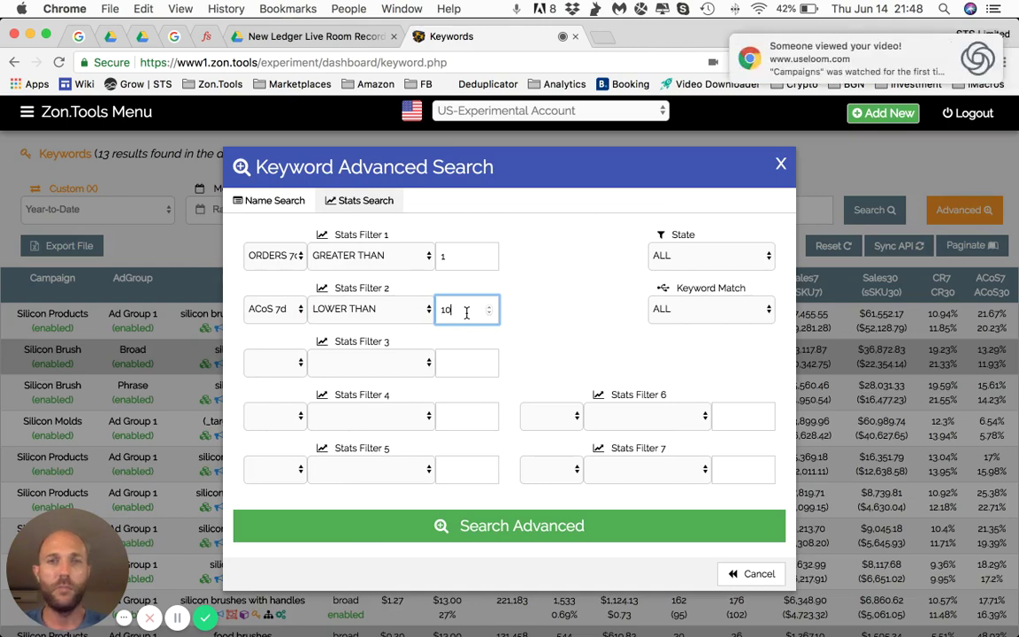
{"action": "left_click", "coordinate": [549, 522]}
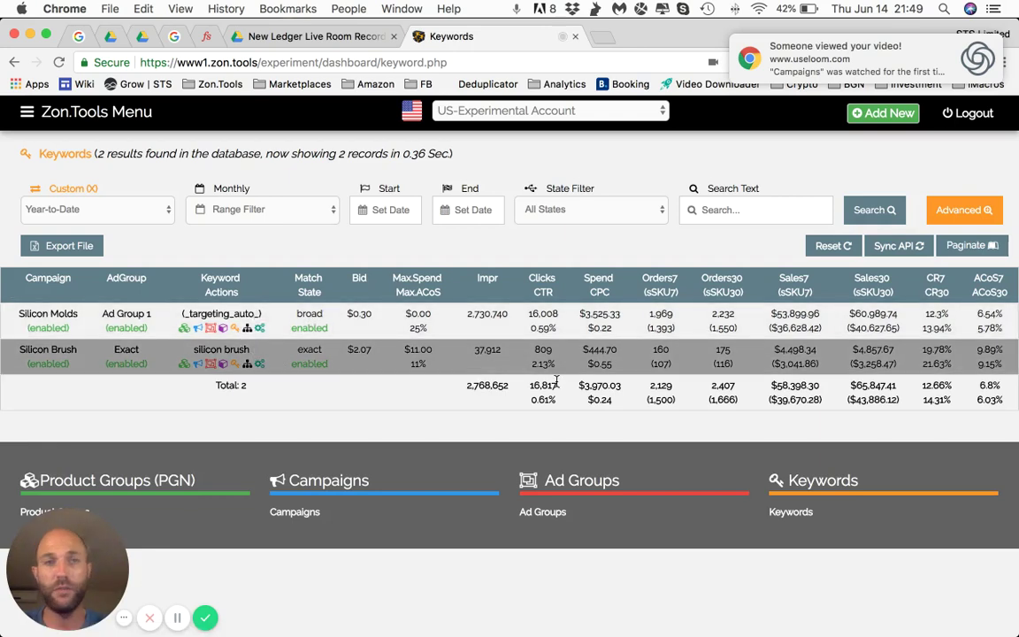
- Set the ACoS 7d value in Stats Filter 2 to 20, rerun the keyword advanced search and look through the results
{"action": "left_click", "coordinate": [954, 210]}
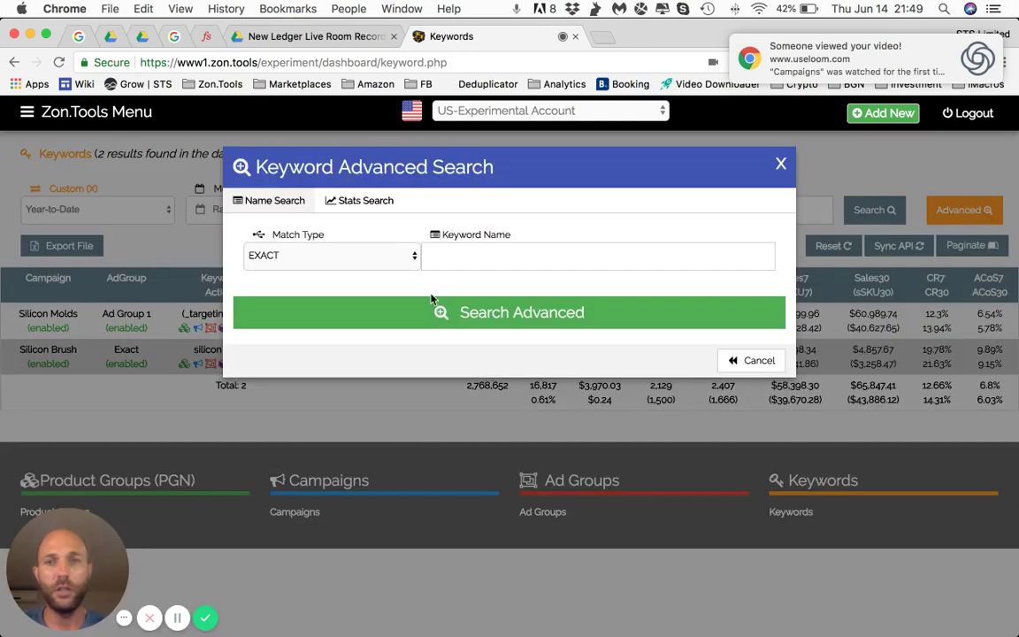
{"action": "left_click", "coordinate": [365, 202]}
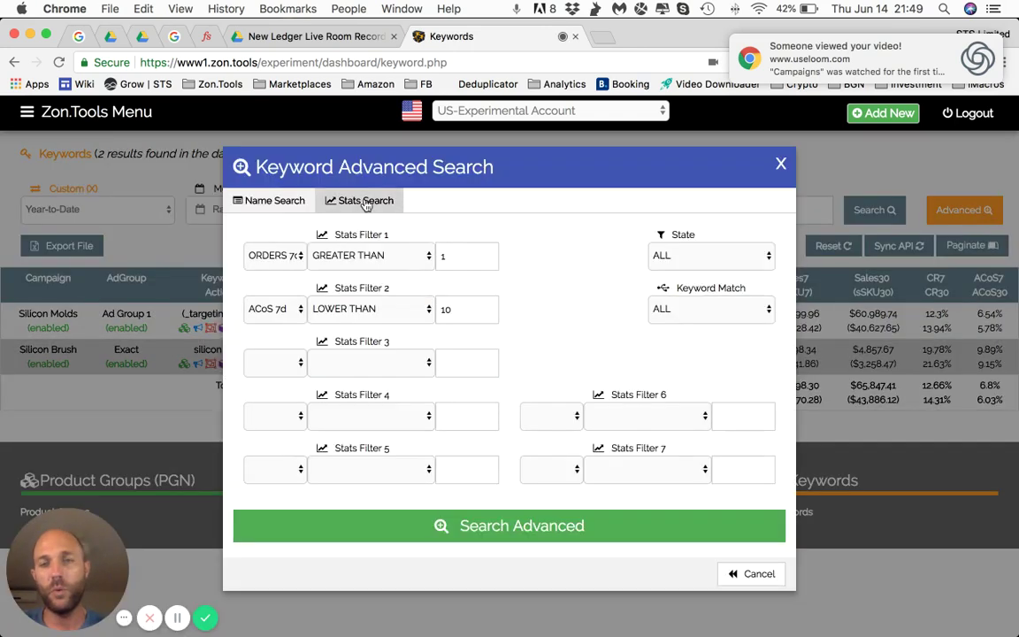
{"action": "left_click", "coordinate": [446, 312]}
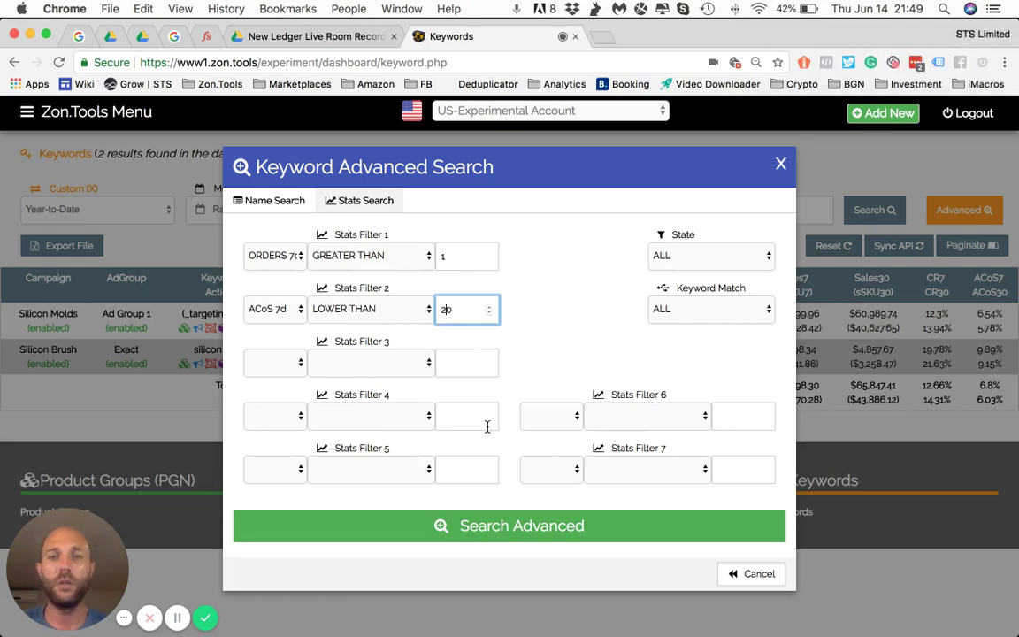
{"action": "left_click", "coordinate": [530, 540]}
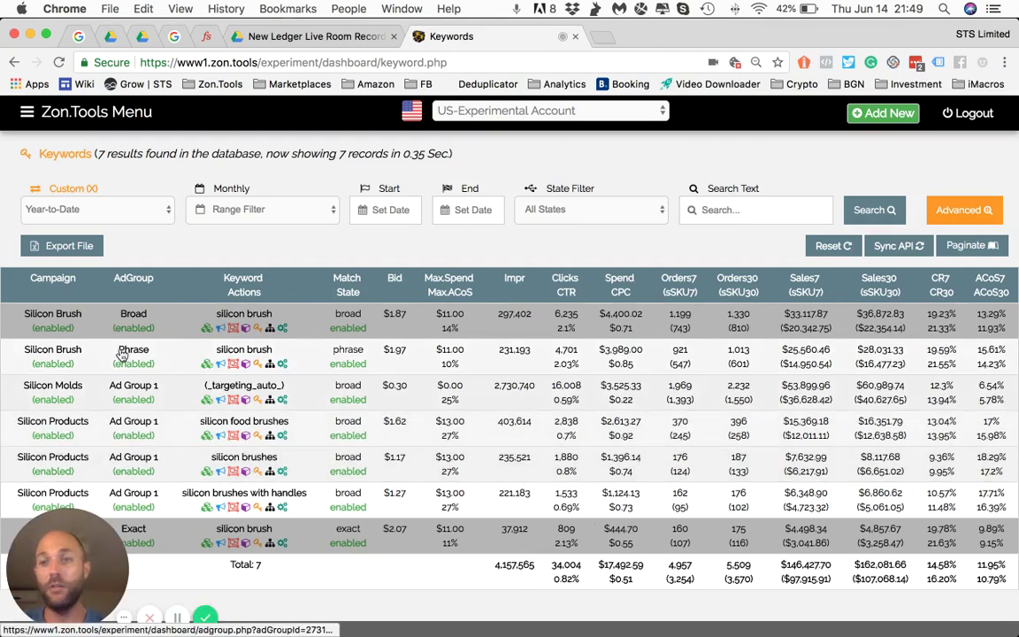
{"action": "scroll", "coordinate": [188, 209], "scroll_direction": "down", "scroll_amount": 1}
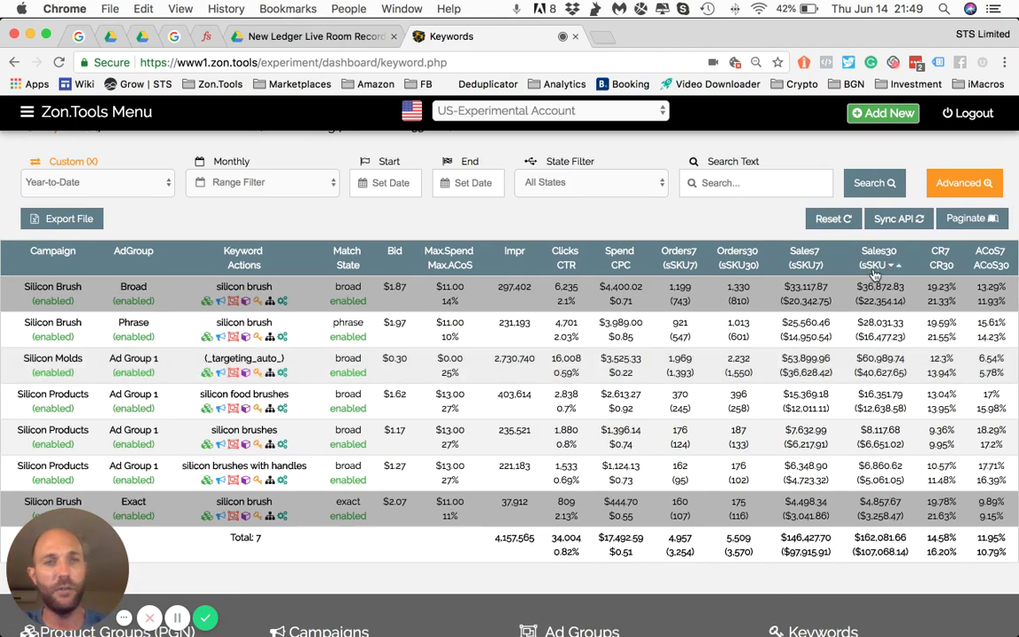
{"action": "mouse_move", "coordinate": [853, 260]}
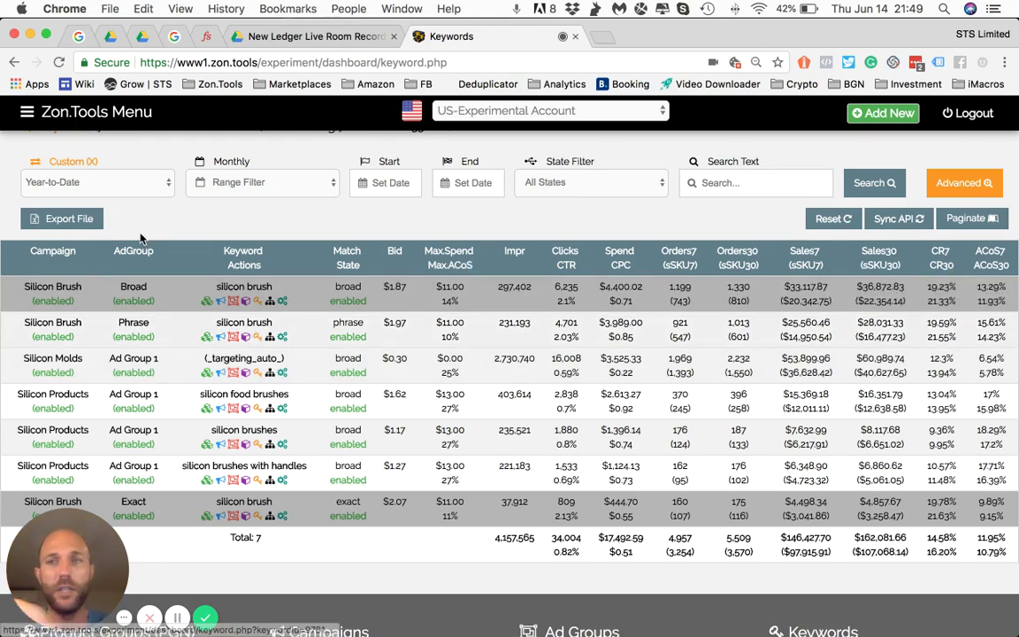
- Export the filtered keywords as CSV MacOS and open the downloaded file in Excel
{"action": "left_click", "coordinate": [53, 227]}
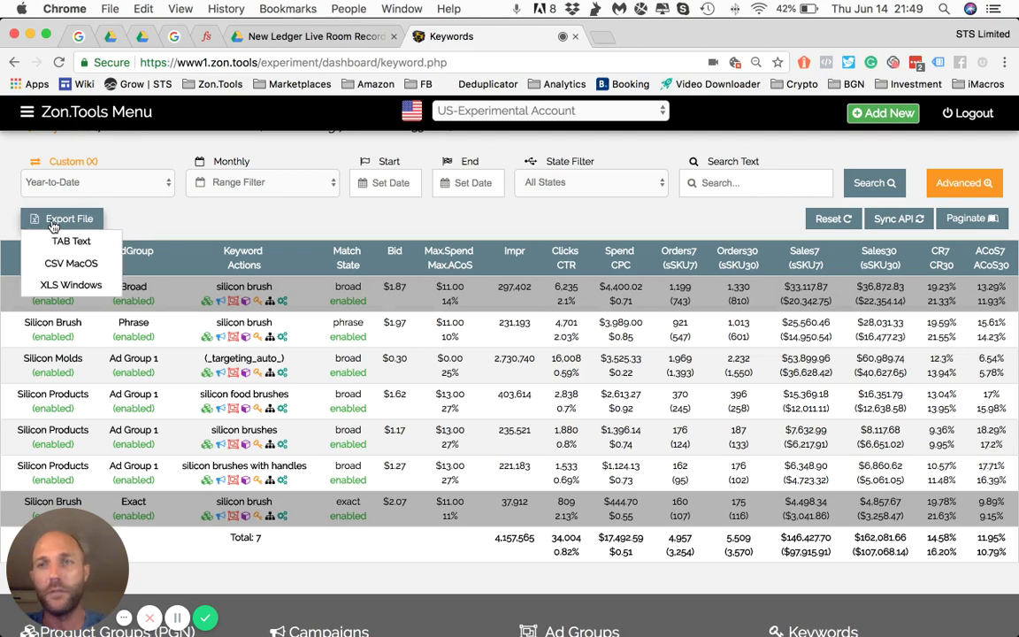
{"action": "left_click", "coordinate": [88, 268]}
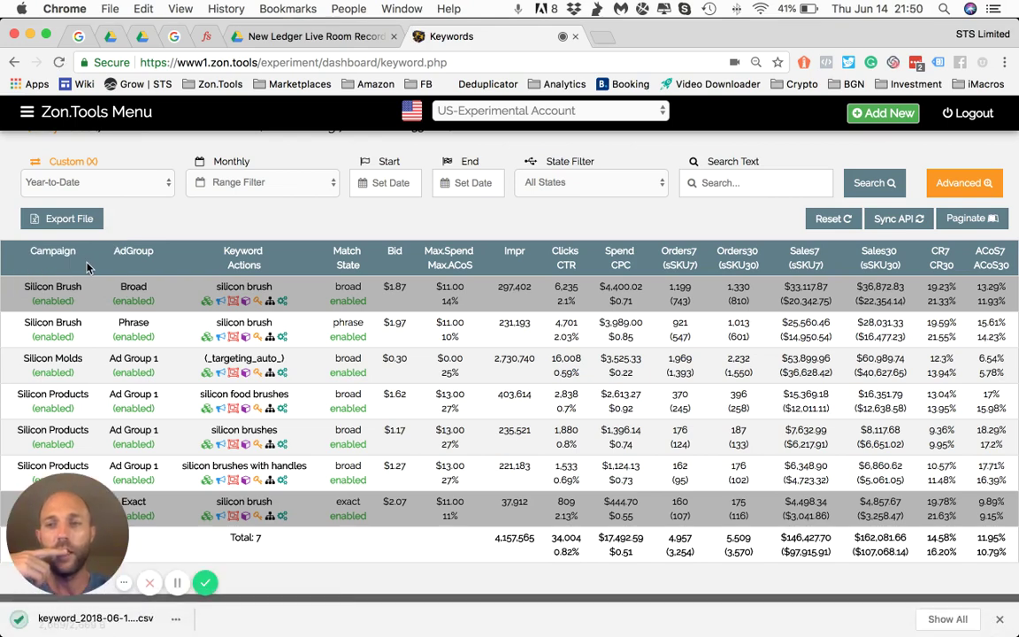
{"action": "left_click", "coordinate": [104, 624]}
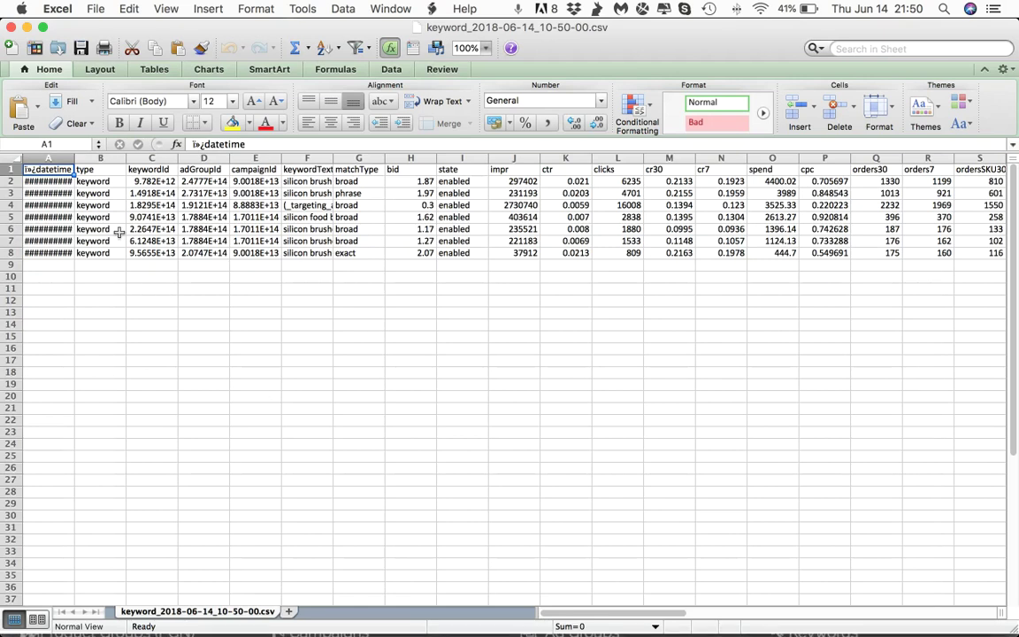
- Fit the datetime and keywordText columns to their contents and make the header row bold
{"action": "double_click", "coordinate": [74, 157]}
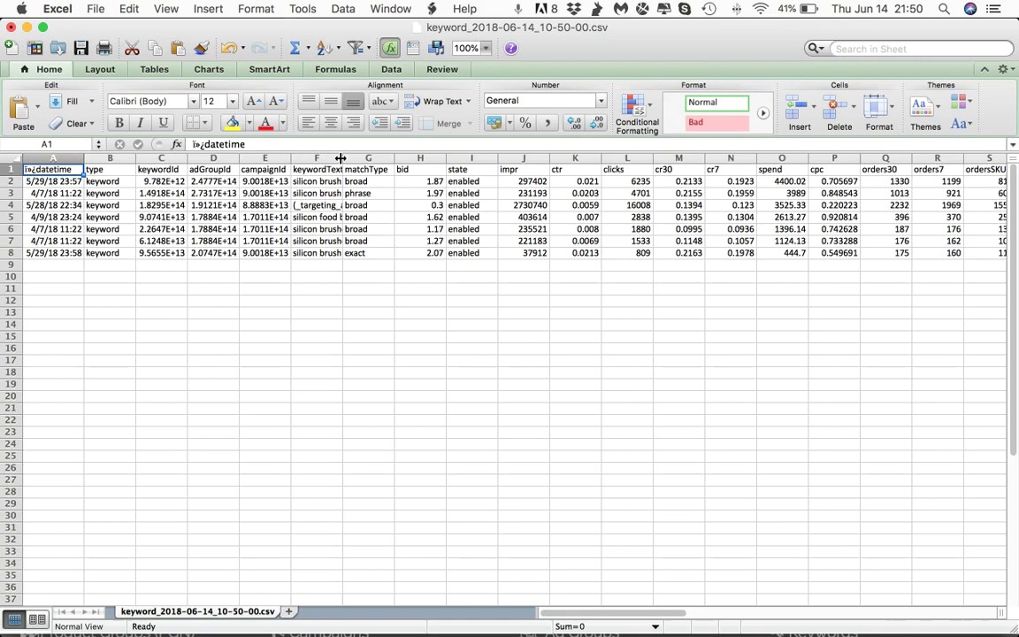
{"action": "double_click", "coordinate": [342, 158]}
{"action": "left_click", "coordinate": [12, 169]}
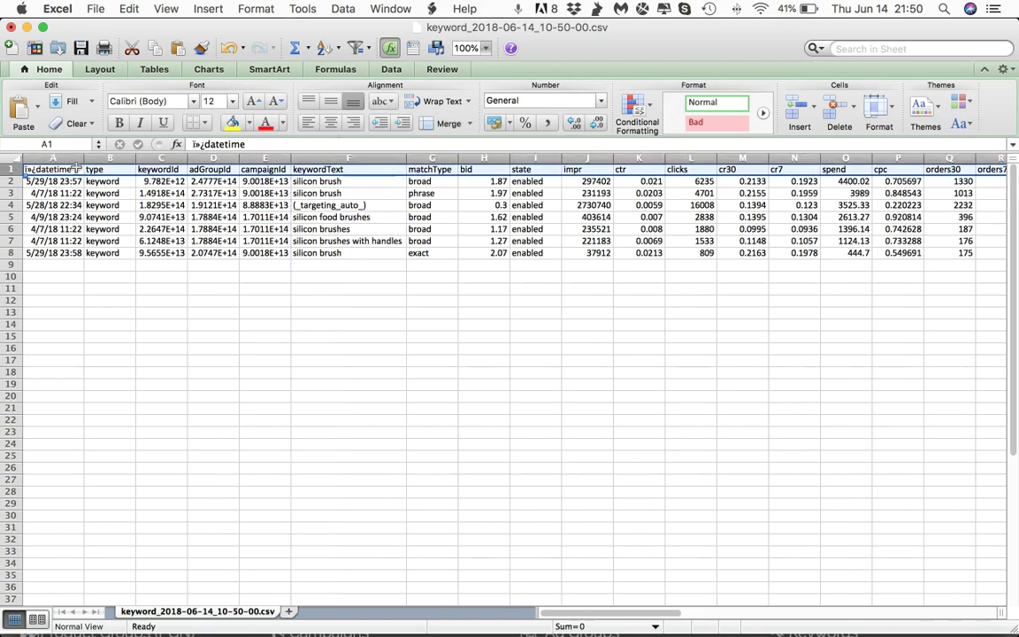
{"action": "left_click", "coordinate": [119, 123]}
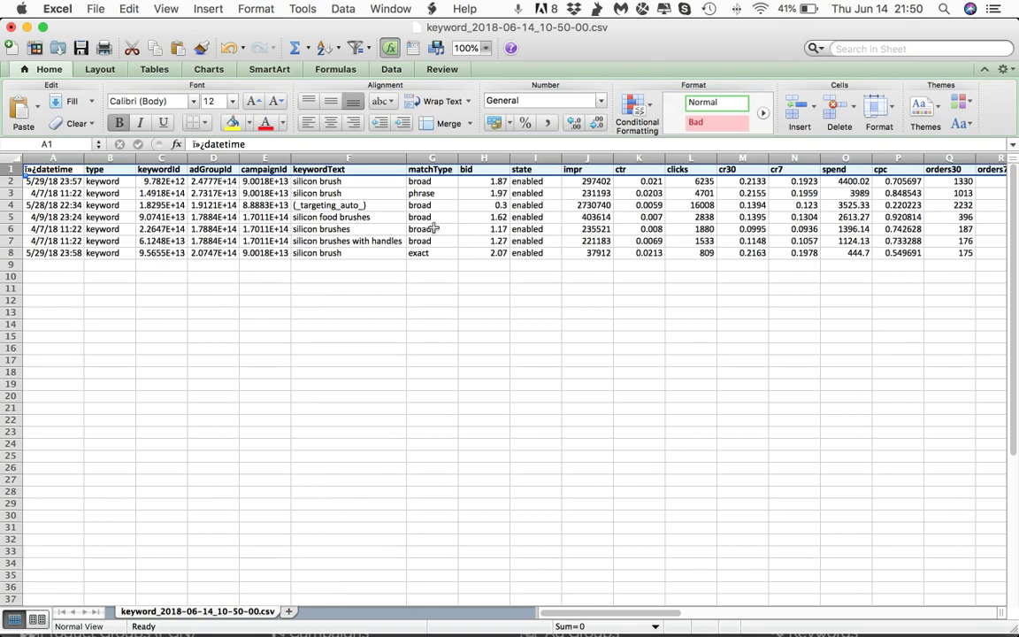
- Widen the adGroupId and campaignId columns slightly
{"action": "left_click", "coordinate": [217, 170]}
{"action": "key", "text": "Down"}
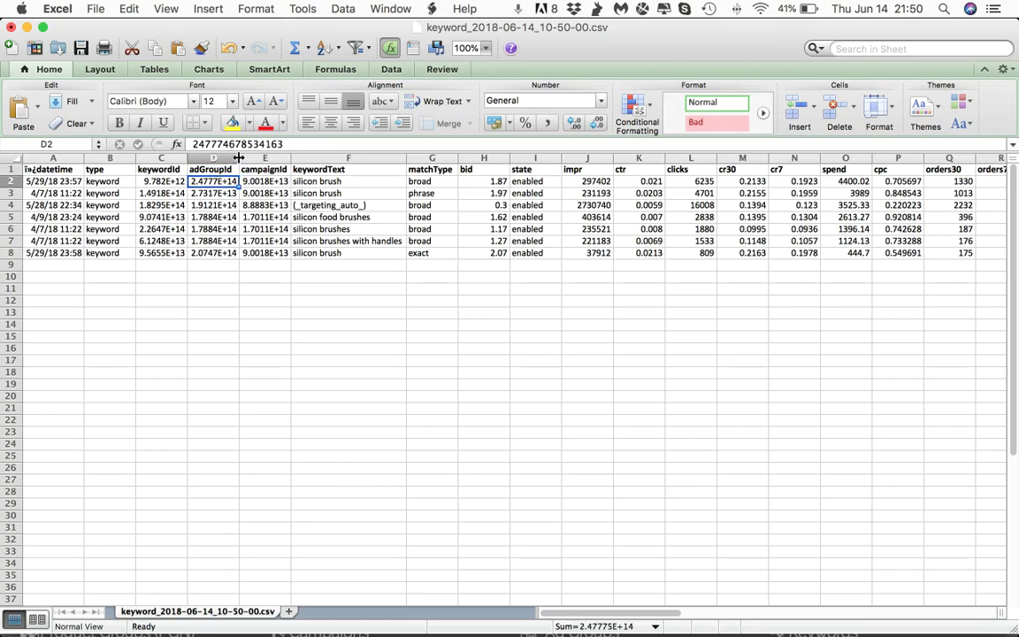
{"action": "left_click_drag", "start_coordinate": [238, 158], "coordinate": [303, 159]}
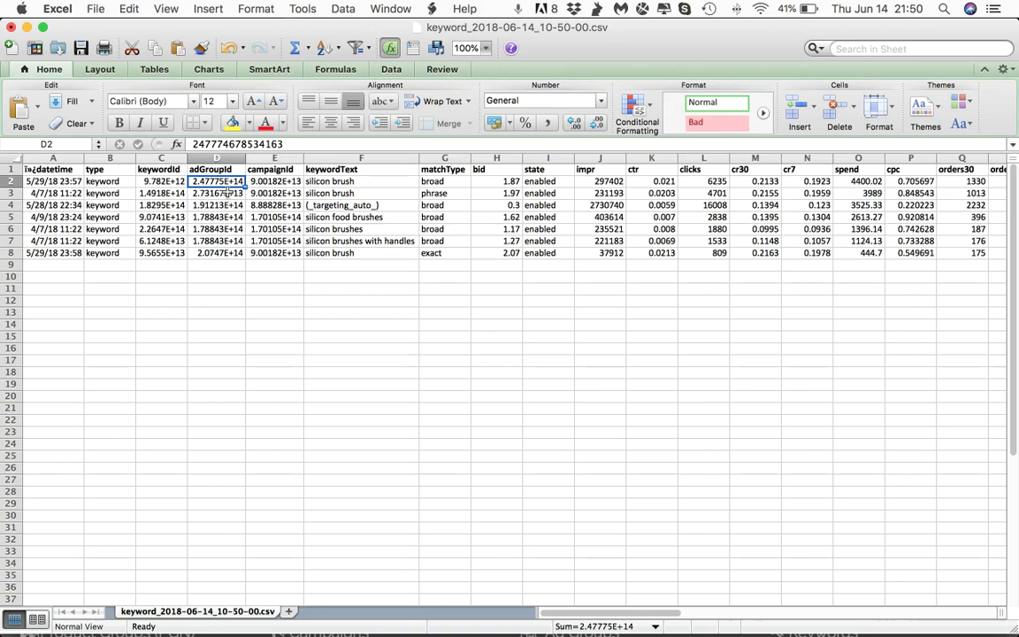
- Go through the adGroupId and campaignId cells to examine the full IDs, leaving every cell unedited
{"action": "key", "text": "Down"}
{"action": "key", "text": "Down"}
{"action": "key", "text": "Down"}
{"action": "key", "text": "Down"}
{"action": "key", "text": "Down"}
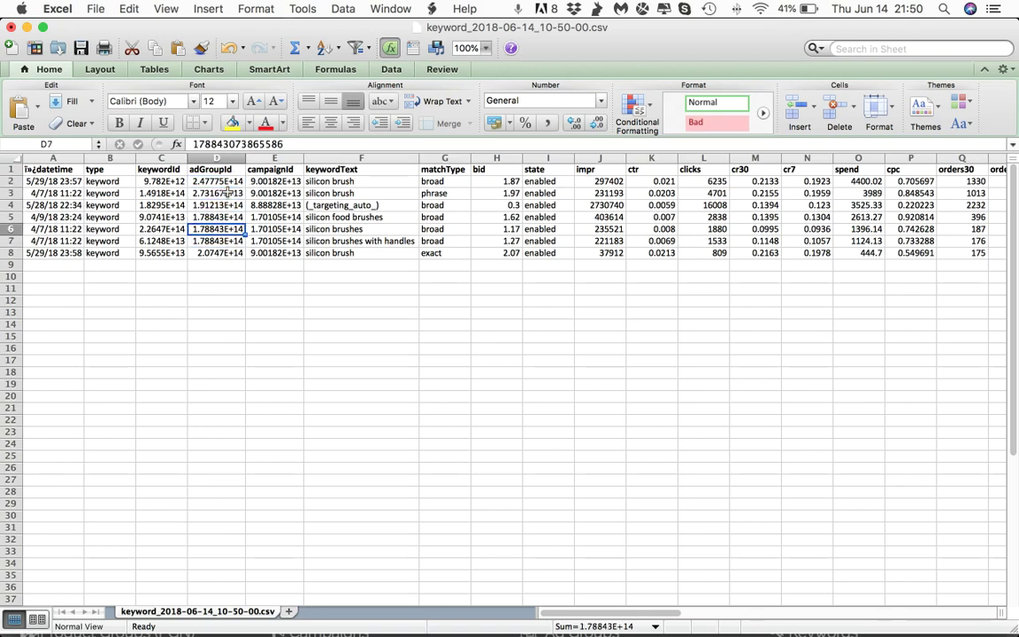
{"action": "key", "text": "Up"}
{"action": "key", "text": "Up"}
{"action": "key", "text": "Up"}
{"action": "key", "text": "Up"}
{"action": "key", "text": "Up"}
{"action": "key", "text": "Right"}
{"action": "key", "text": "Down"}
{"action": "key", "text": "Down"}
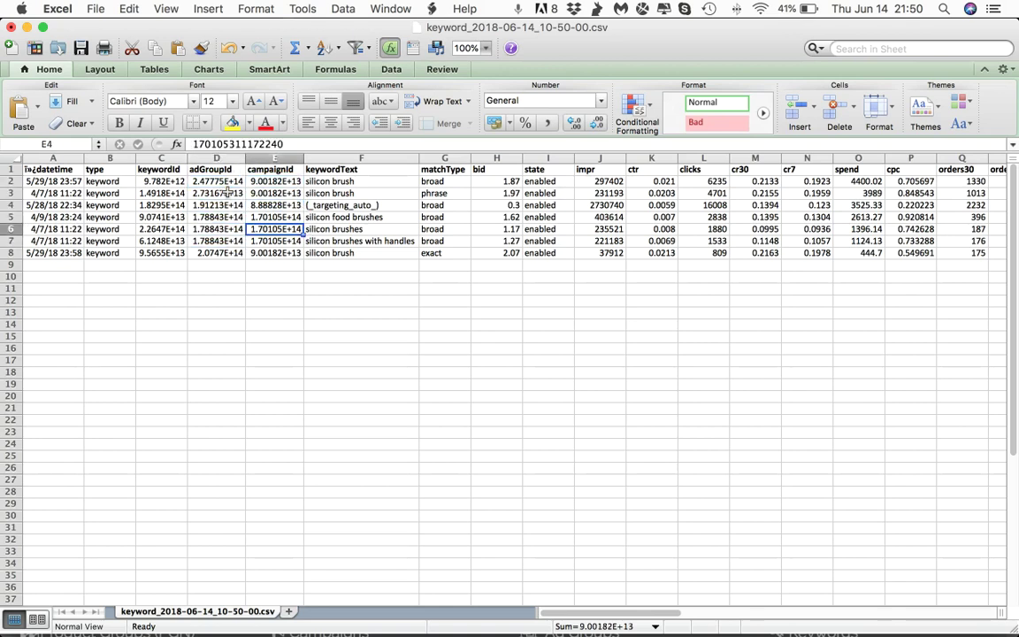
{"action": "key", "text": "Up"}
{"action": "key", "text": "Up"}
{"action": "key", "text": "Up"}
{"action": "key", "text": "Down"}
{"action": "key", "text": "Down"}
{"action": "key", "text": "Up"}
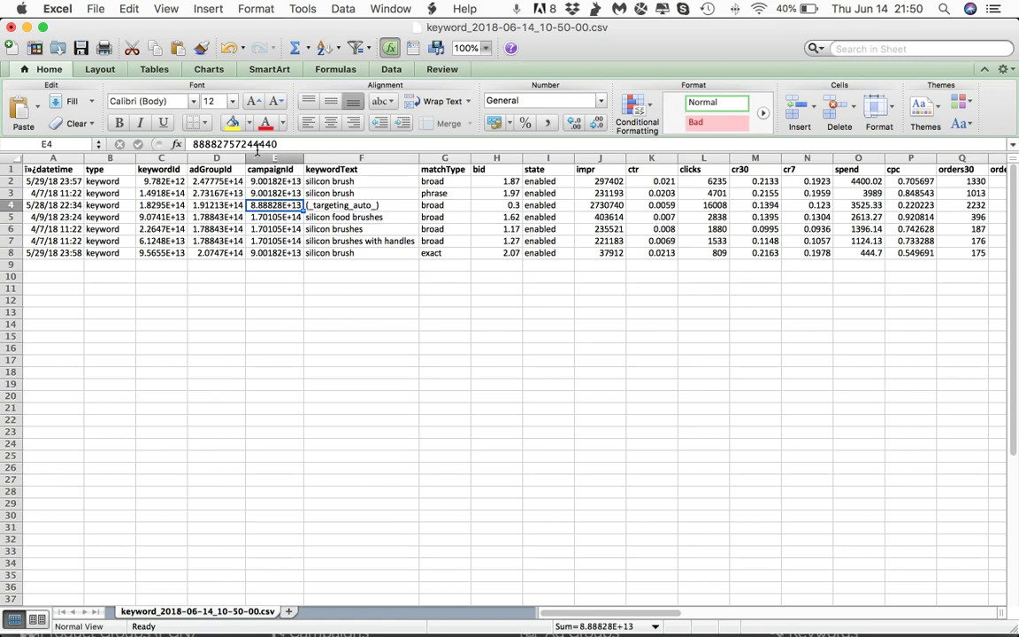
{"action": "left_click", "coordinate": [258, 144]}
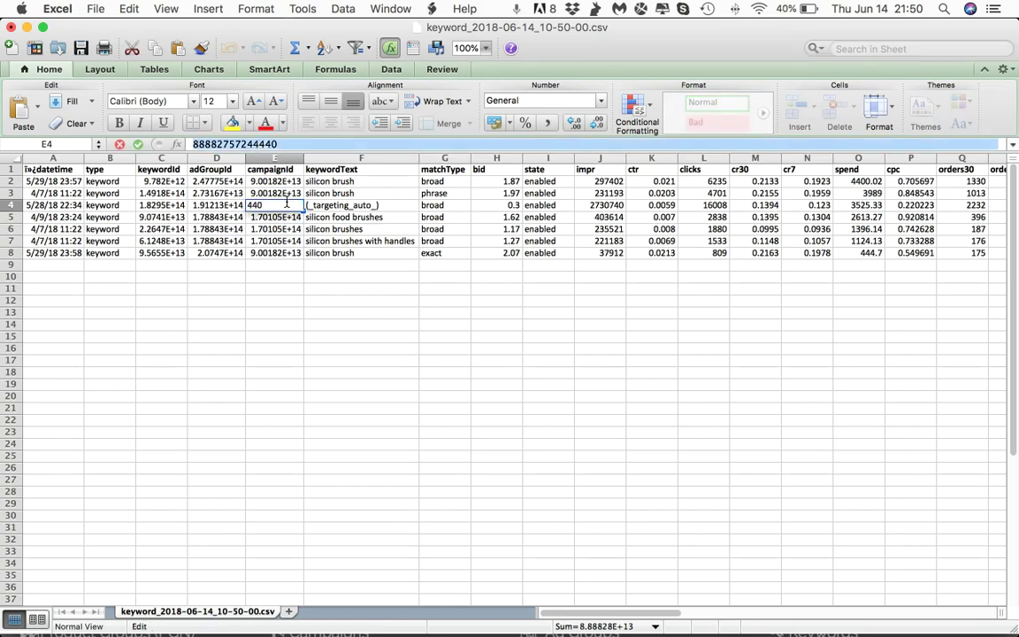
{"action": "key", "text": "Escape"}
- Look across the exported stats, ad group and campaign columns, highlighting the rule settings from ruleActive to relevancySale in AG1:AO8
{"action": "scroll", "coordinate": [338, 216], "scroll_direction": "right", "scroll_amount": 3}
{"action": "scroll", "coordinate": [338, 216], "scroll_direction": "right", "scroll_amount": 12}
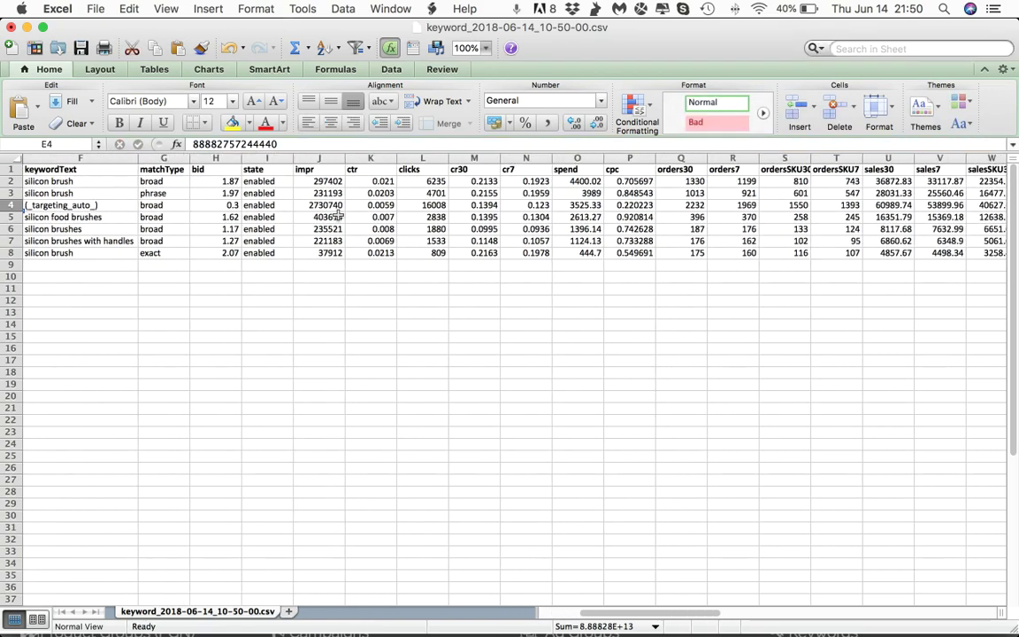
{"action": "scroll", "coordinate": [338, 216], "scroll_direction": "right", "scroll_amount": 8}
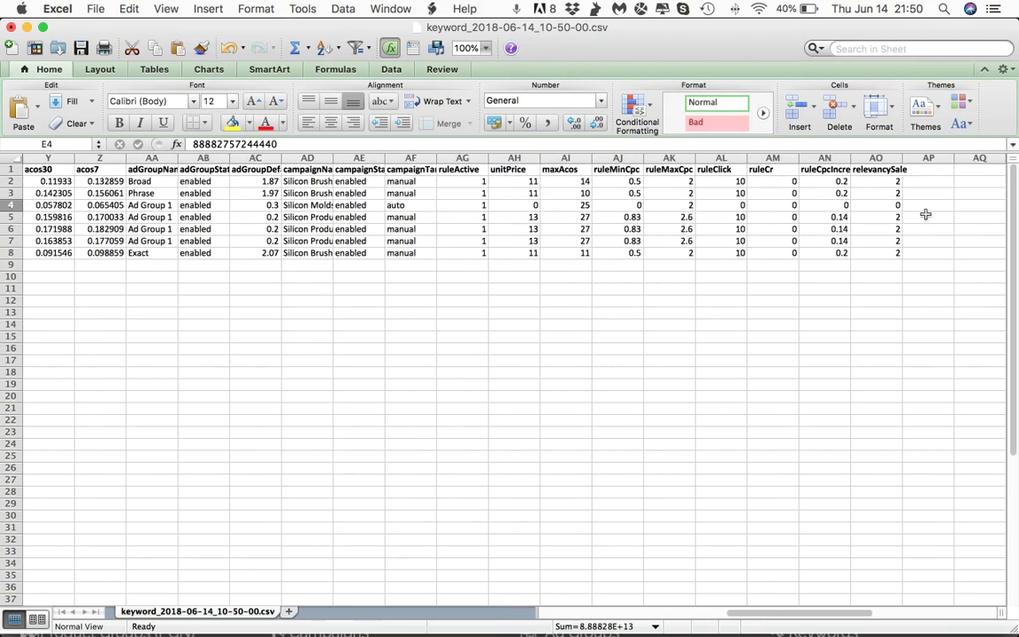
{"action": "left_click_drag", "start_coordinate": [893, 253], "coordinate": [449, 168]}
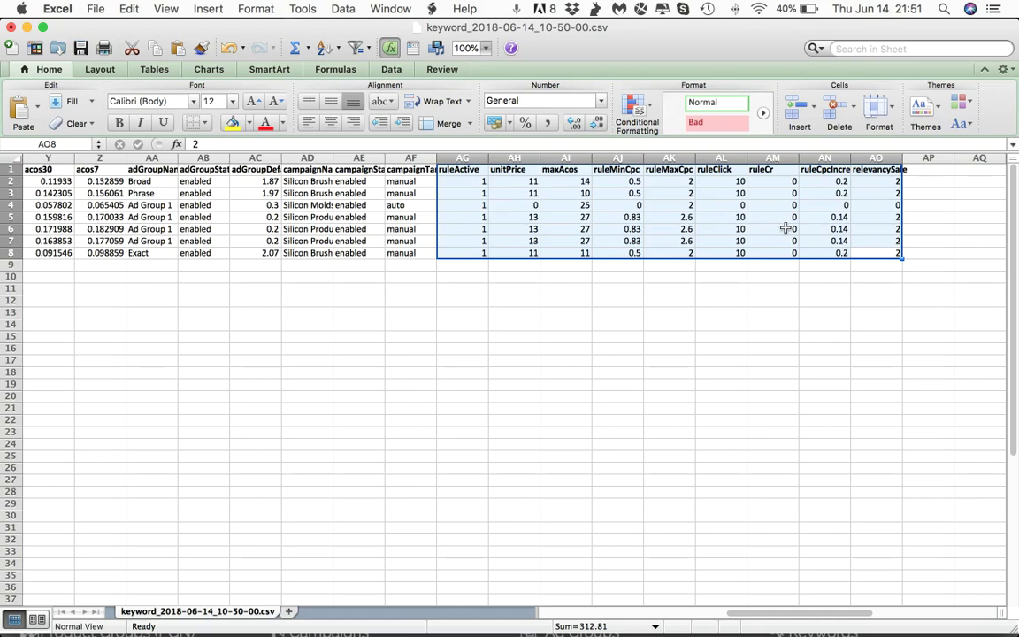
{"action": "scroll", "coordinate": [787, 230], "scroll_direction": "left", "scroll_amount": 5}
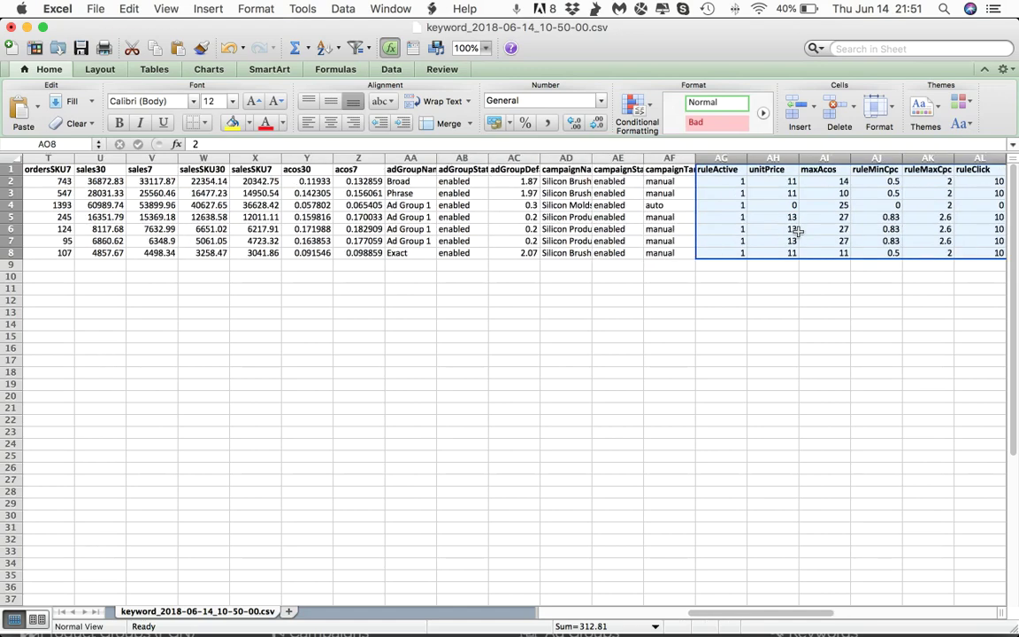
{"action": "scroll", "coordinate": [792, 229], "scroll_direction": "left", "scroll_amount": 15}
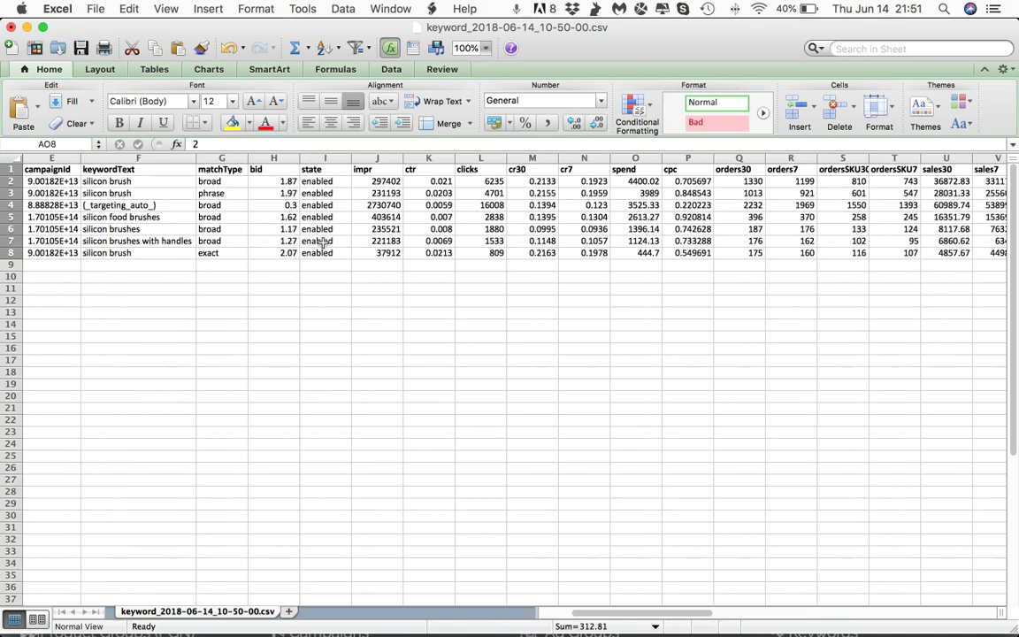
{"action": "scroll", "coordinate": [475, 216], "scroll_direction": "right", "scroll_amount": 20}
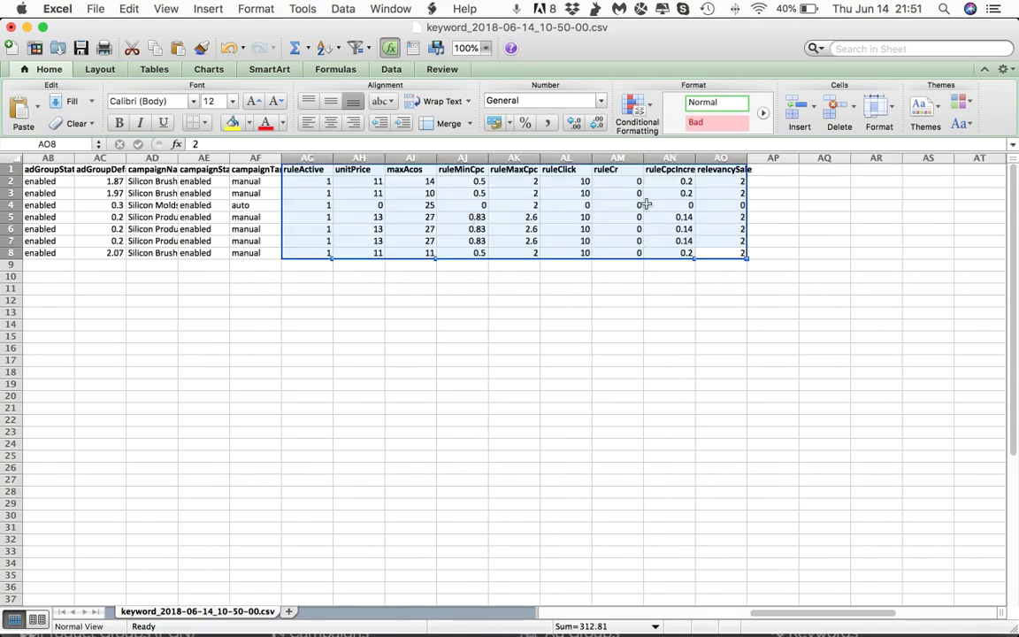
{"action": "scroll", "coordinate": [445, 212], "scroll_direction": "left", "scroll_amount": 2}
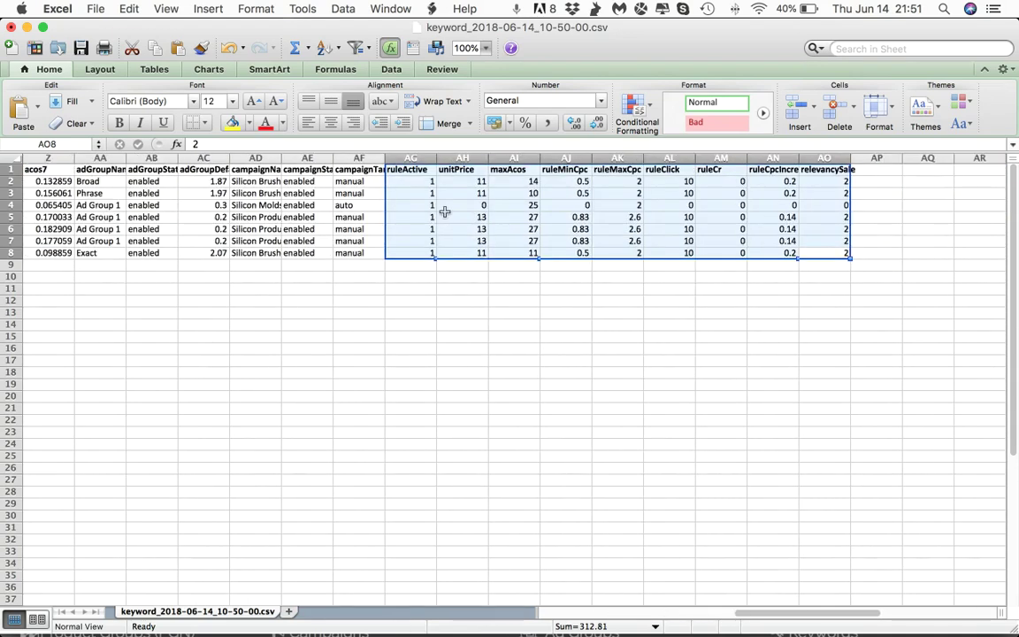
{"action": "scroll", "coordinate": [295, 219], "scroll_direction": "left", "scroll_amount": 4}
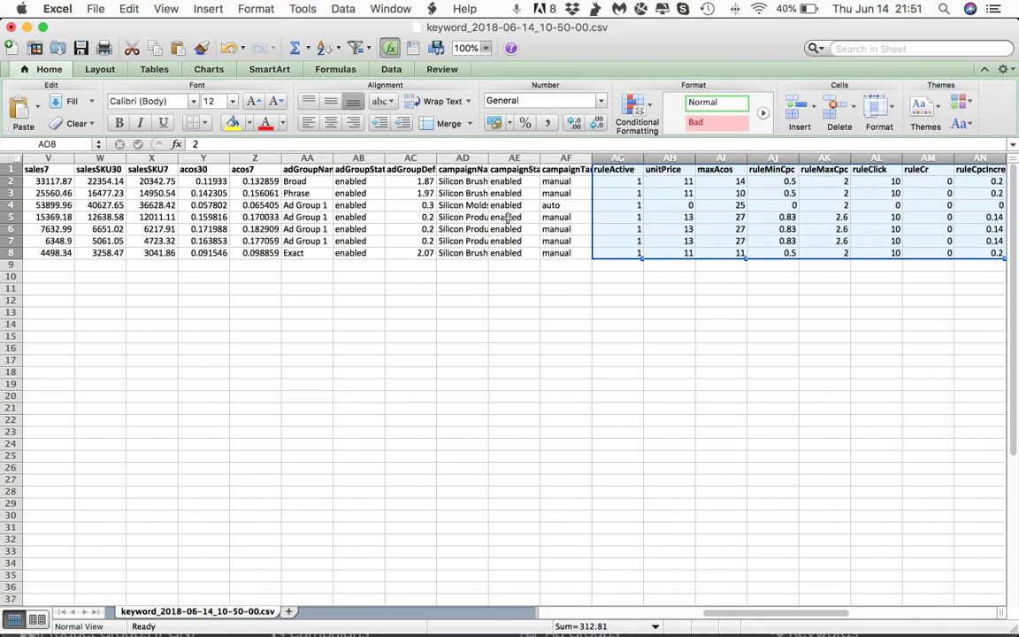
- Widen the campaignName column to fit its names and select the whole column
{"action": "scroll", "coordinate": [457, 197], "scroll_direction": "right", "scroll_amount": 2}
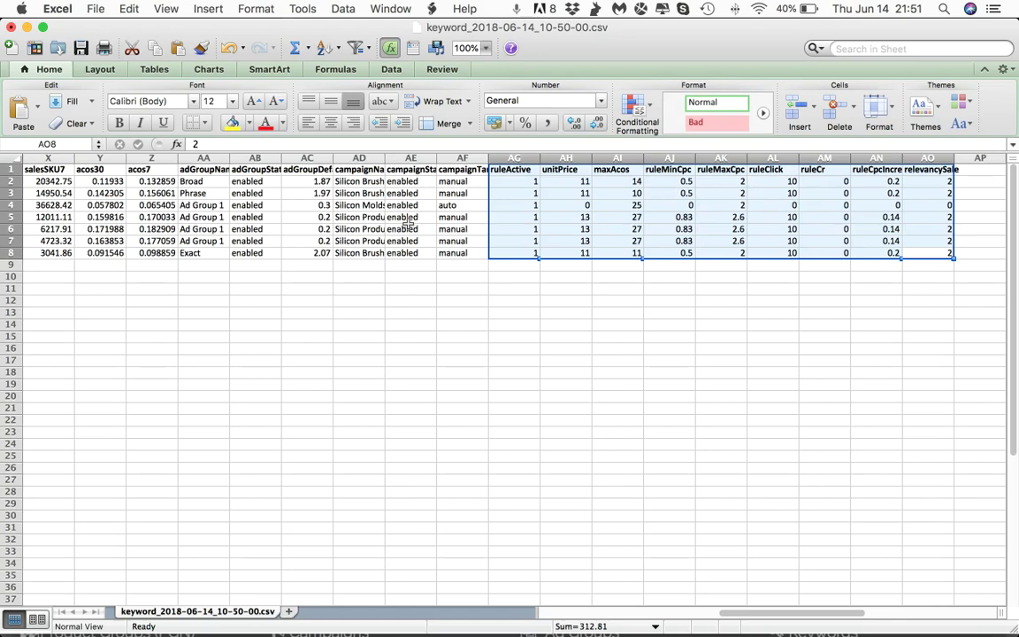
{"action": "left_click_drag", "start_coordinate": [385, 159], "coordinate": [401, 158]}
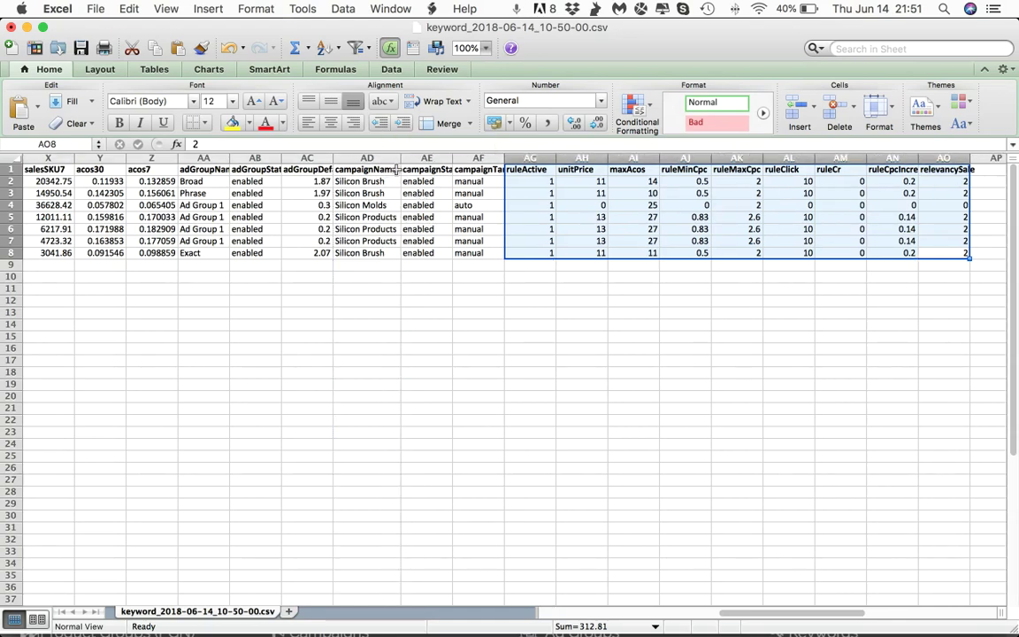
{"action": "left_click", "coordinate": [376, 157]}
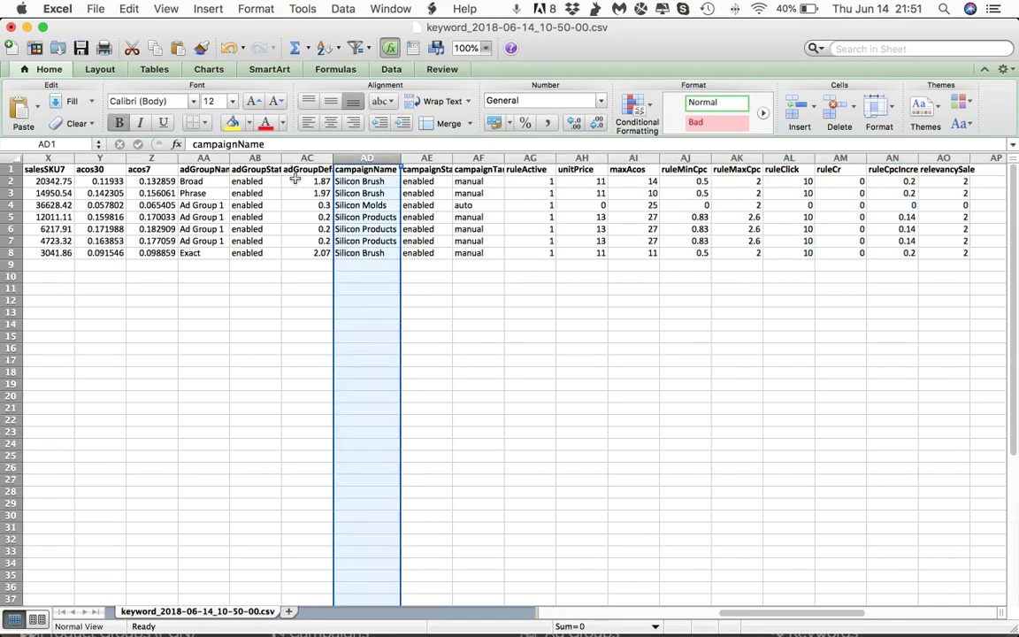
- Widen the adGroupName column to fit its header, and select the whole campaignName column
{"action": "left_click", "coordinate": [213, 157]}
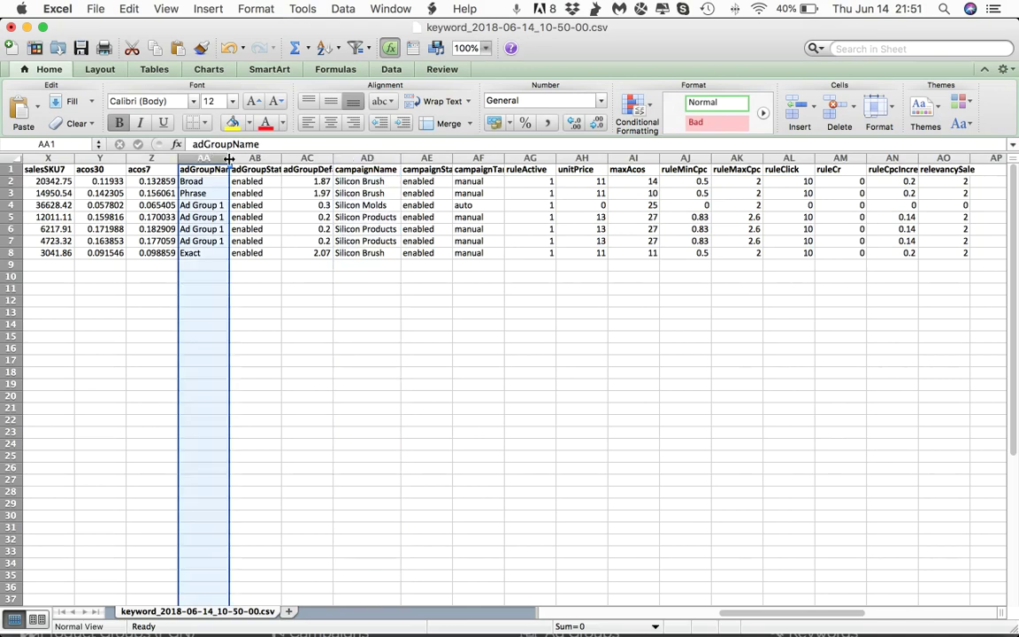
{"action": "left_click_drag", "start_coordinate": [228, 158], "coordinate": [242, 157]}
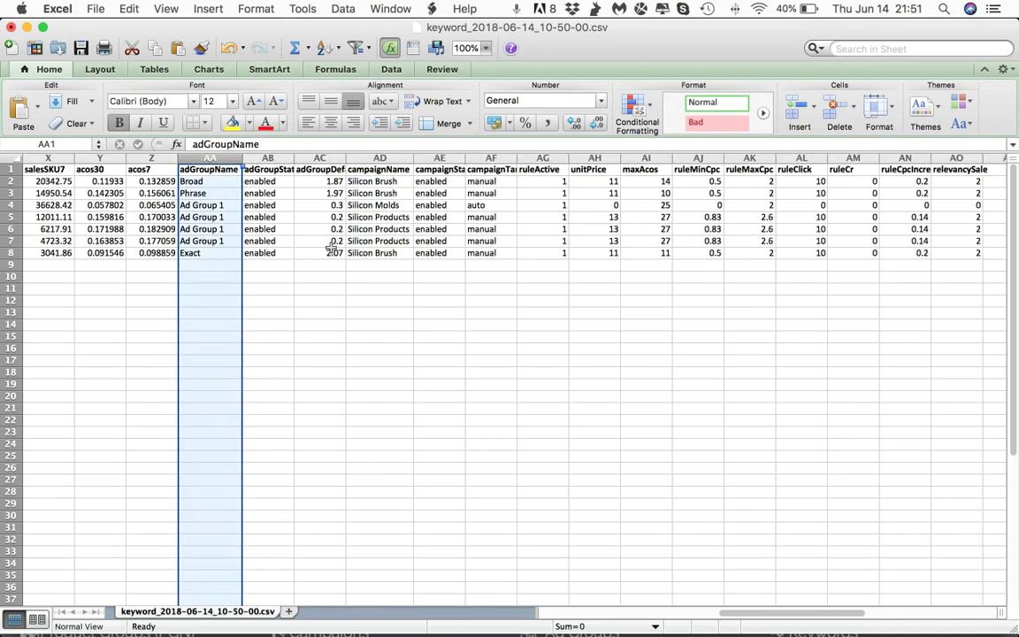
{"action": "left_click", "coordinate": [376, 159]}
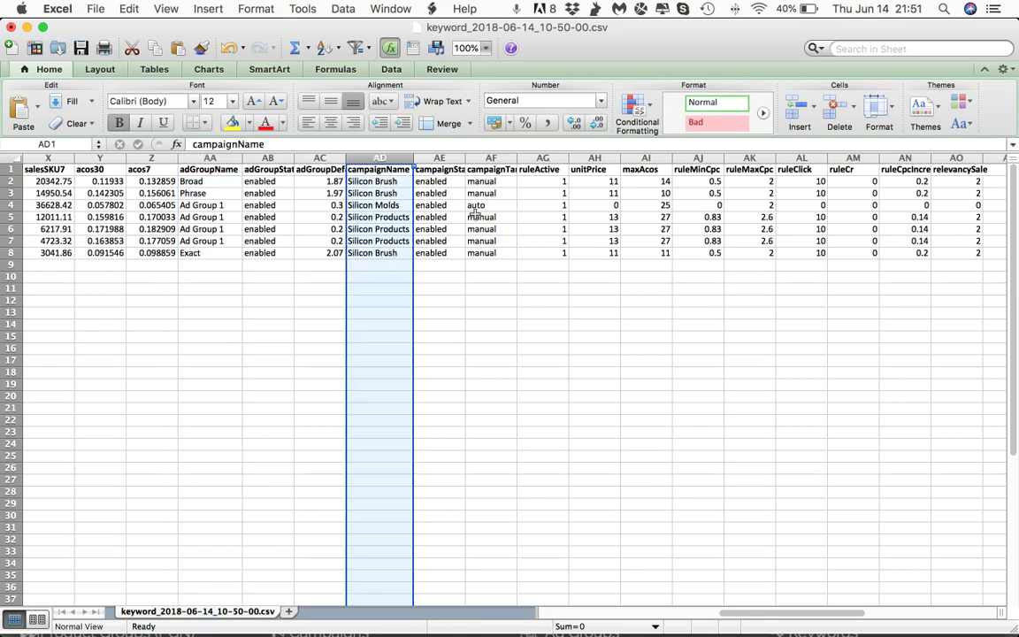
{"action": "scroll", "coordinate": [476, 213], "scroll_direction": "left", "scroll_amount": 15}
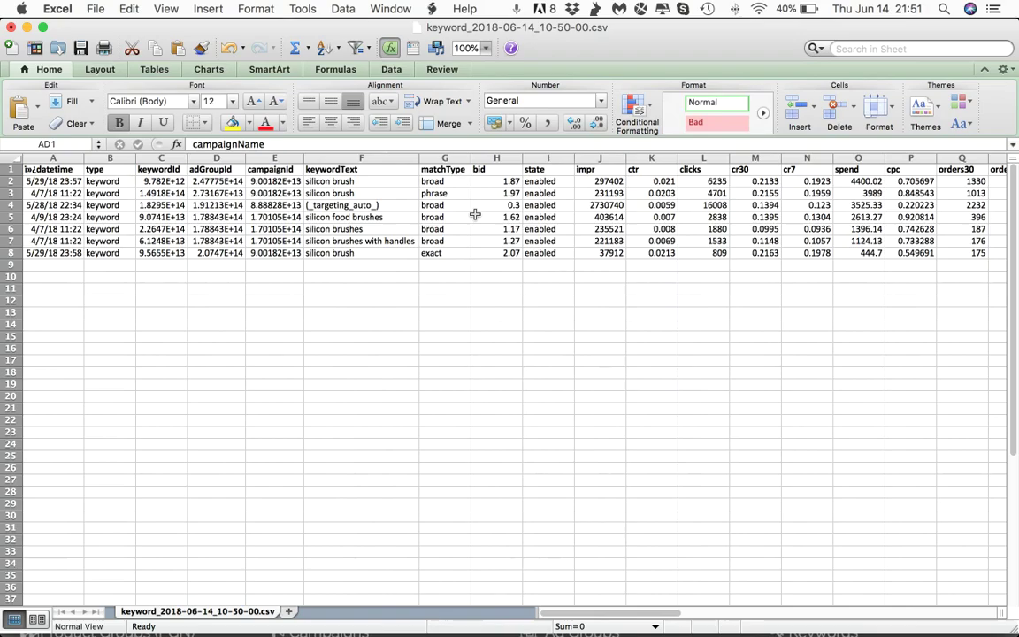
- Switch to Zon.Tools in Chrome and open the Silicon Products campaign from the keyword list to show only its keywords
{"action": "key", "text": "super+Tab"}
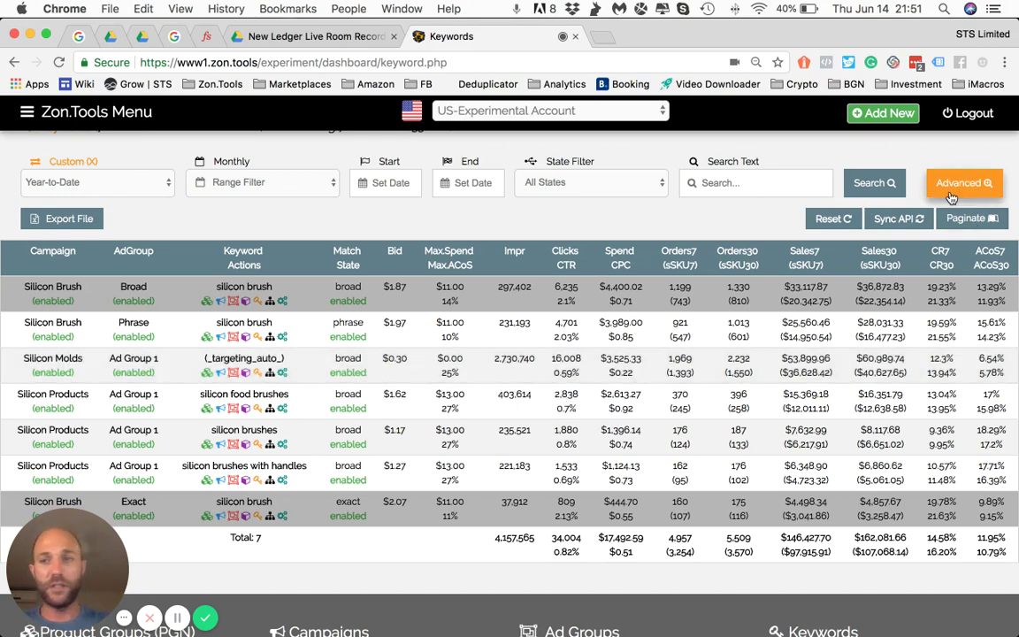
{"action": "scroll", "coordinate": [254, 284], "scroll_direction": "down", "scroll_amount": 1}
{"action": "scroll", "coordinate": [545, 261], "scroll_direction": "up", "scroll_amount": 1}
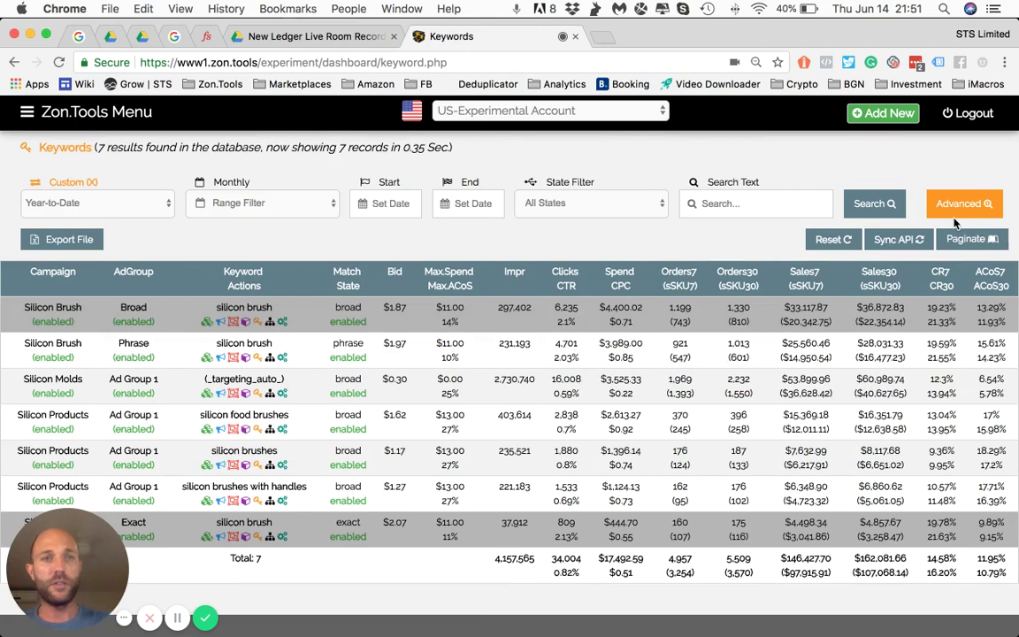
{"action": "scroll", "coordinate": [112, 343], "scroll_direction": "down", "scroll_amount": 2}
{"action": "left_click", "coordinate": [71, 337]}
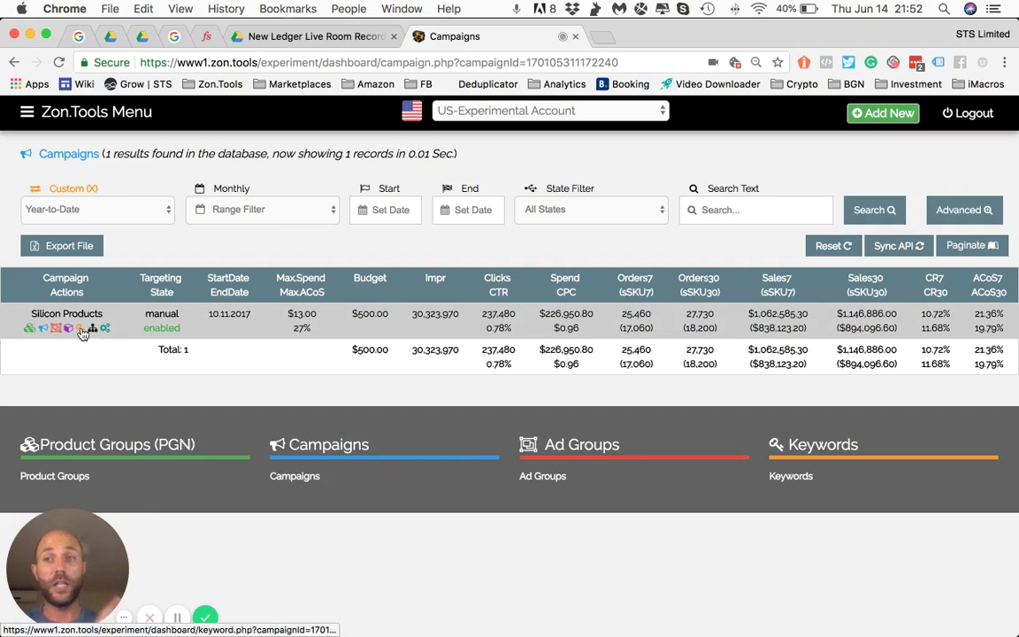
{"action": "left_click", "coordinate": [81, 329]}
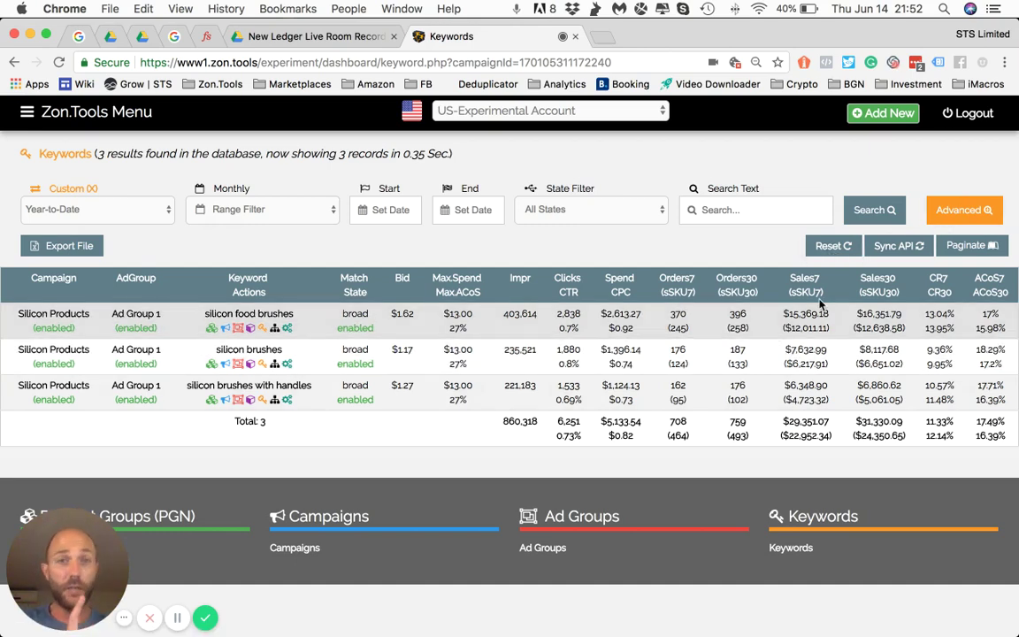
- Sort the Silicon Products keywords by Sales7 in descending order, and clear that sorting
{"action": "left_click", "coordinate": [805, 283]}
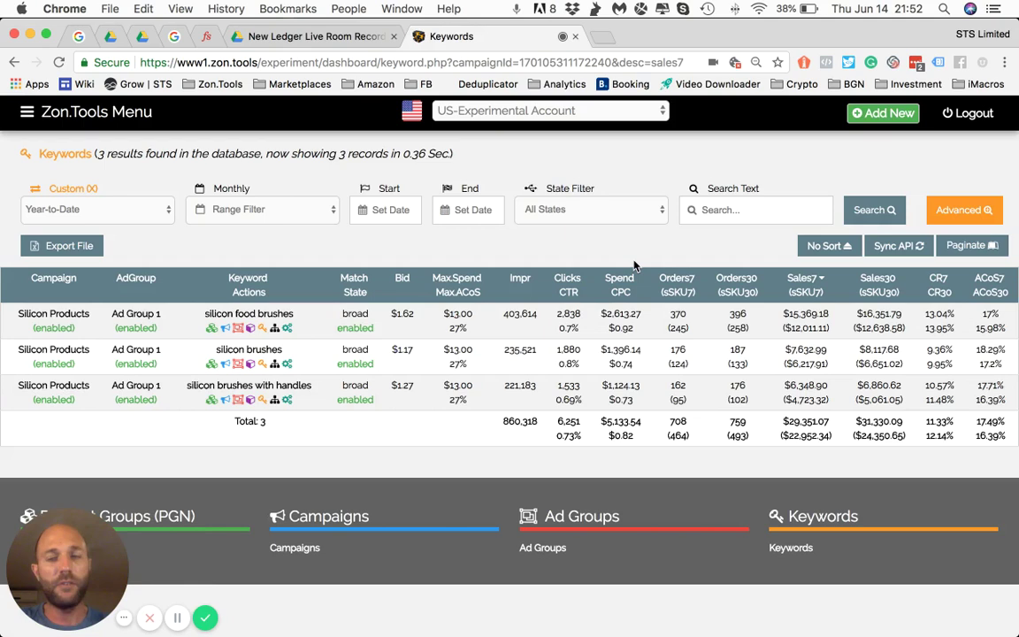
{"action": "left_click", "coordinate": [832, 252]}
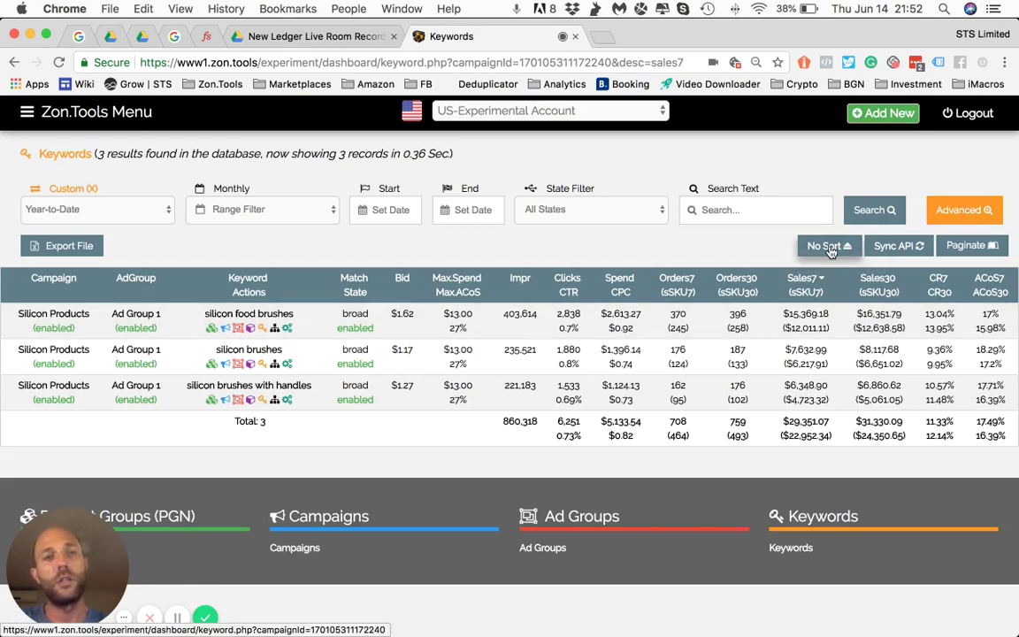